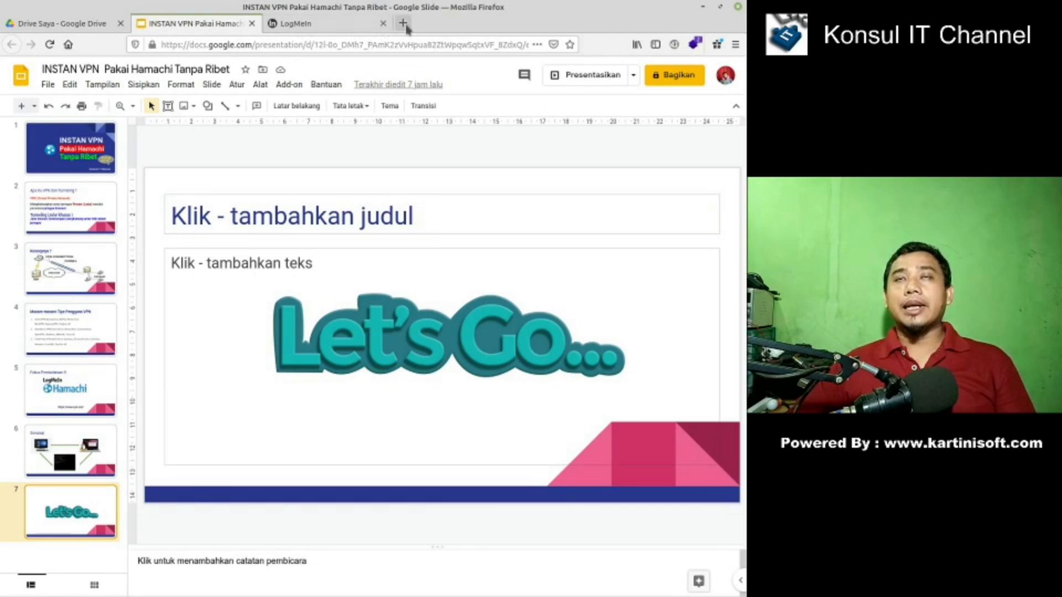
- Open a new Firefox tab and load vpn.net
left_click(406, 24)
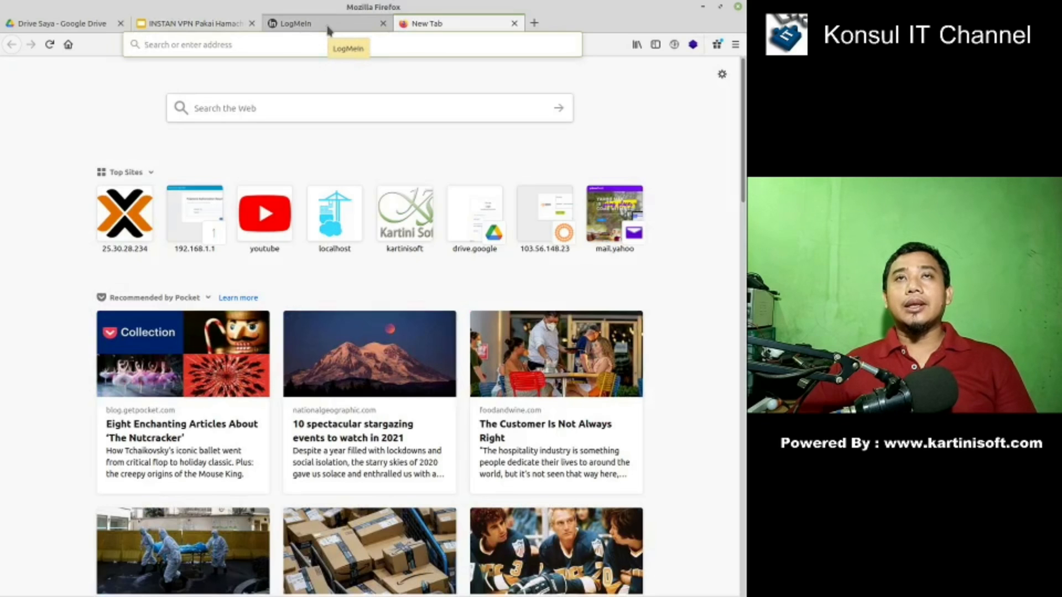
left_click(327, 50)
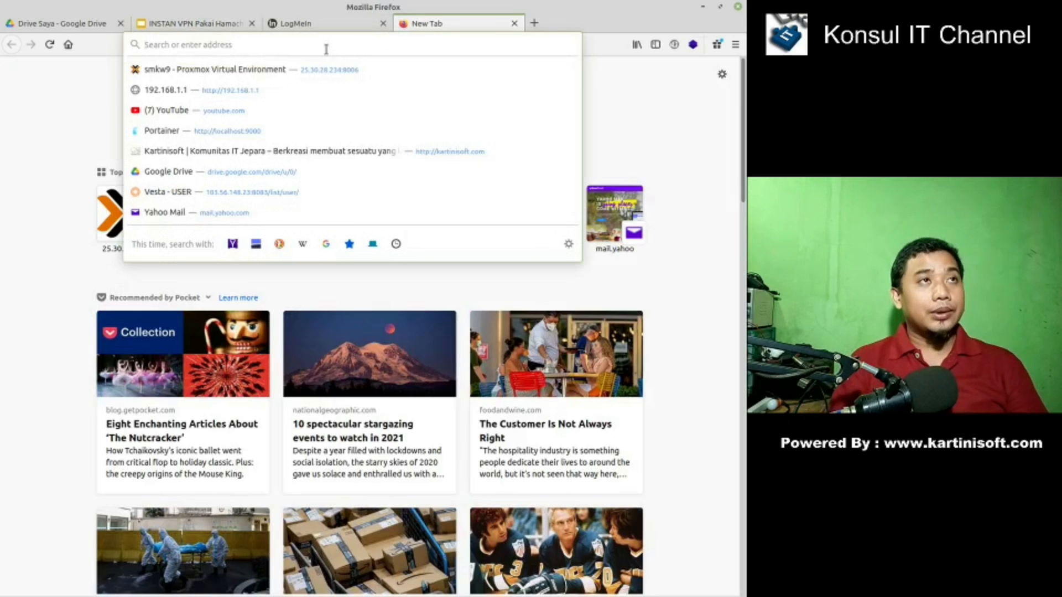
type("vpn.")
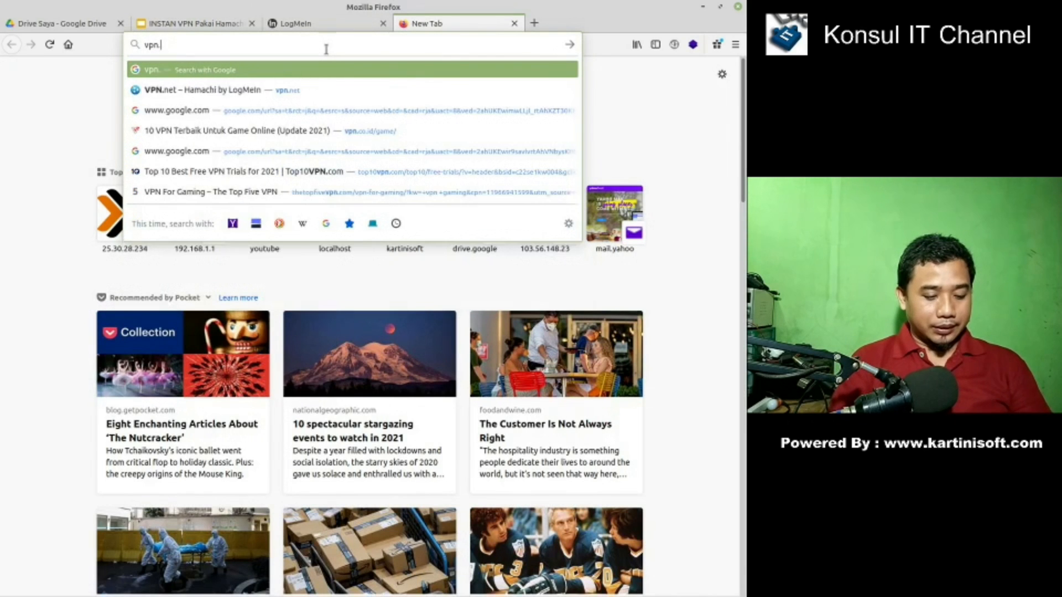
type("net")
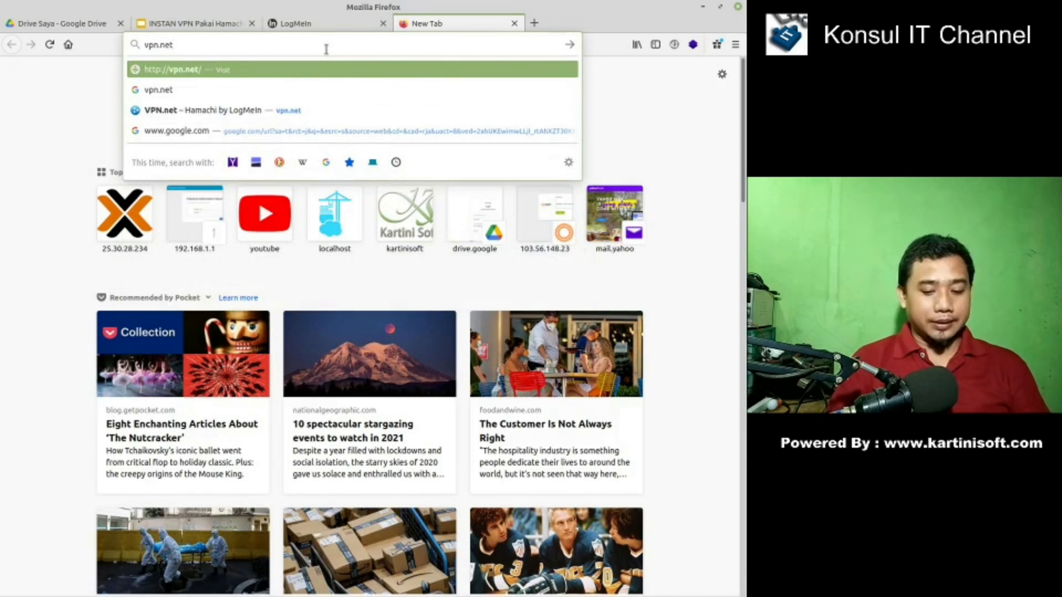
key("Return")
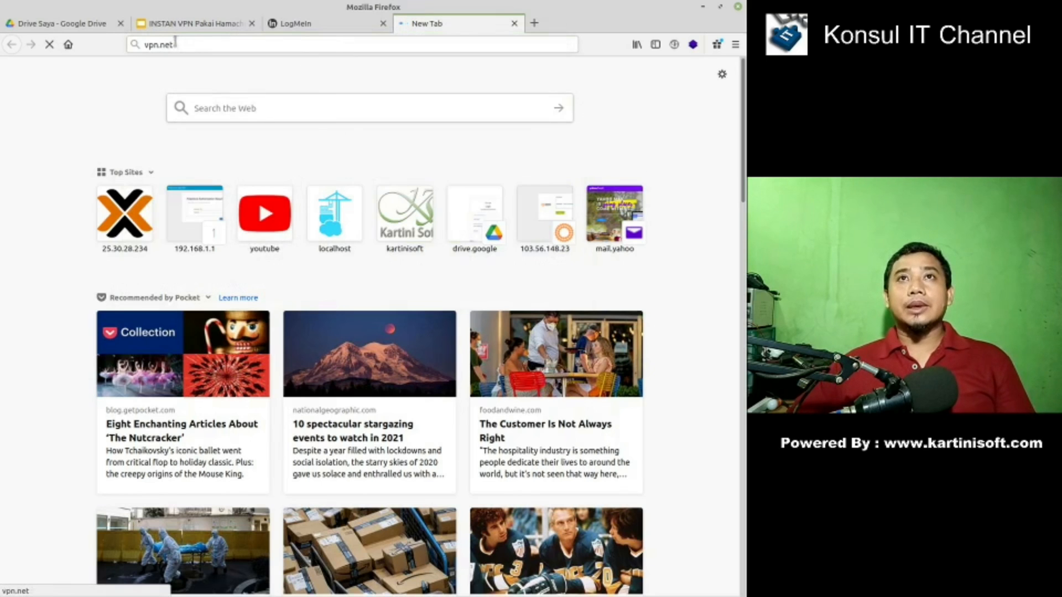
- Glance at the LogMeIn Networks tab, then close the vpn.net tab
left_click(308, 27)
left_click(489, 25)
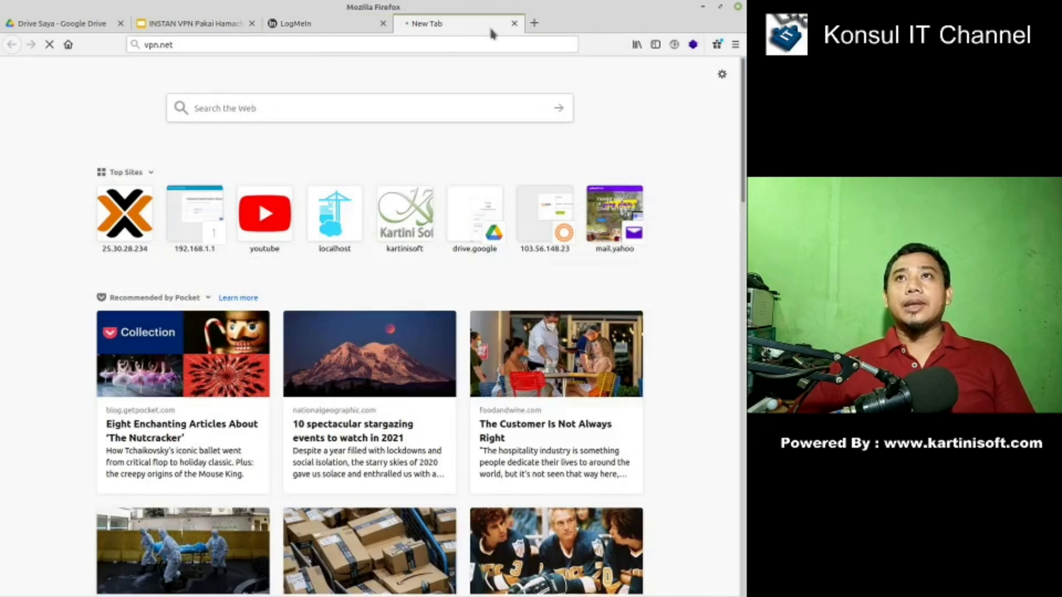
left_click(517, 24)
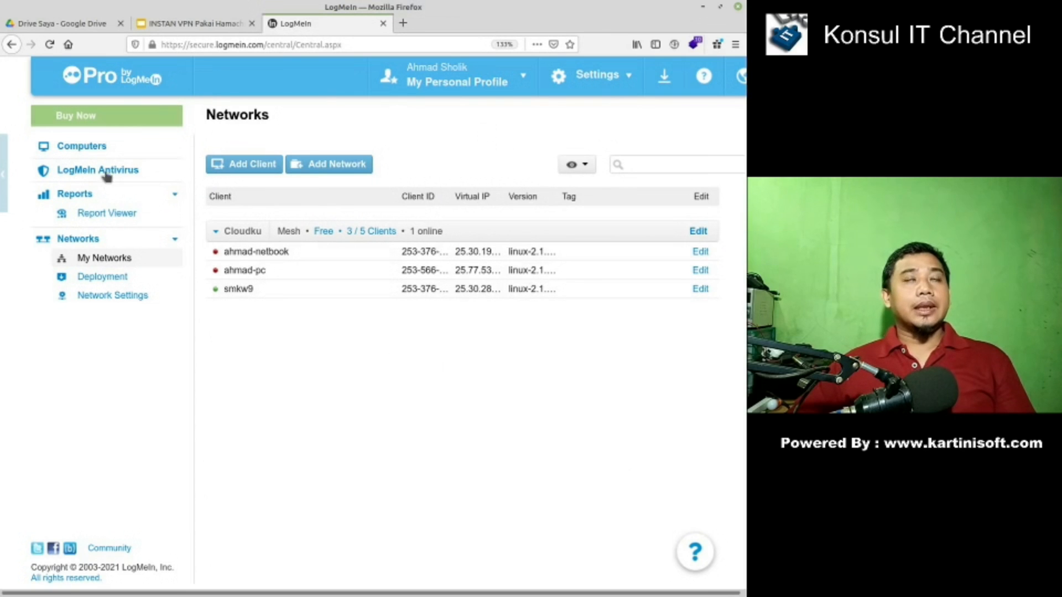
- Reset the LogMeIn page zoom to 100% from the Firefox menu
mouse_move(243, 266)
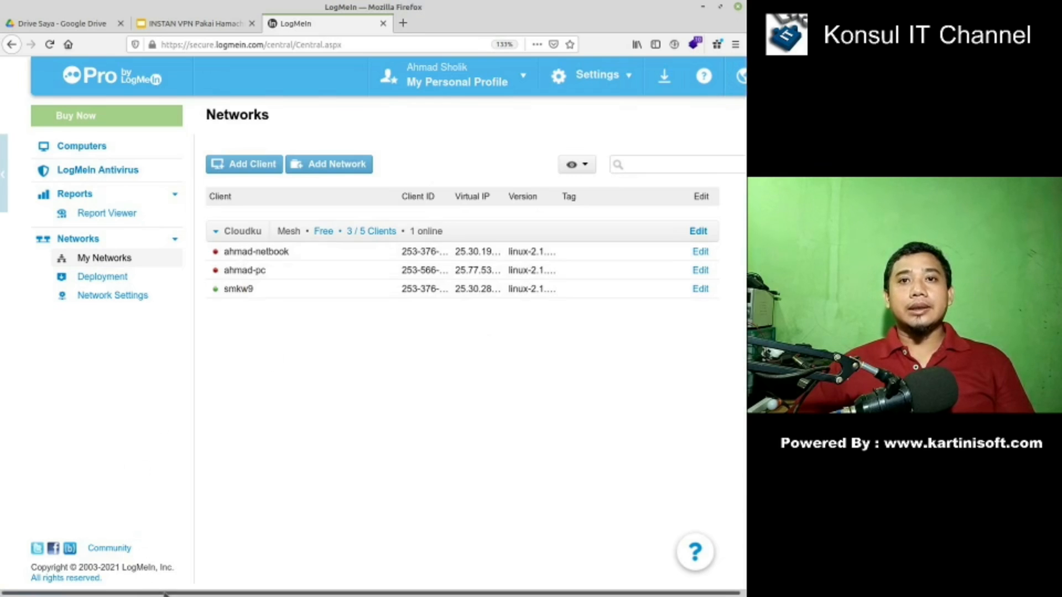
left_click_drag(166, 594, 188, 595)
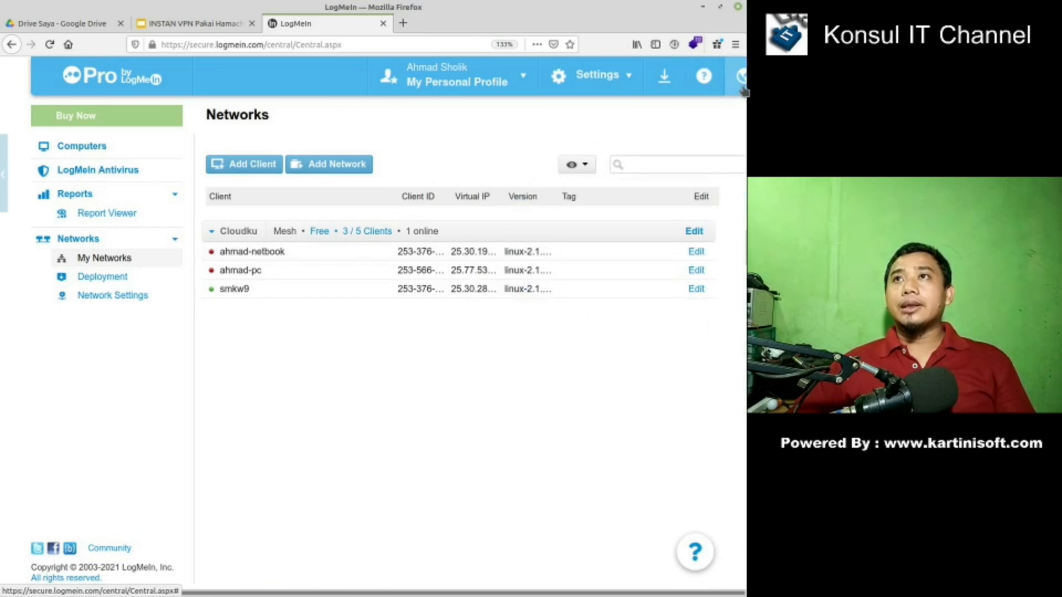
left_click(735, 44)
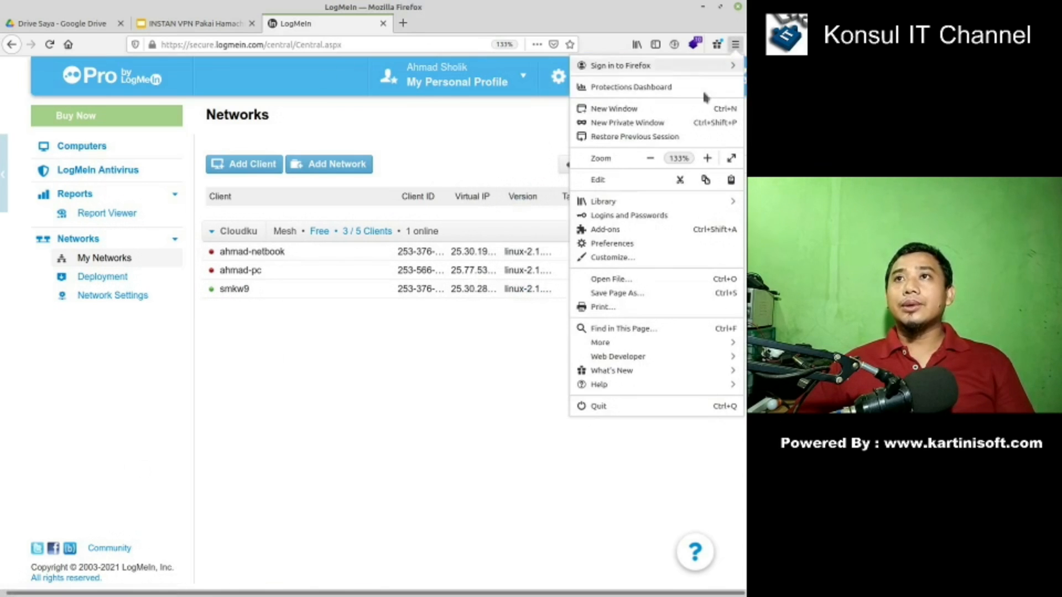
left_click(648, 159)
left_click(648, 159)
left_click(649, 159)
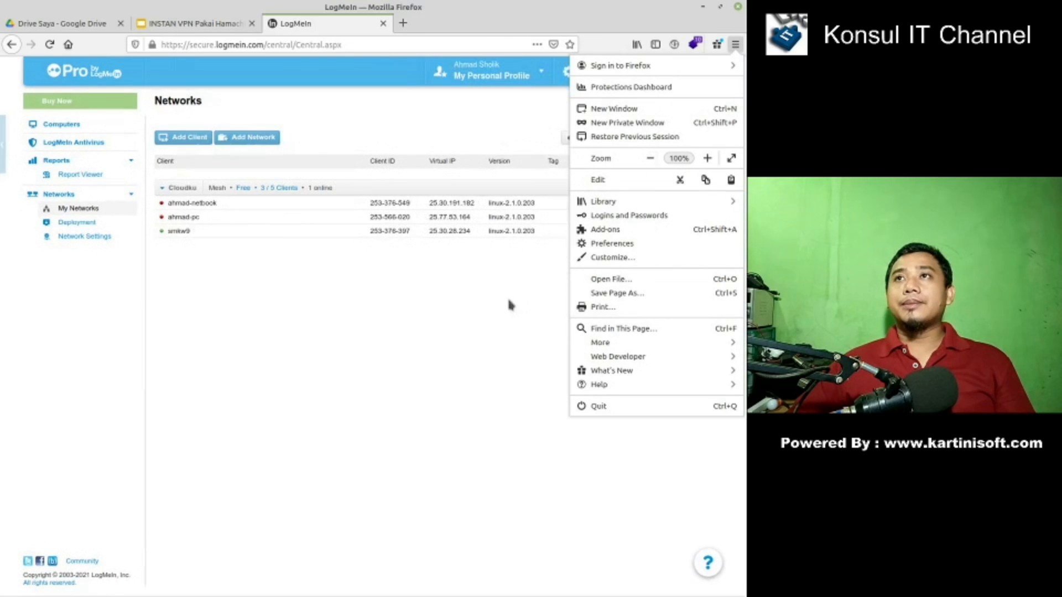
left_click(350, 443)
- Log out of the LogMeIn account from the profile menu
mouse_move(709, 72)
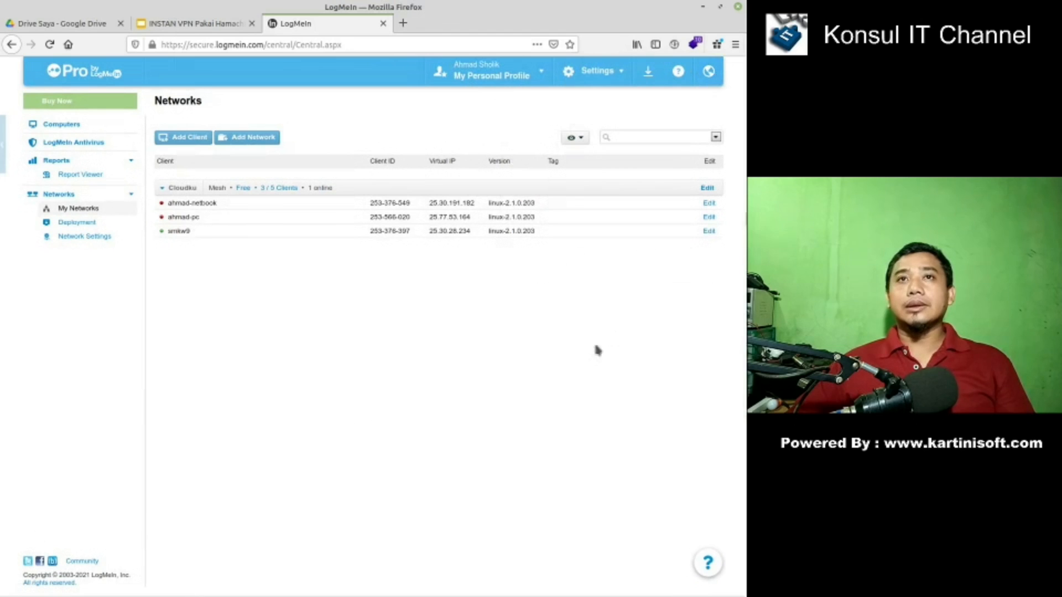
mouse_move(546, 78)
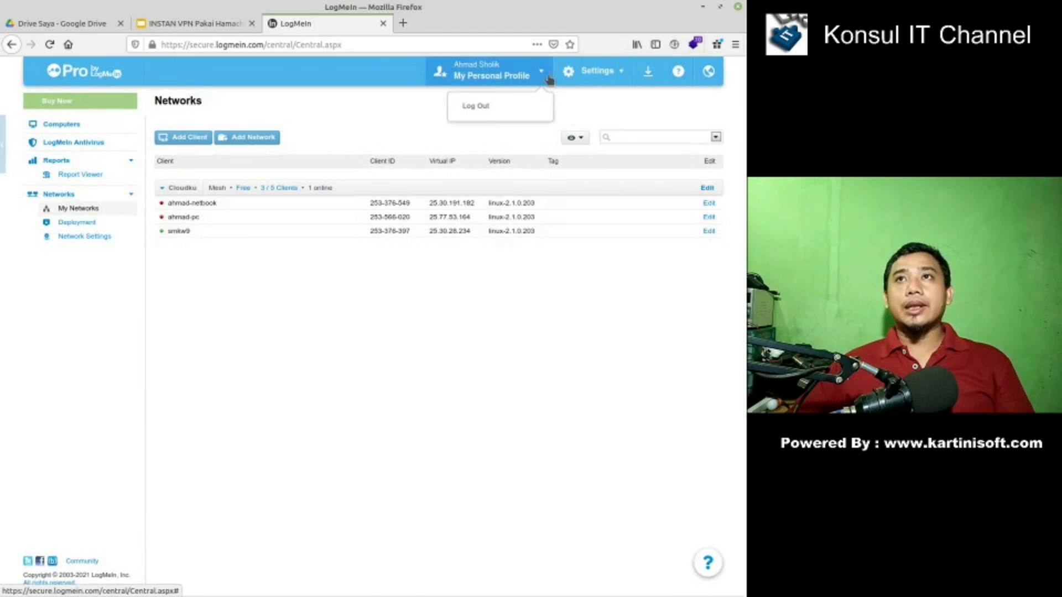
left_click(477, 106)
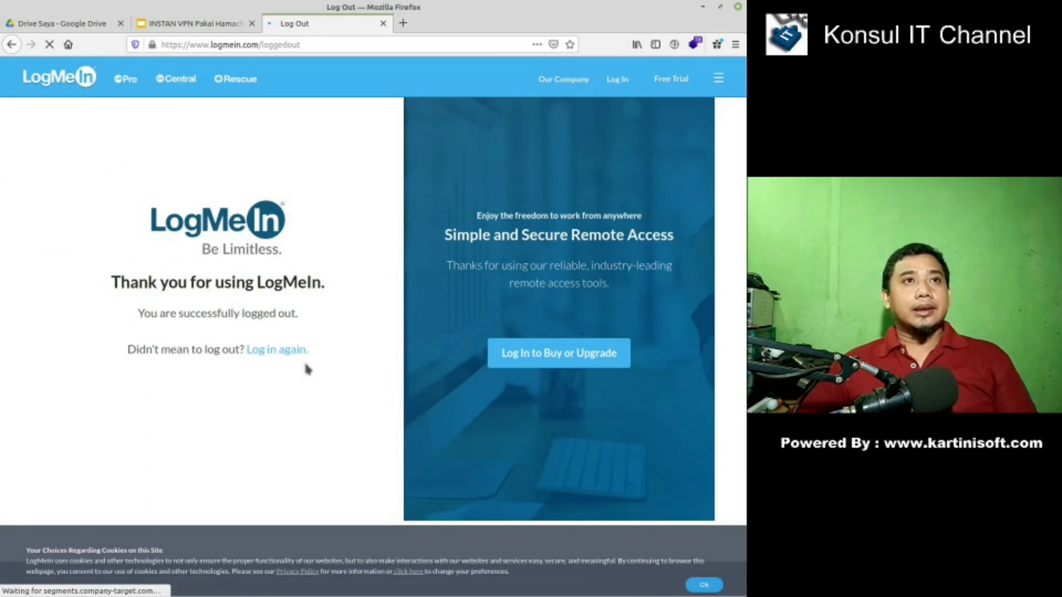
- Go to the login page, leave the sign-up form, and log in with saved credentials
left_click(624, 84)
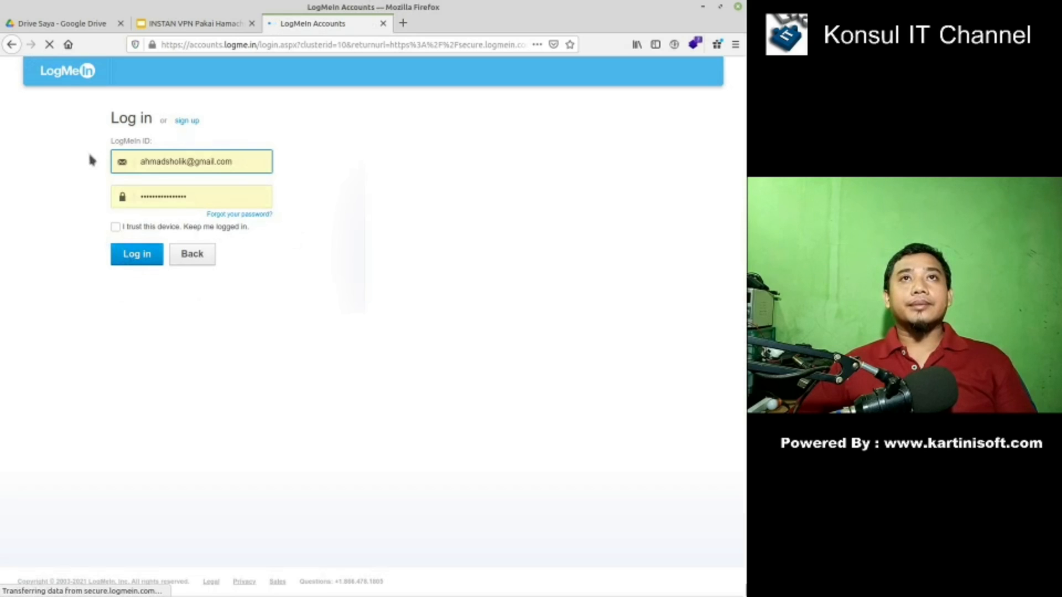
left_click(187, 121)
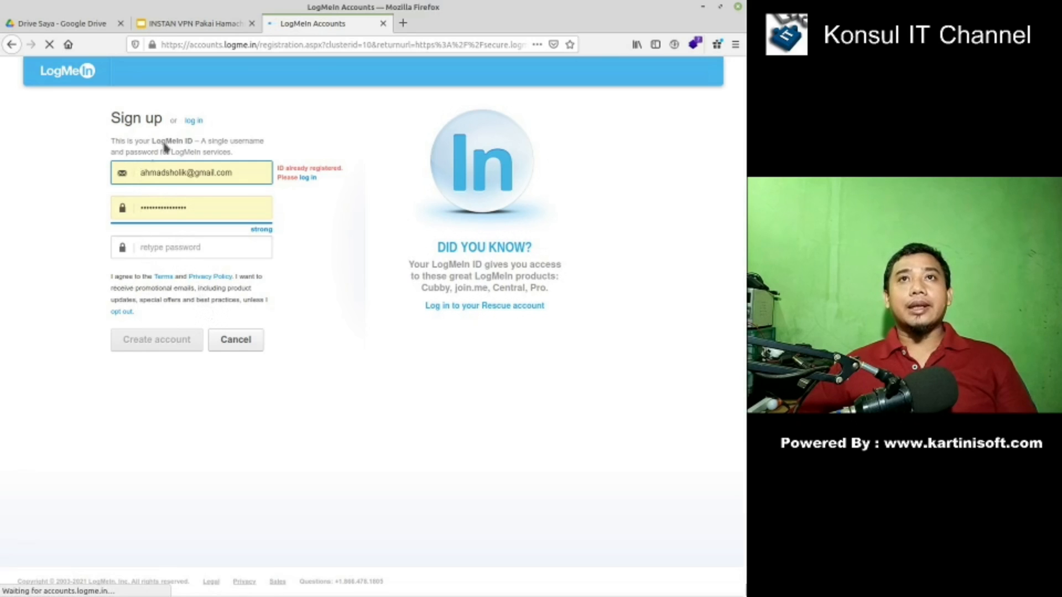
left_click(191, 121)
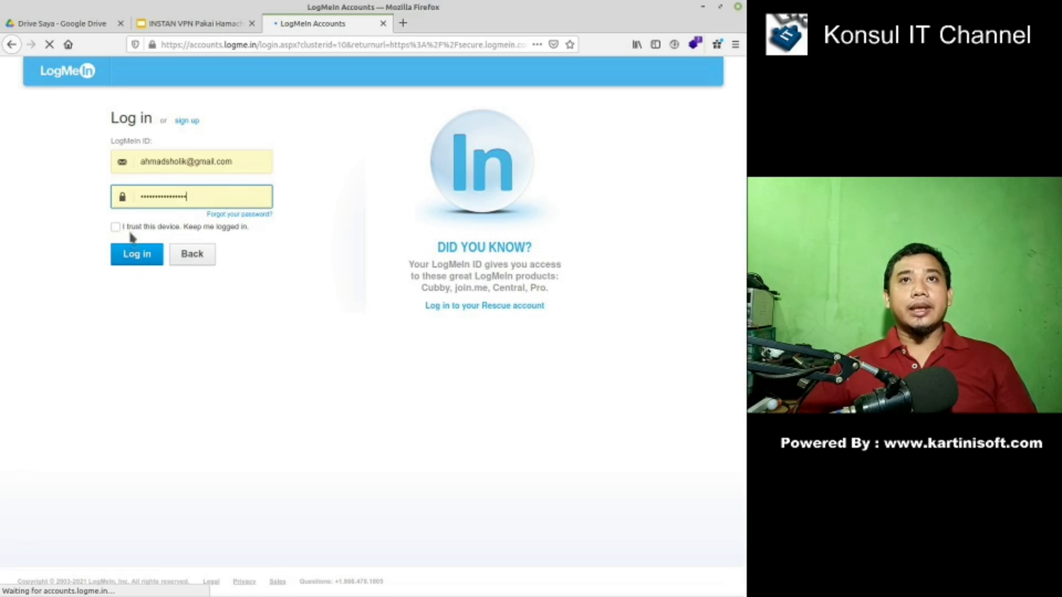
left_click(137, 256)
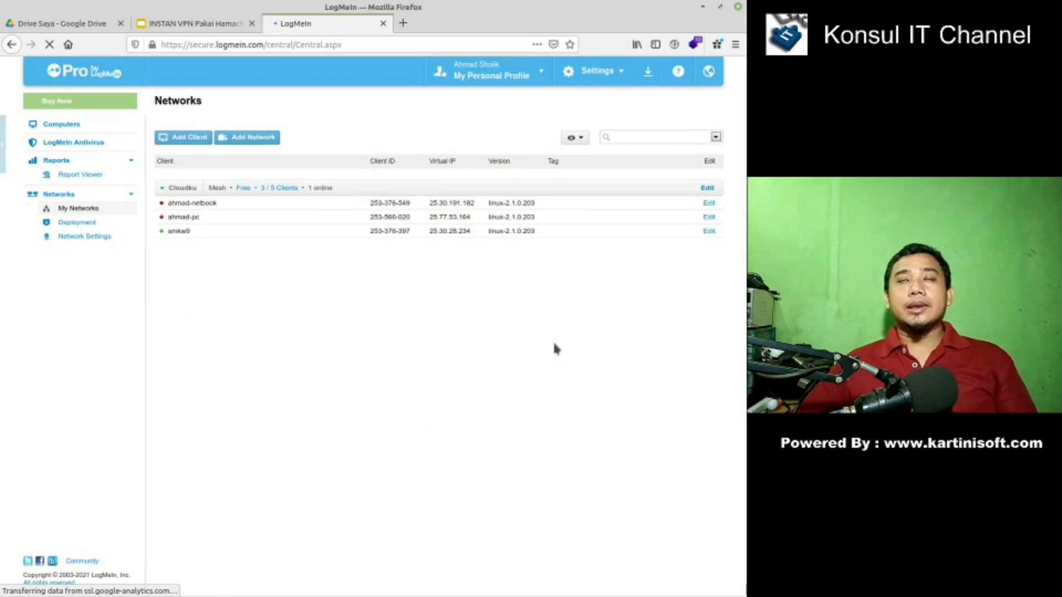
left_click(653, 79)
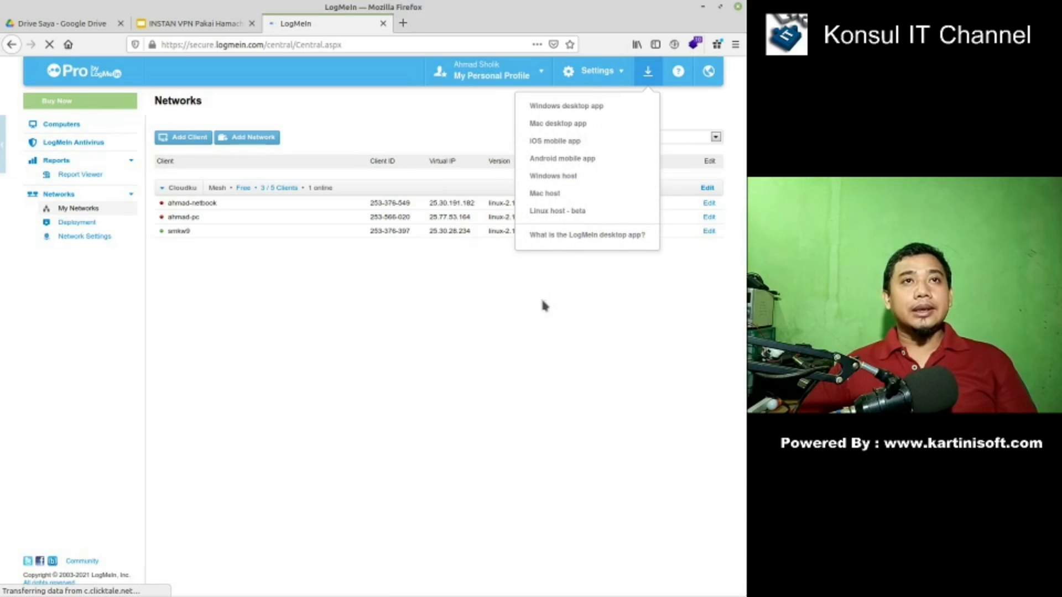
left_click(494, 313)
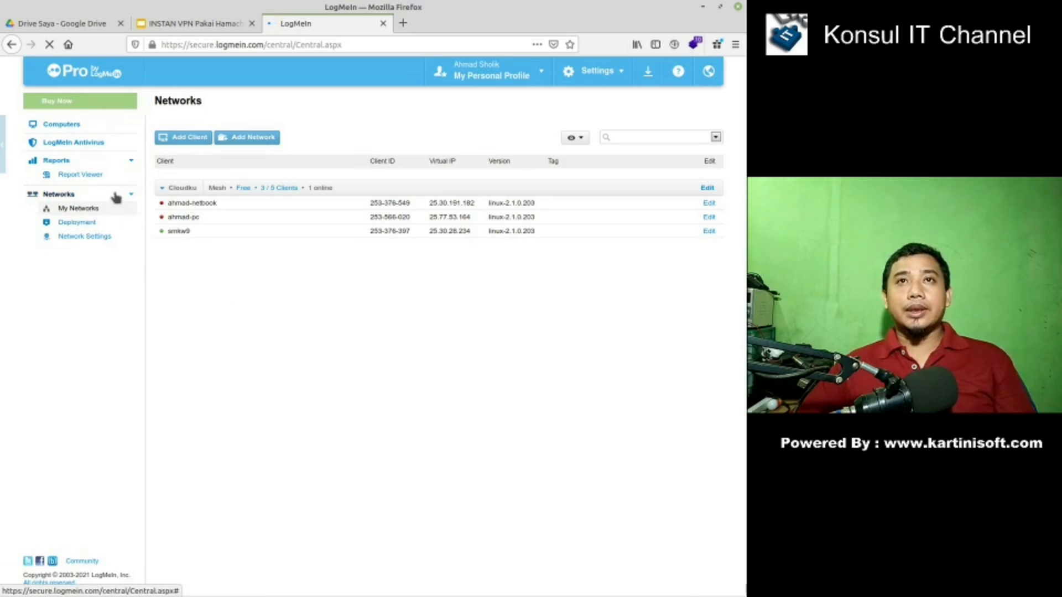
left_click(237, 145)
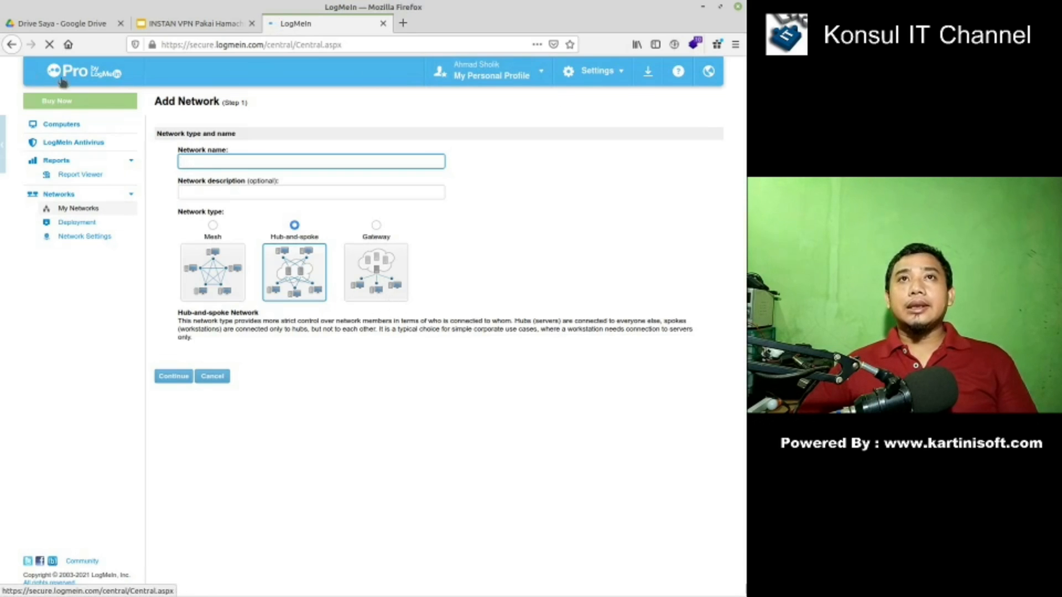
- Open the Central home link from the Pro logo in a new tab and switch to it
right_click(84, 83)
left_click(103, 89)
left_click(453, 23)
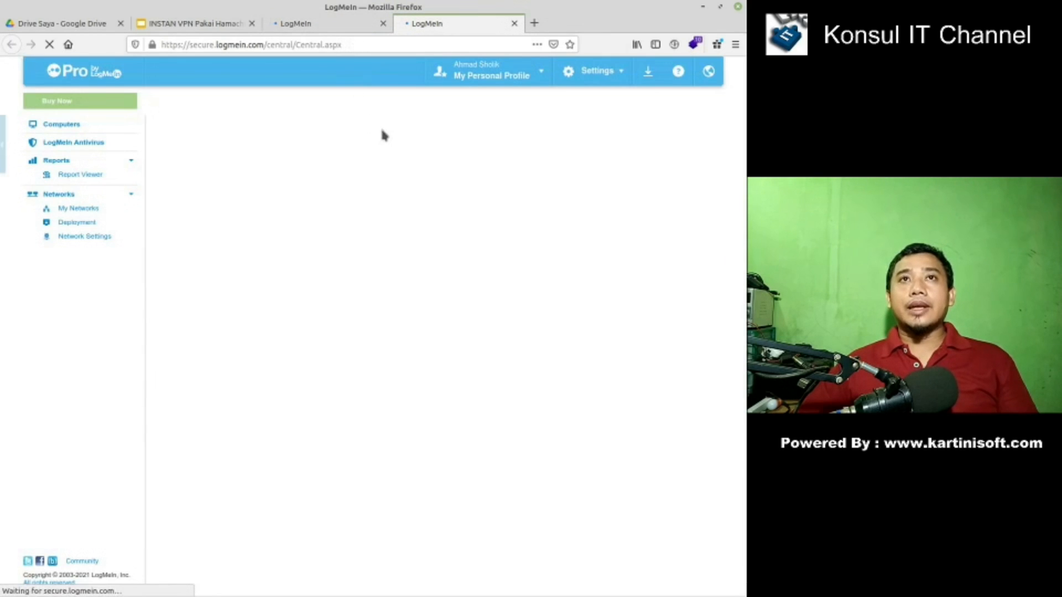
- Browse the Buy LogMeIn Pro packages, then return to the Add Network tab
left_click(62, 125)
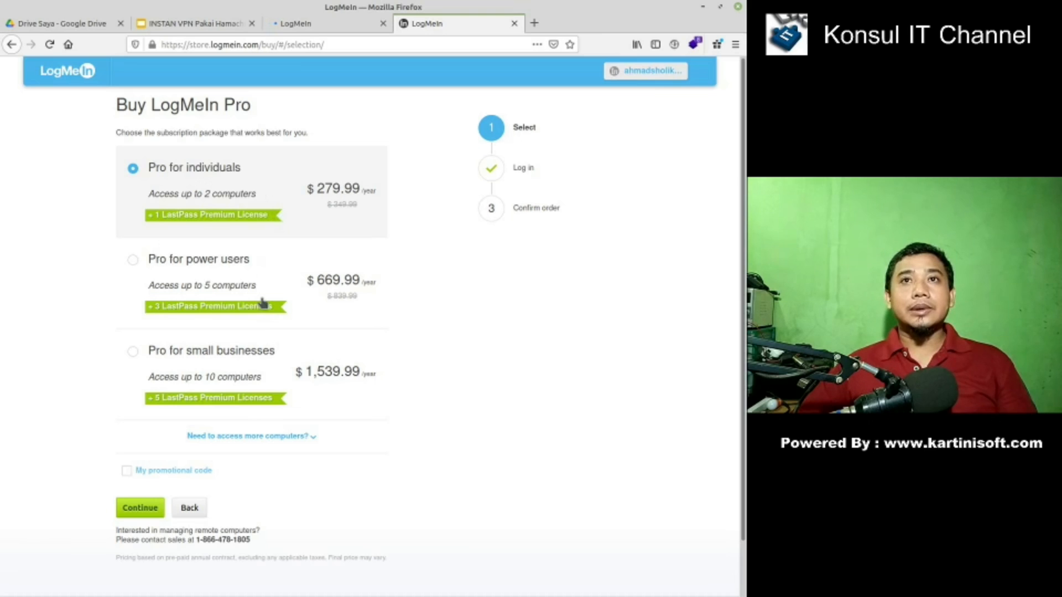
scroll(220, 404, "down", 2)
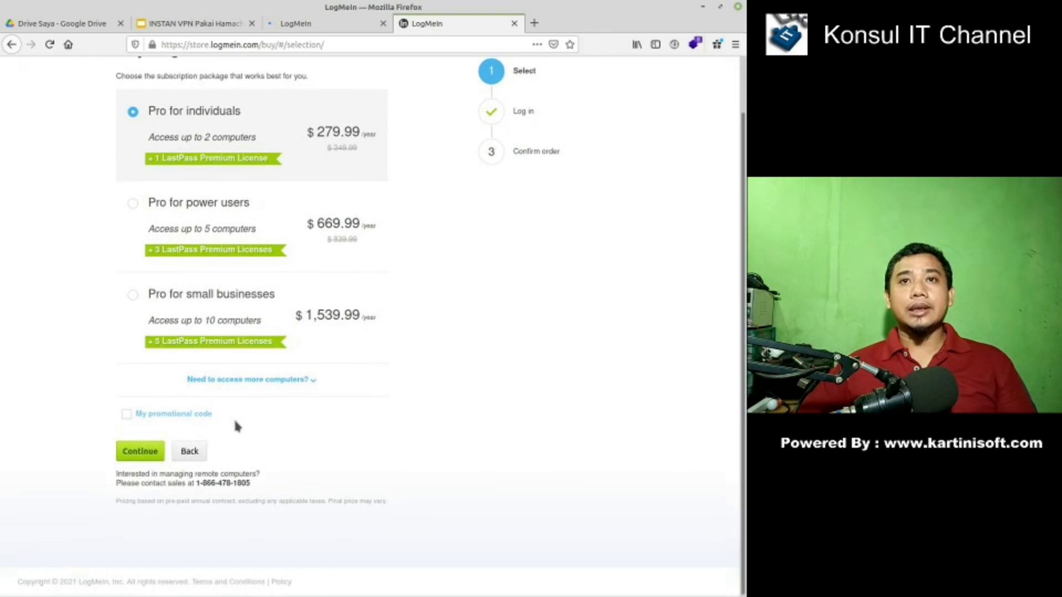
scroll(236, 426, "up", 2)
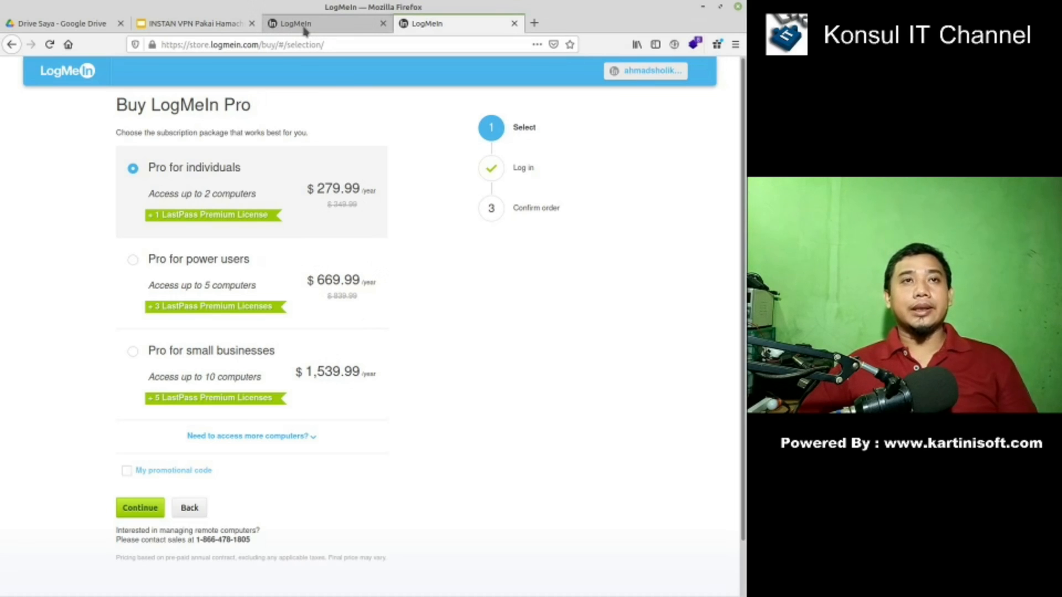
left_click(304, 28)
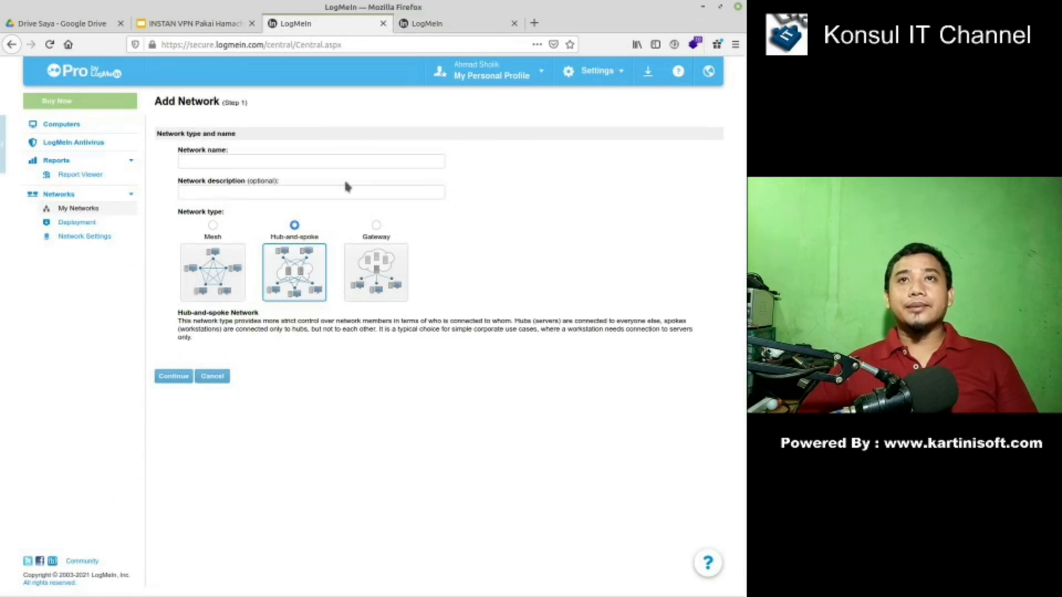
- Enter 'TestNetwork' as the network name and choose the Mesh network type
left_click(217, 166)
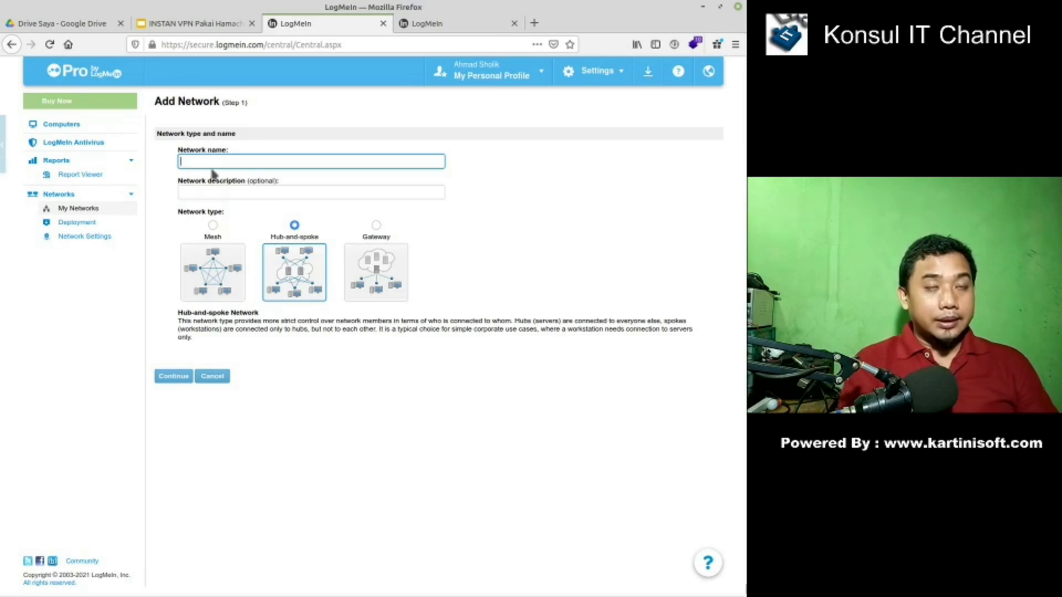
type("Test")
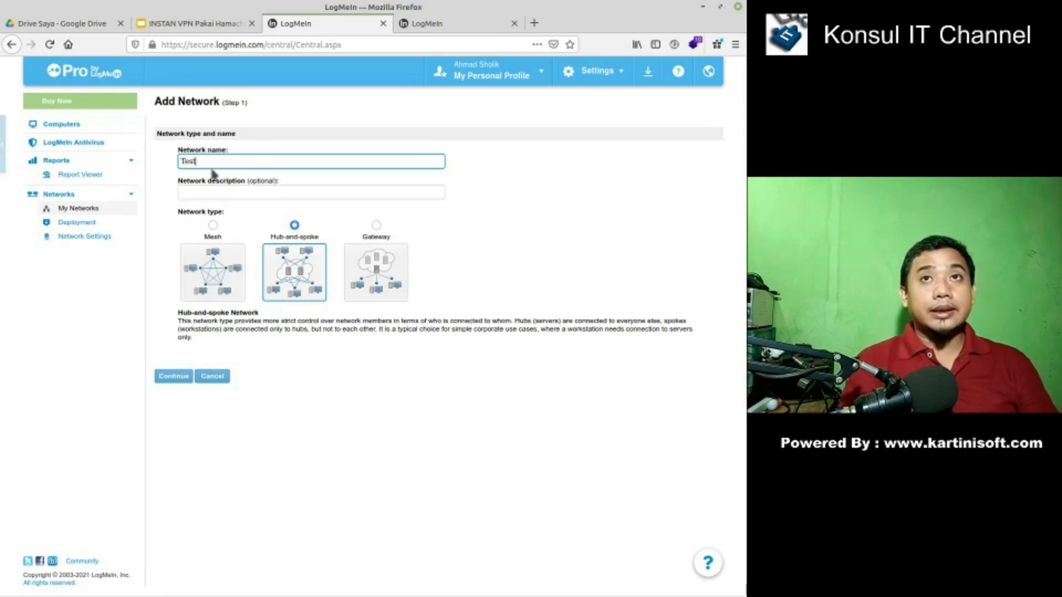
type("Network")
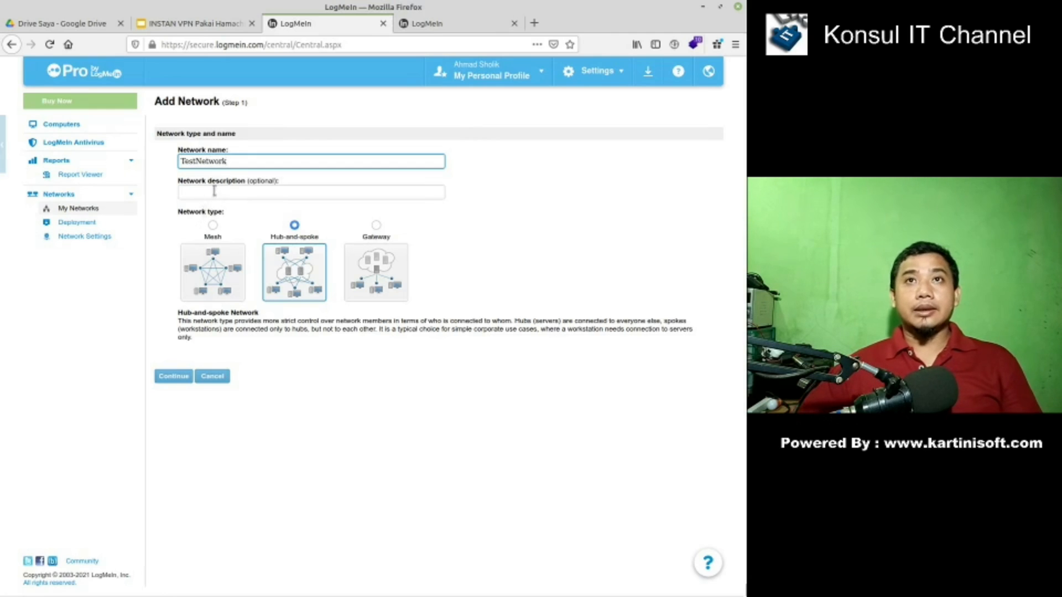
left_click_drag(233, 161, 166, 147)
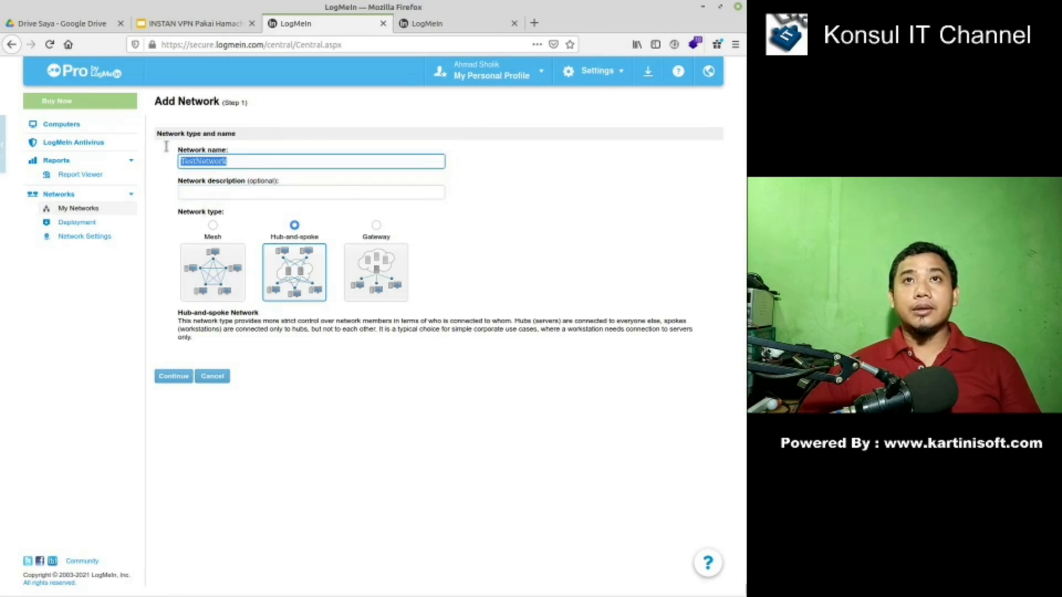
left_click(194, 189)
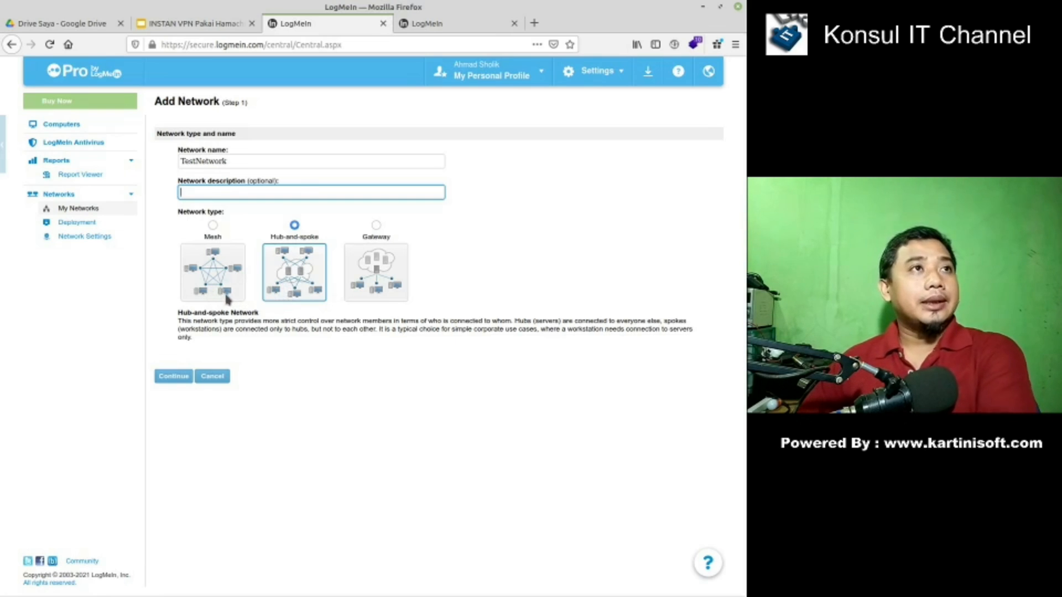
left_click(214, 225)
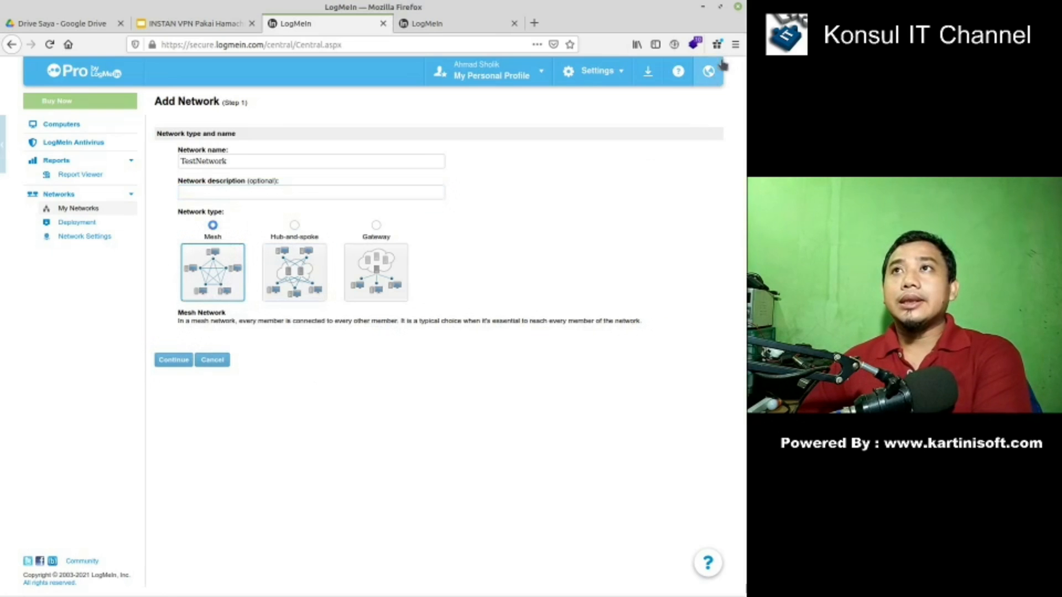
- Zoom the page to 133% and switch TestNetwork's type to Hub-and-spoke
left_click(736, 45)
left_click(709, 159)
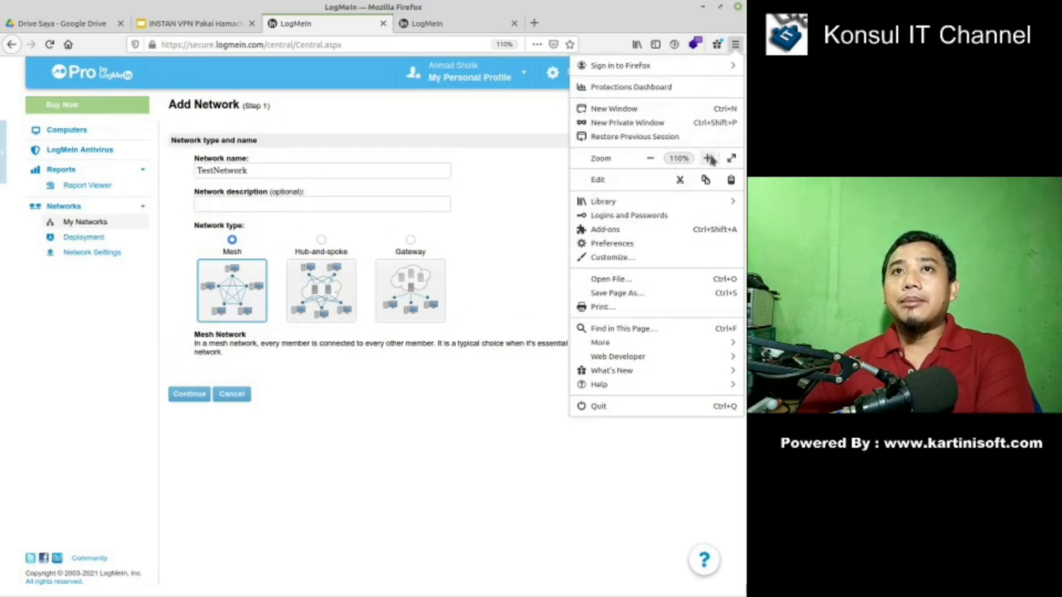
left_click(708, 159)
left_click(708, 159)
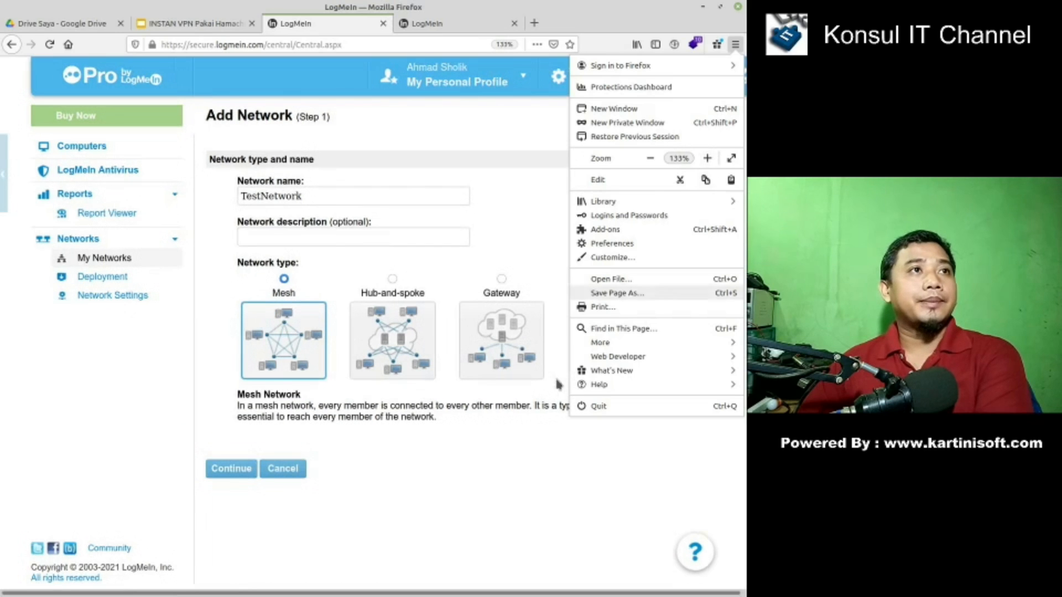
left_click(426, 535)
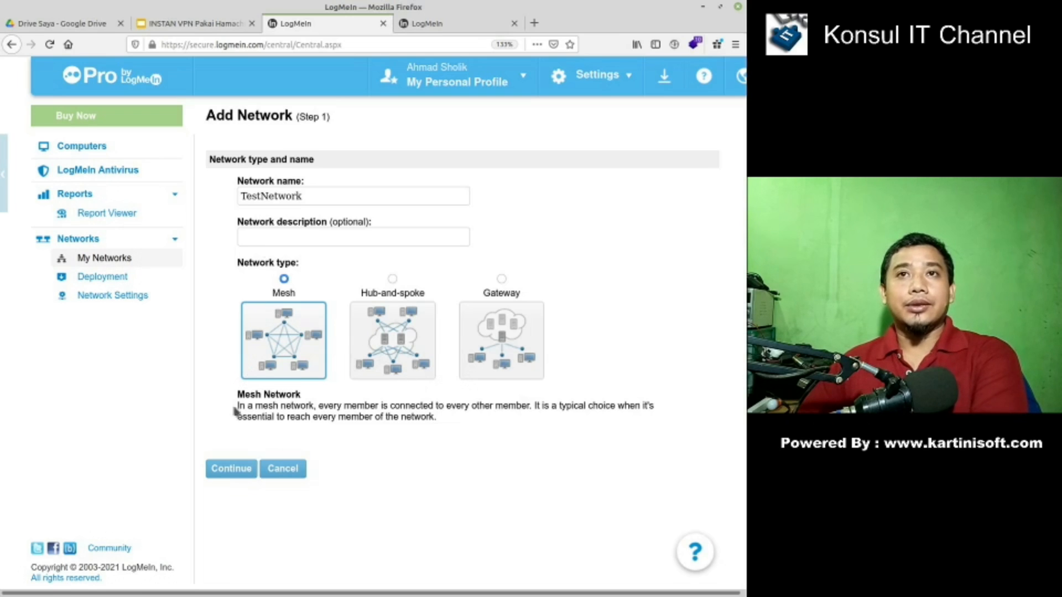
left_click(393, 279)
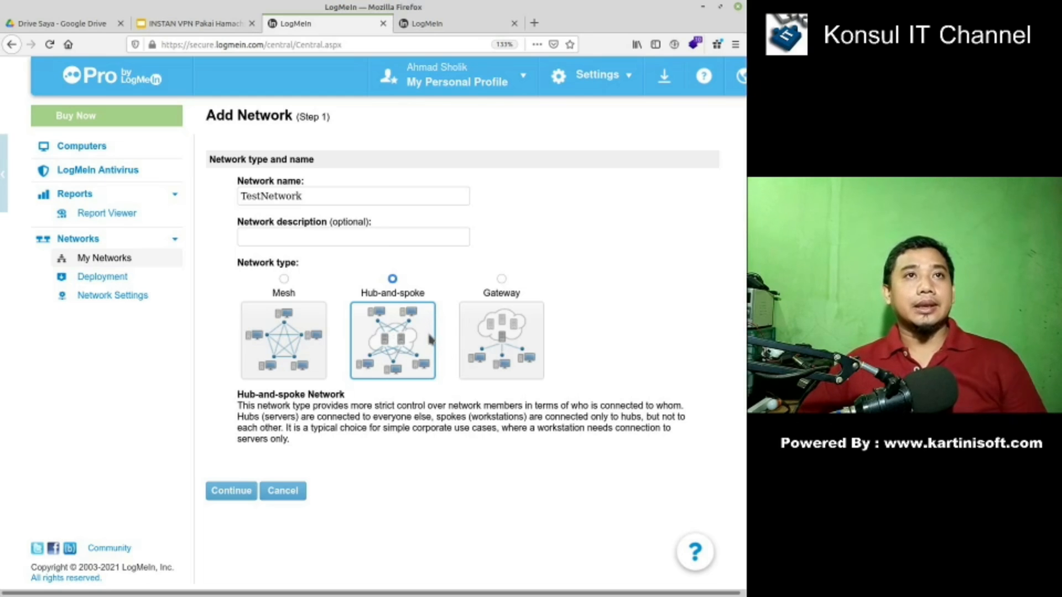
- Select the Gateway network type for TestNetwork
left_click(501, 281)
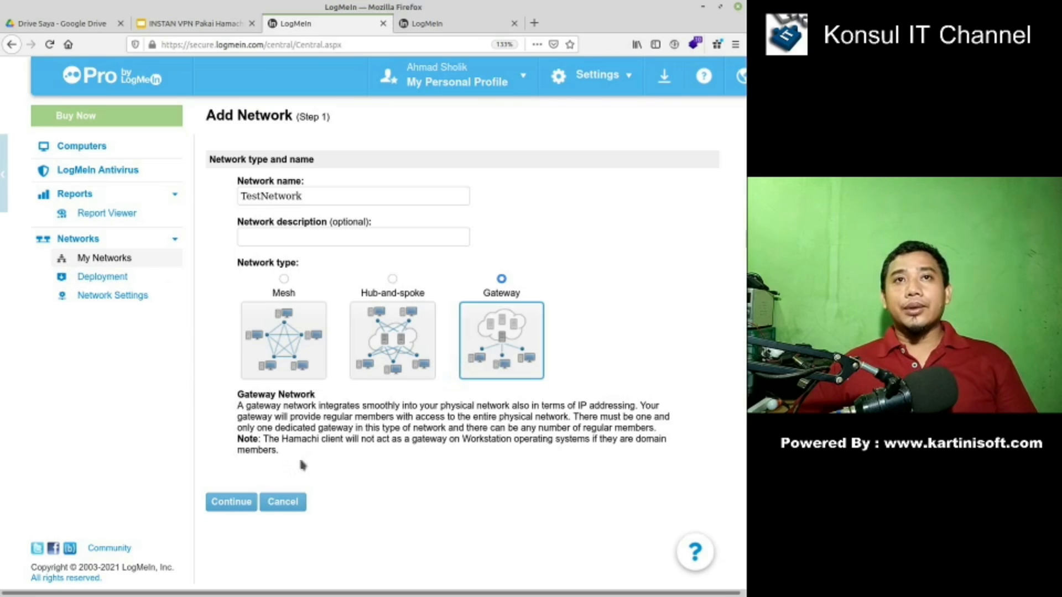
- Select the Mesh network type for TestNetwork again
left_click(283, 280)
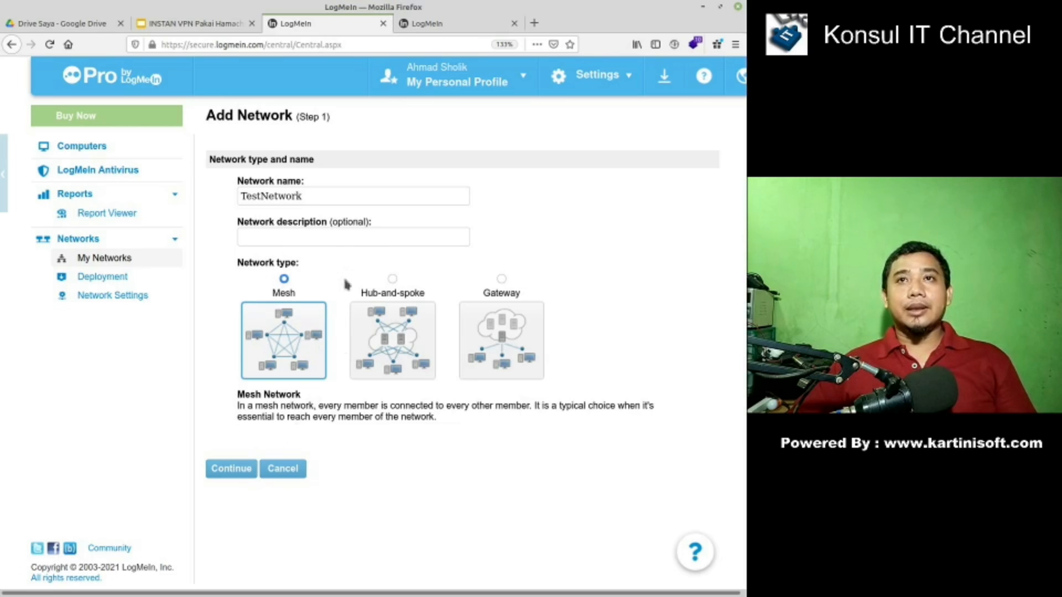
- Continue from step 1 to Add Network step 2
left_click(230, 471)
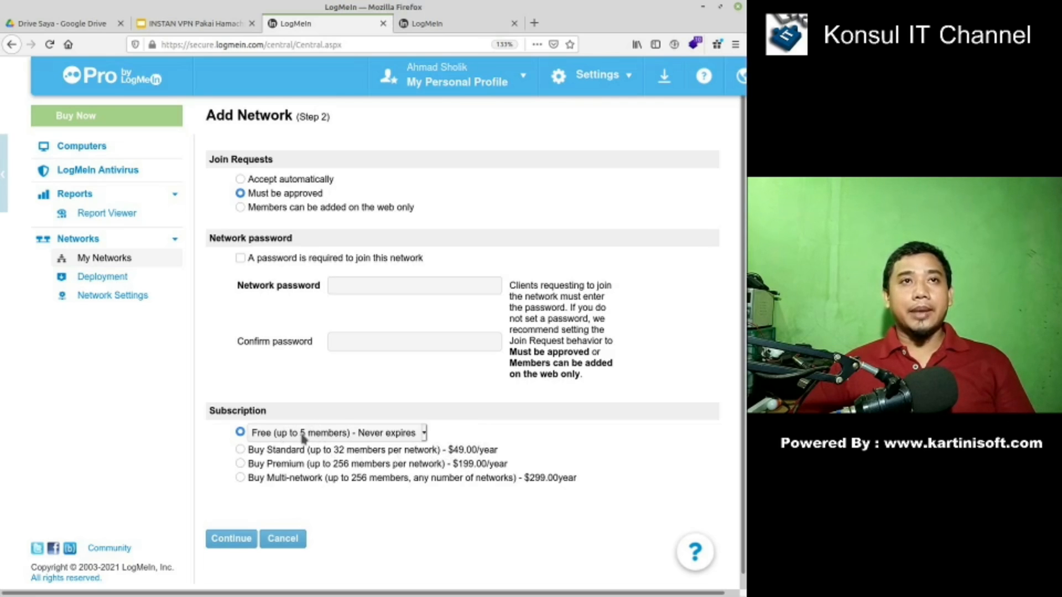
- Keep 'Must be approved', no password and the Free plan, then continue to member selection
left_click(231, 538)
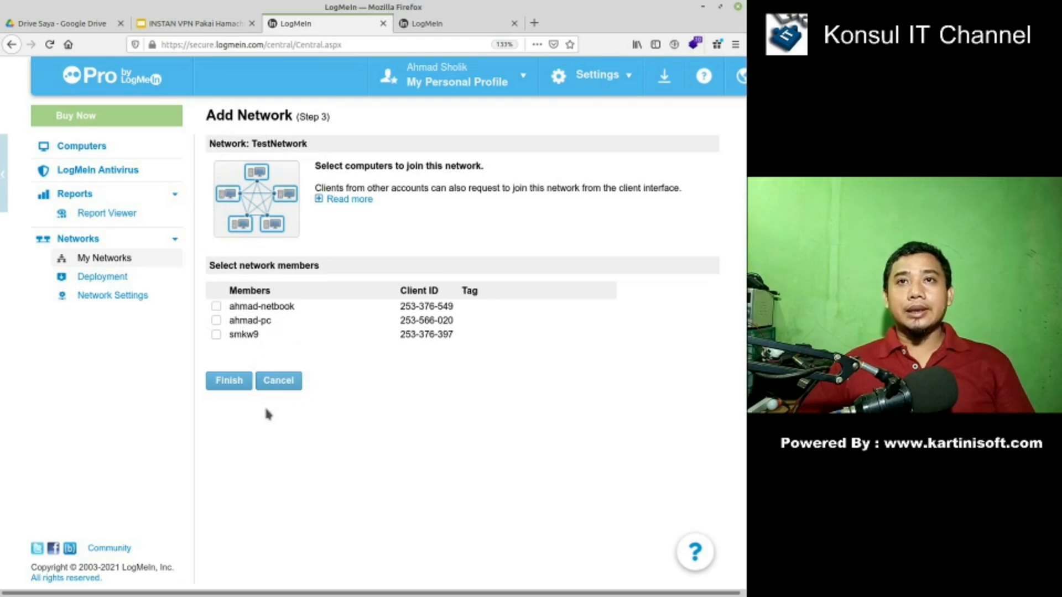
- Finish TestNetwork as a Mesh network with no members, then return to the networks list
left_click(233, 388)
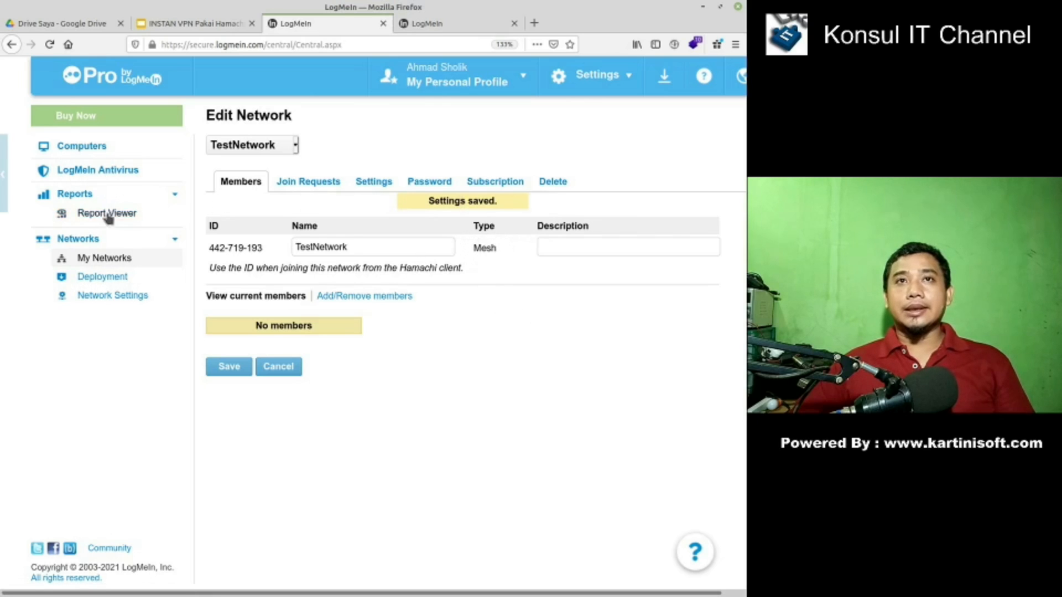
left_click(117, 262)
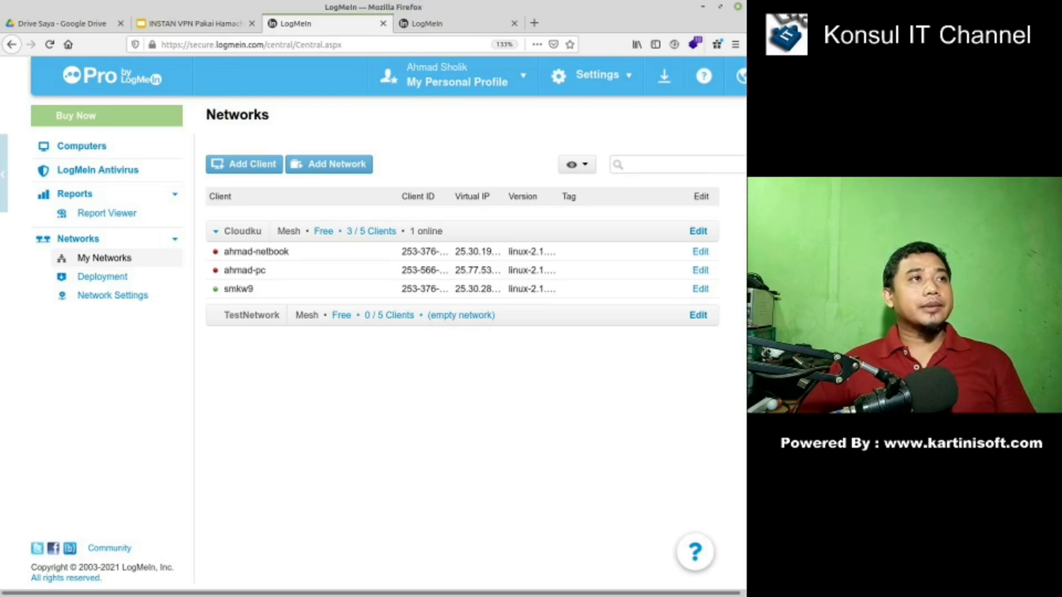
- Bring up the Linux terminal with the uname --all output, reposition it and enlarge it
key("alt+Tab")
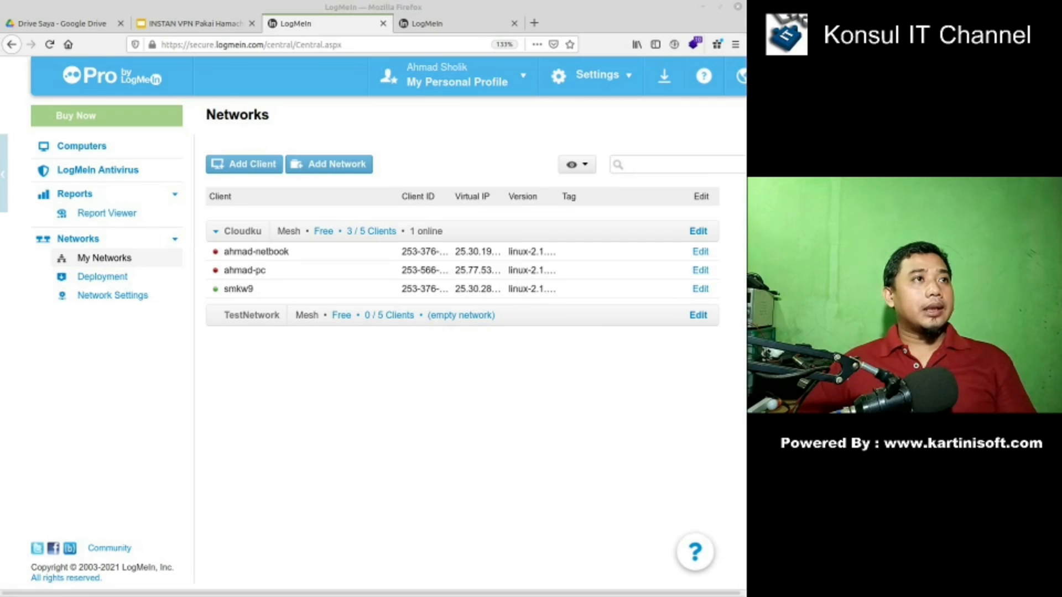
key("alt+Tab")
left_click_drag(366, 299, 497, 133)
left_click(681, 137)
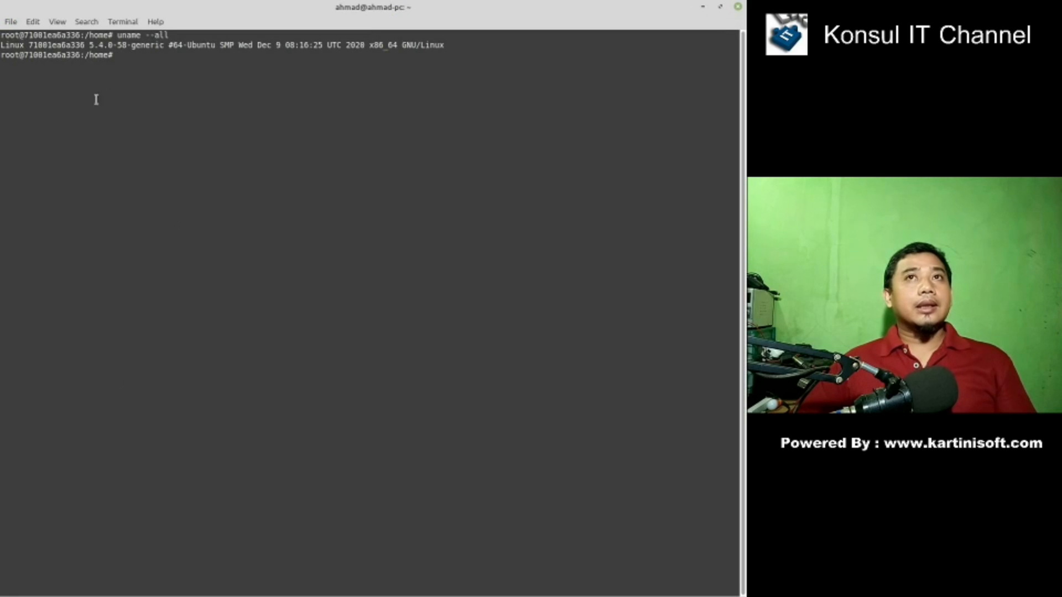
- Restore the terminal to a smaller window, then maximize it again over the uname output
left_click_drag(248, 7, 286, 164)
double_click(324, 166)
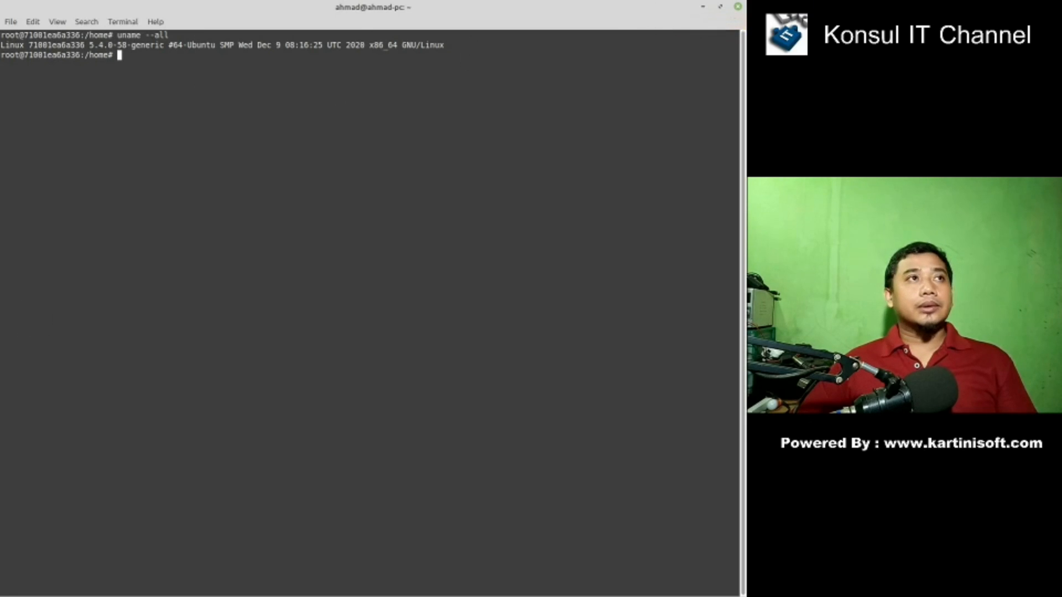
left_click(704, 8)
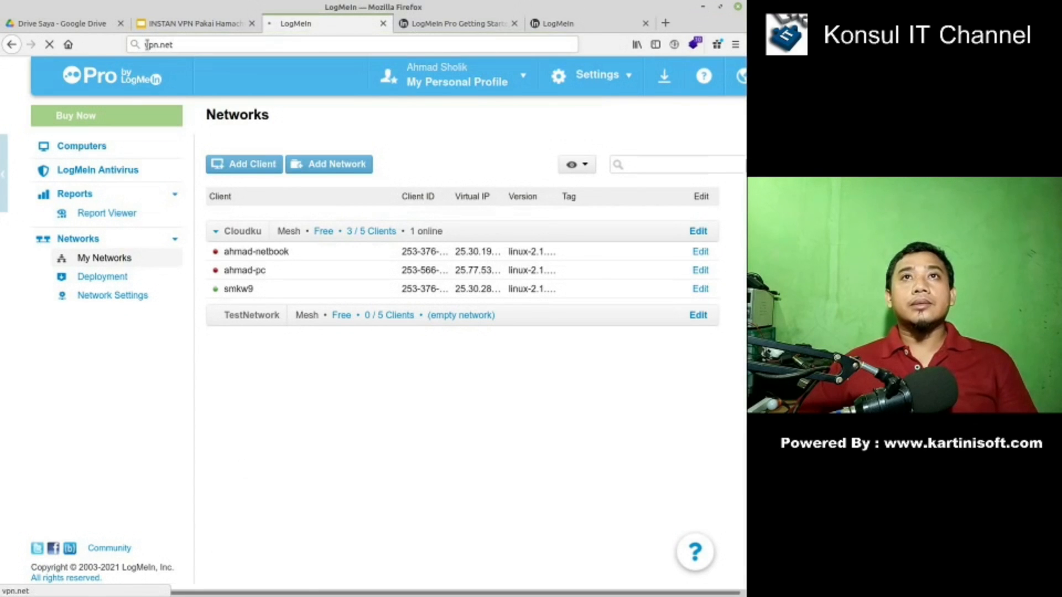
left_click(147, 44)
left_click(147, 44)
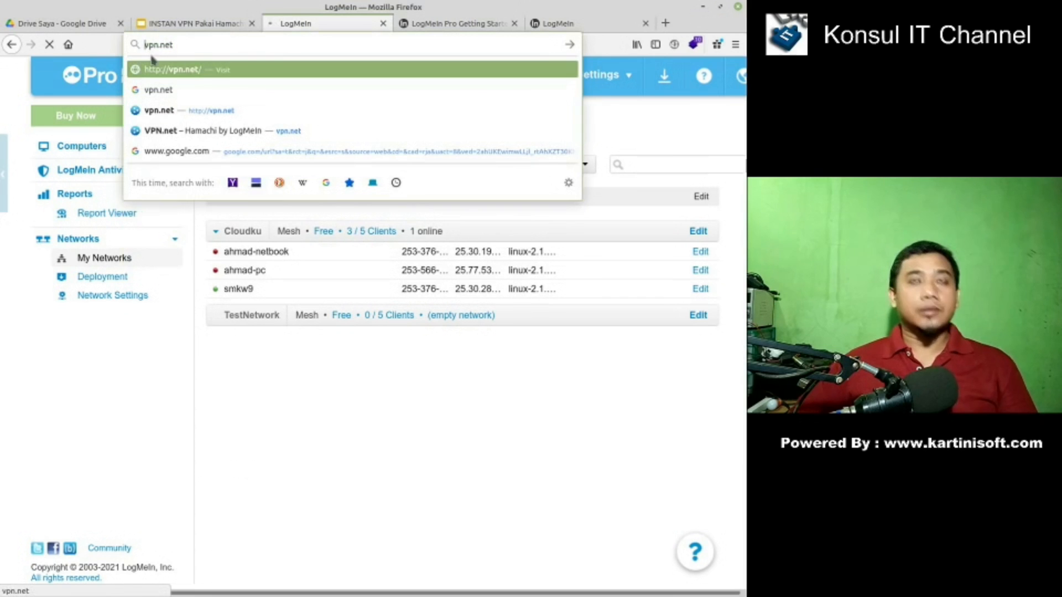
type("www.")
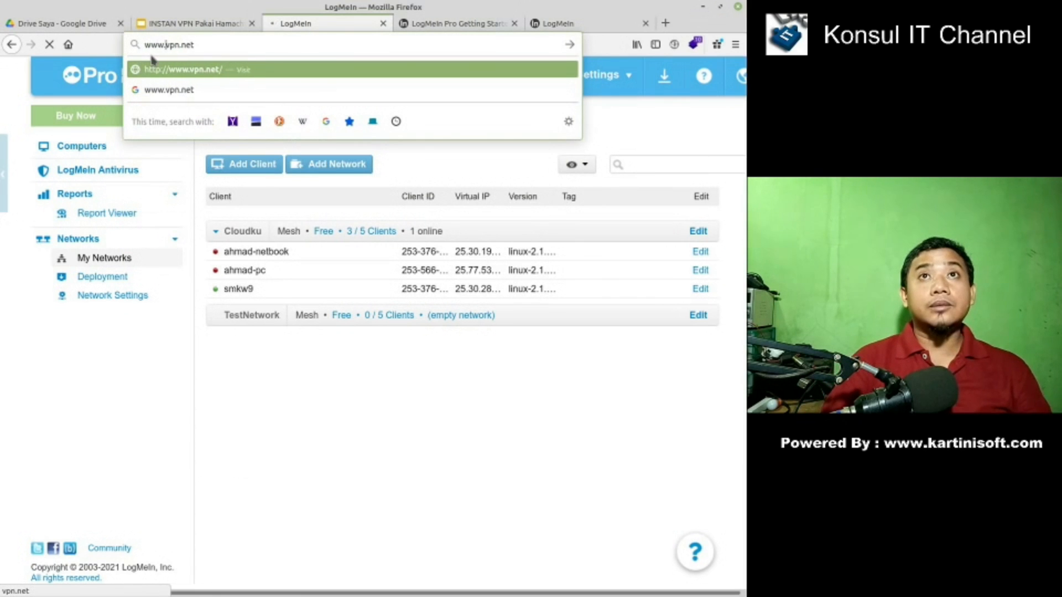
key("Return")
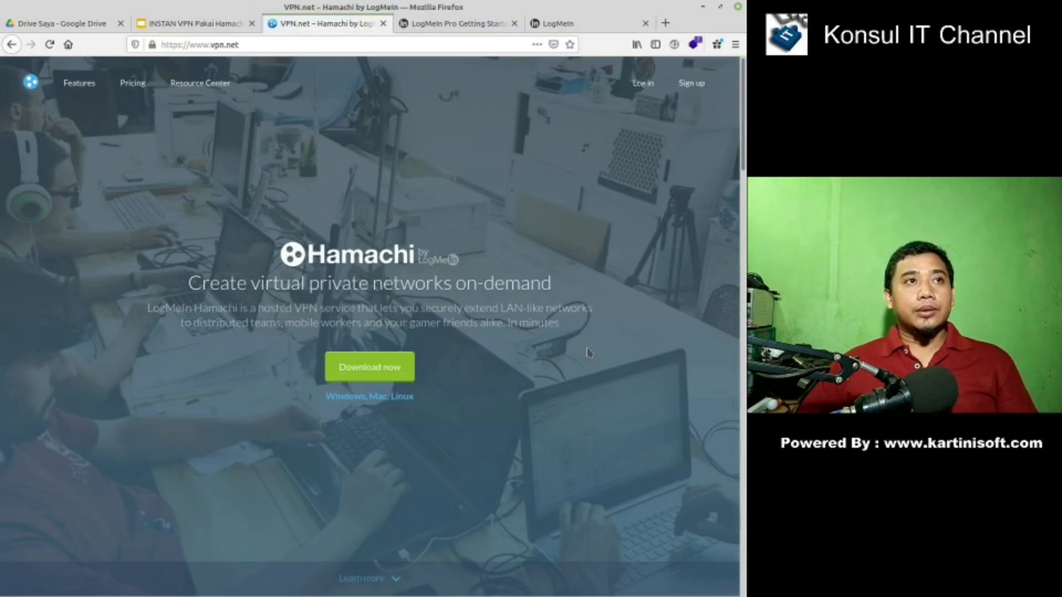
- Open the Hamachi for Linux download page on vpn.net
left_click(259, 47)
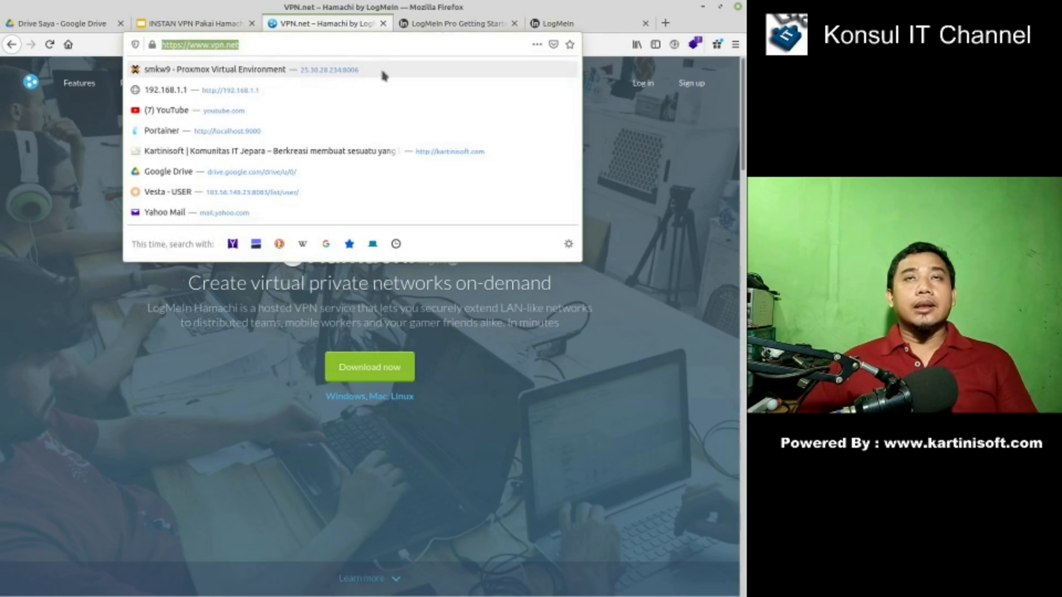
left_click(263, 43)
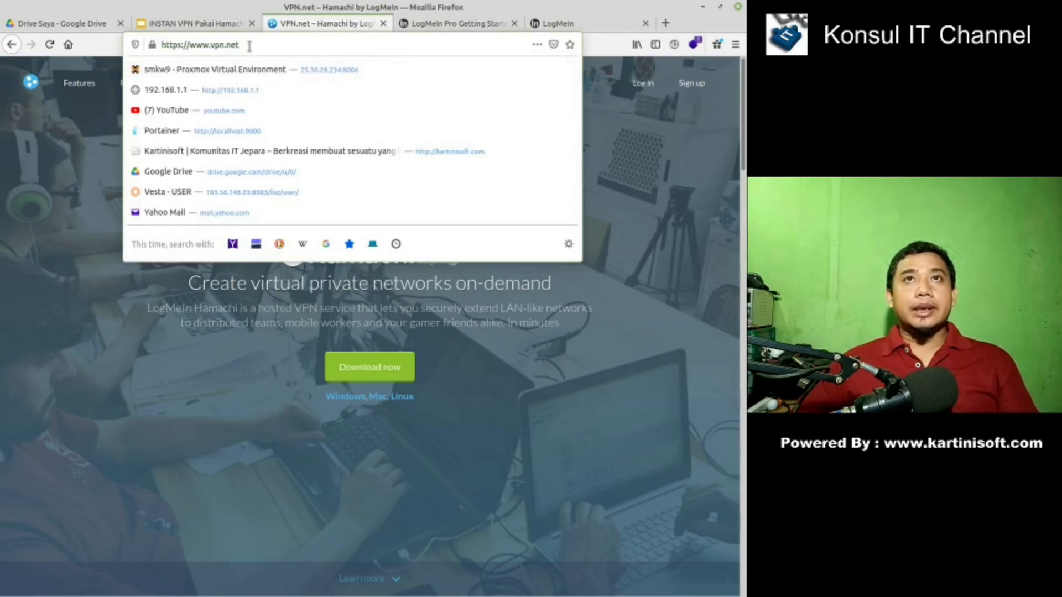
left_click_drag(250, 45, 151, 35)
left_click(499, 425)
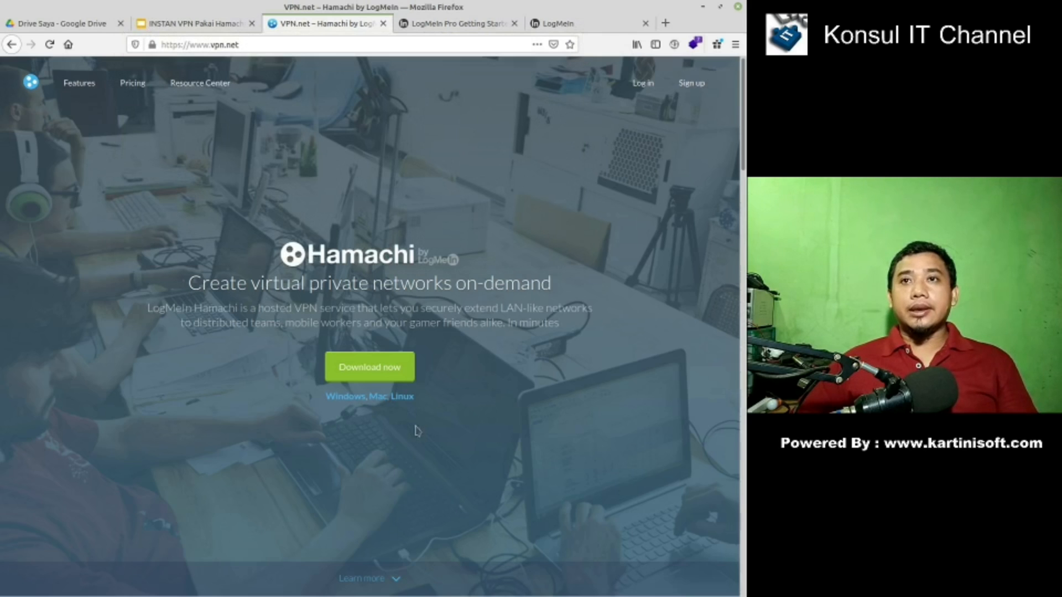
left_click(402, 397)
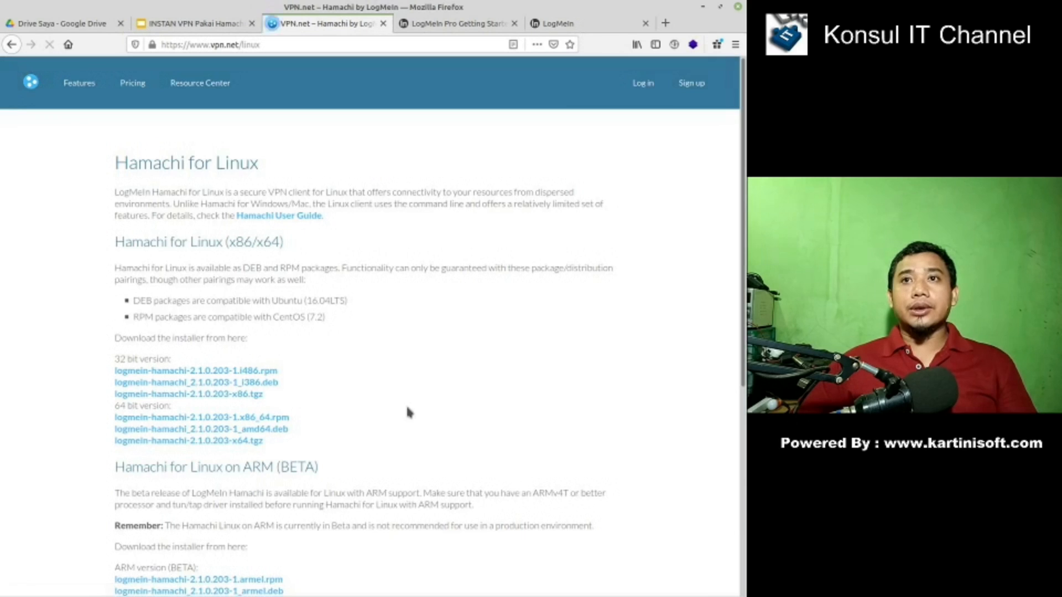
scroll(384, 412, "down", 2)
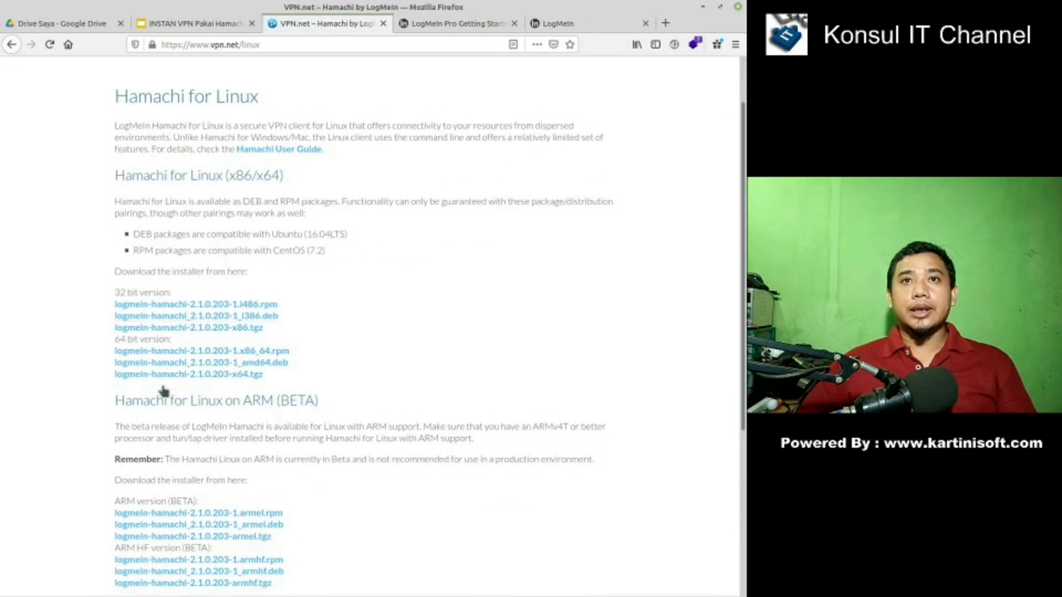
- Copy the link of logmein-hamachi_2.1.0.203-1_amd64.deb and return to the terminal
right_click(234, 366)
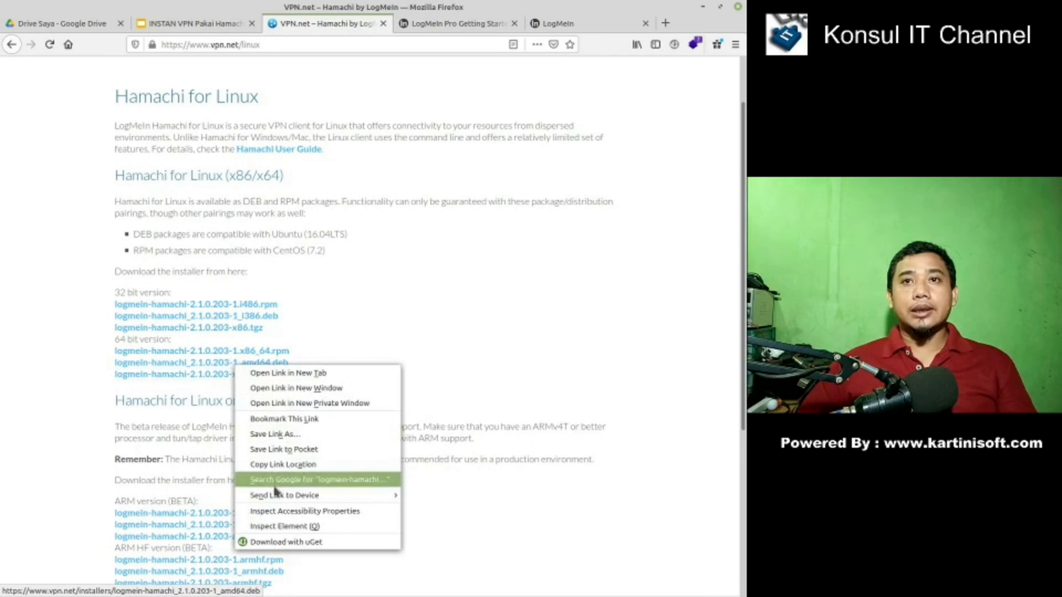
left_click(280, 466)
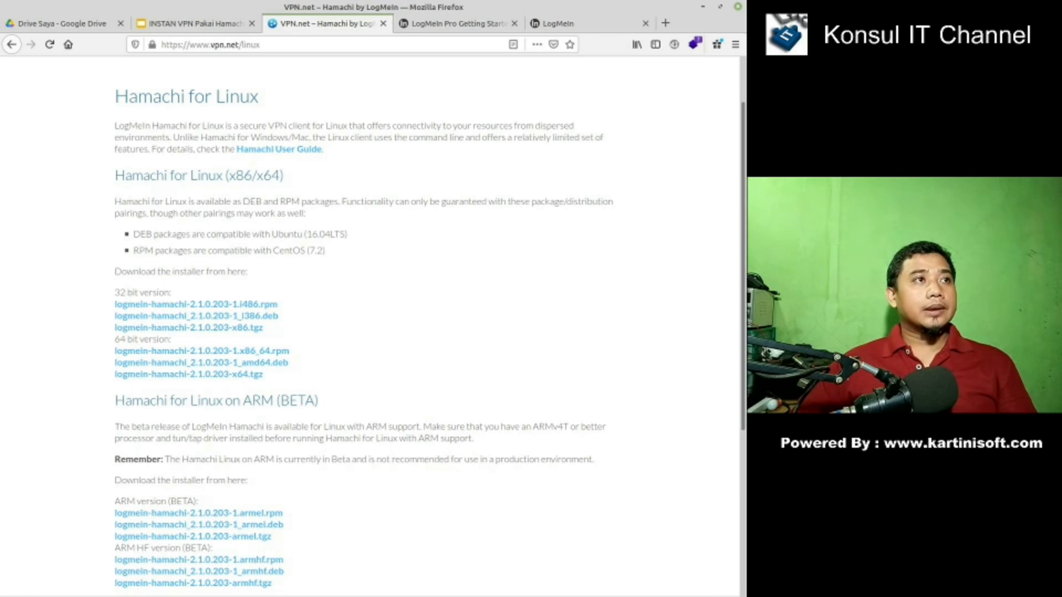
key("alt+Tab")
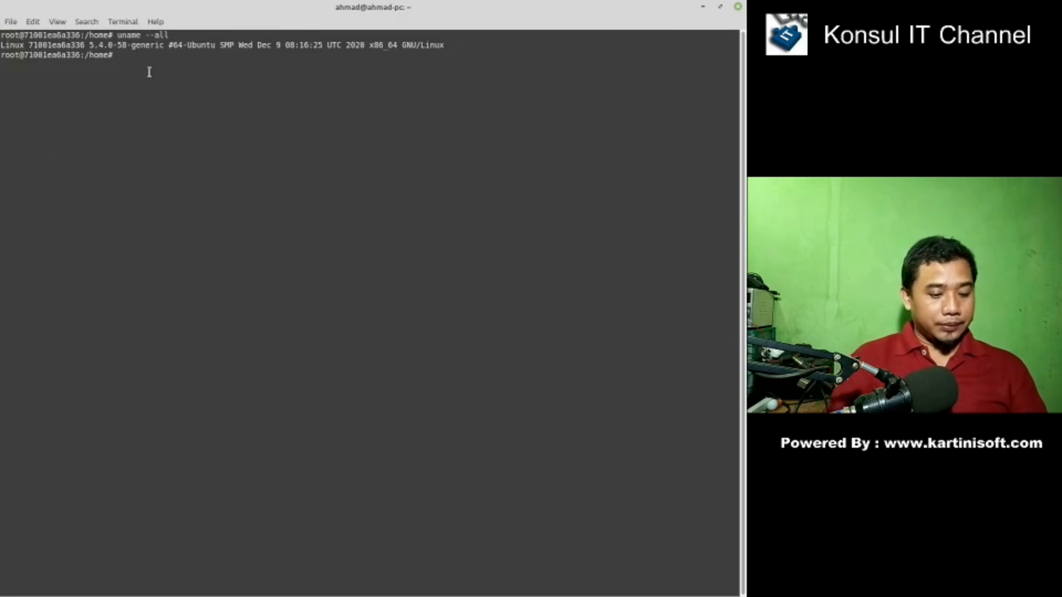
- Run a download command with the pasted .deb link, mistyped as wgwt
type("gwt")
key("BackSpace")
key("BackSpace")
key("BackSpace")
type("wgwt")
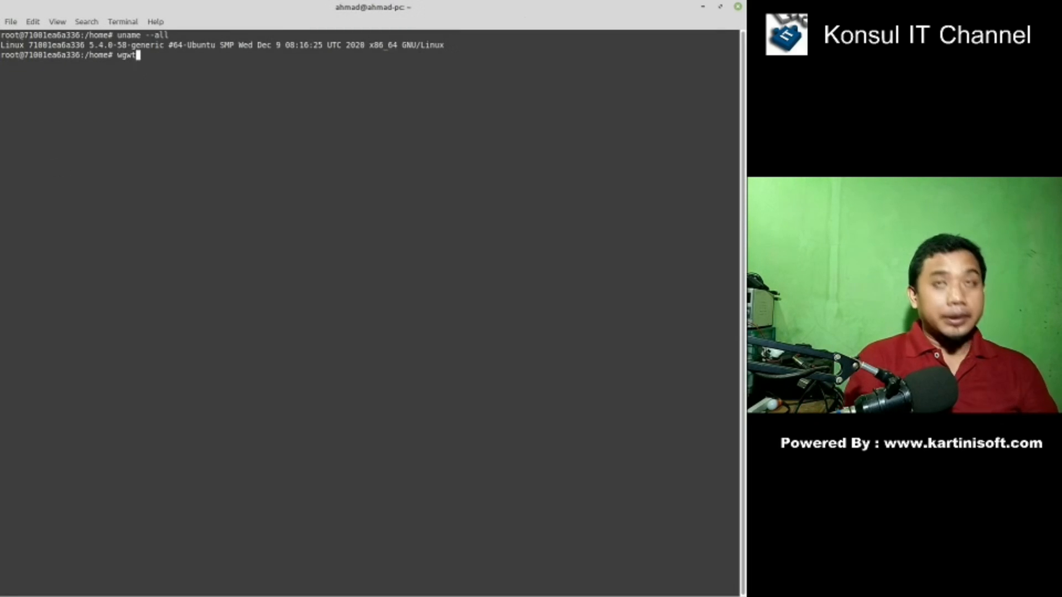
right_click(147, 64)
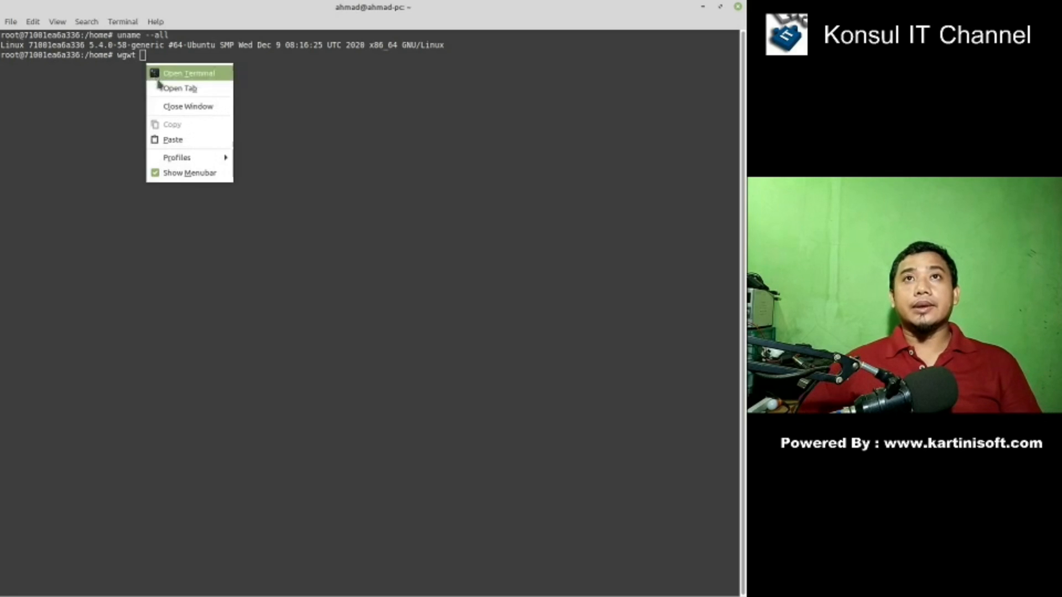
left_click(169, 140)
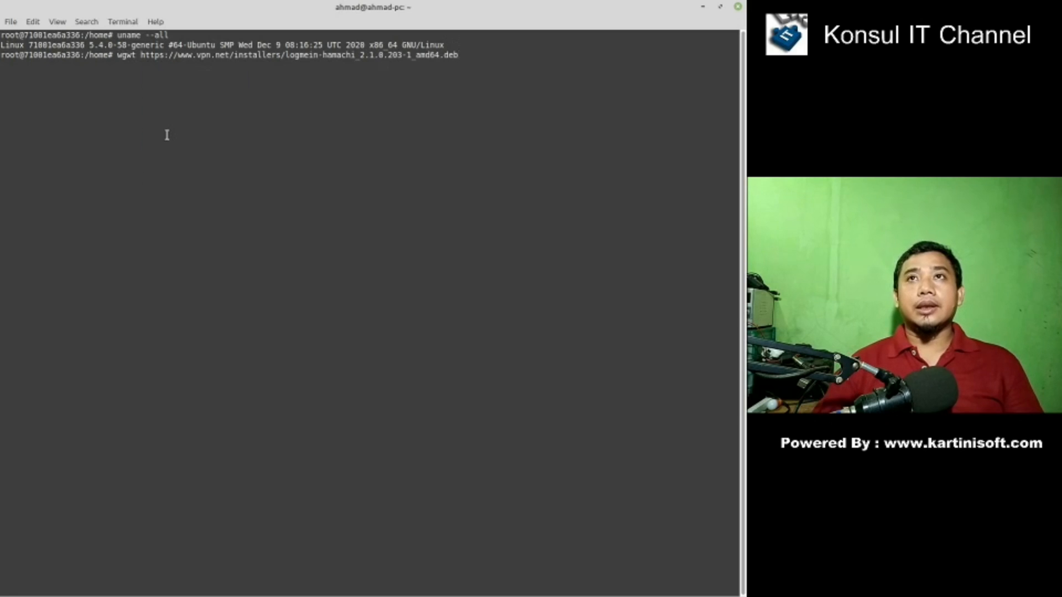
key("Return")
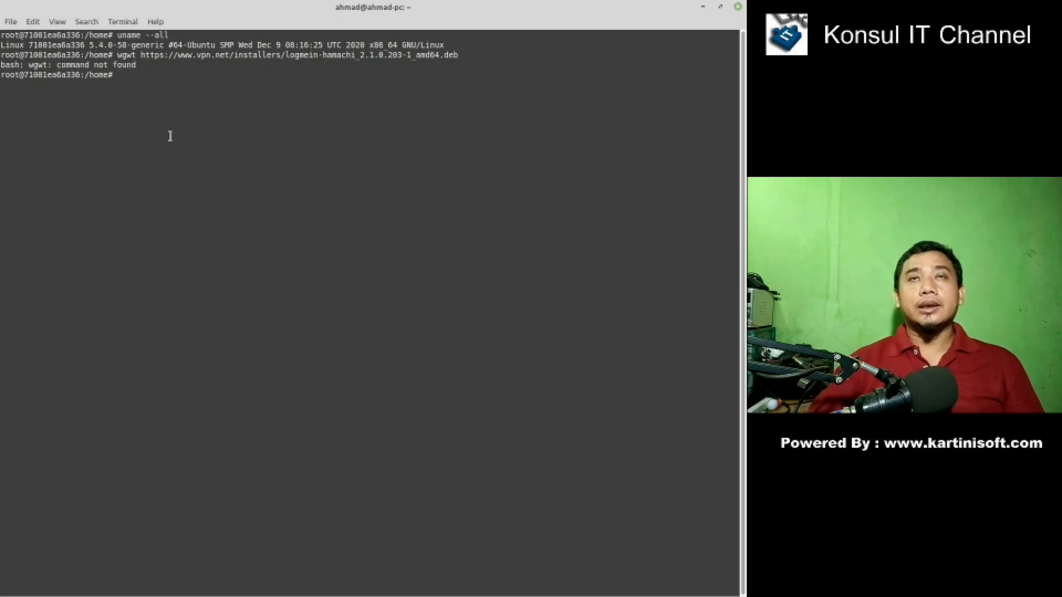
- Correct wgwt to wget and download logmein-hamachi_2.1.0.203-1_amd64.deb
key("Up")
key("Left")
key("Left")
key("Left")
key("Left")
key("Left")
key("Left")
key("Left")
key("Left")
key("Left")
key("Left")
key("Left")
key("Left")
key("Left")
key("Left")
key("Left")
key("Left")
key("Left")
key("Left")
key("Left")
key("Left")
key("Left")
key("Left")
key("Left")
key("Left")
key("Left")
key("Left")
key("Left")
key("Left")
key("Left")
key("Left")
key("Left")
key("Left")
key("Left")
key("Left")
key("Left")
key("Left")
key("Left")
key("Left")
key("Left")
key("Left")
key("BackSpace")
type("e")
key("Return")
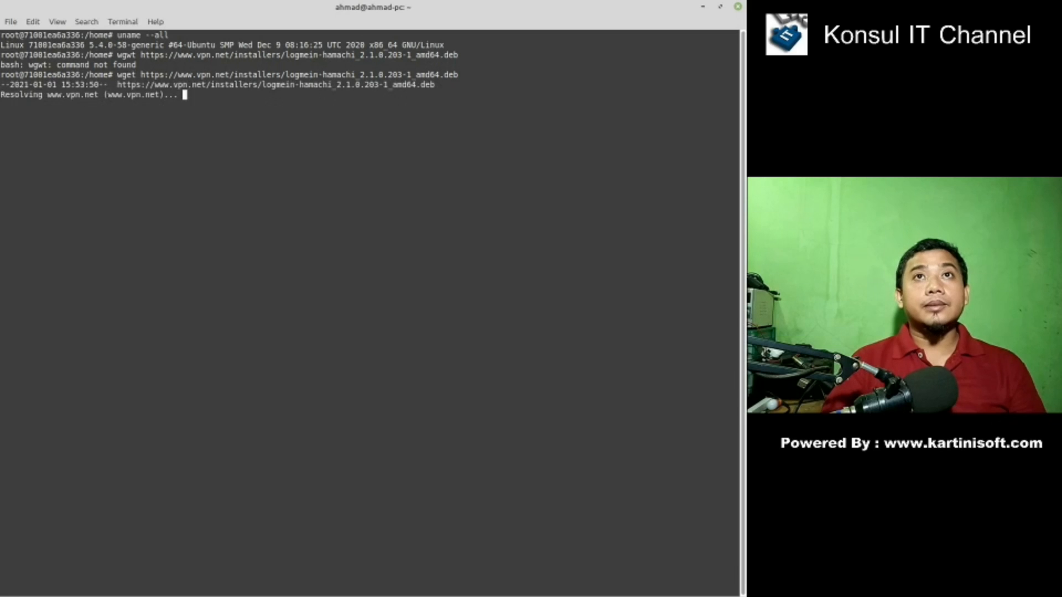
- Change to /home and start entering the dpkg -i install command
type("cd /home/")
key("Return")
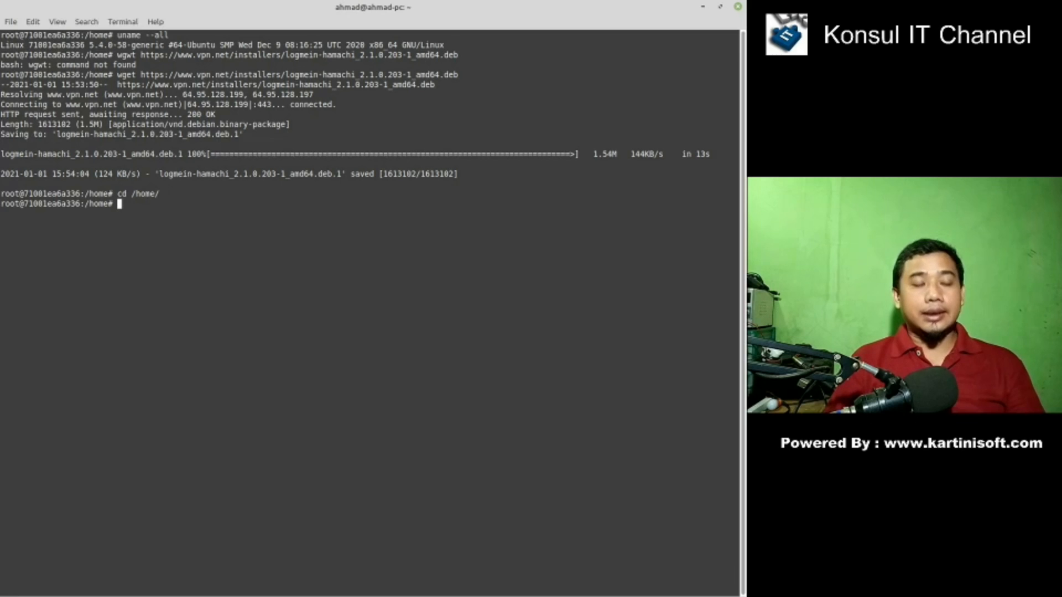
type("d")
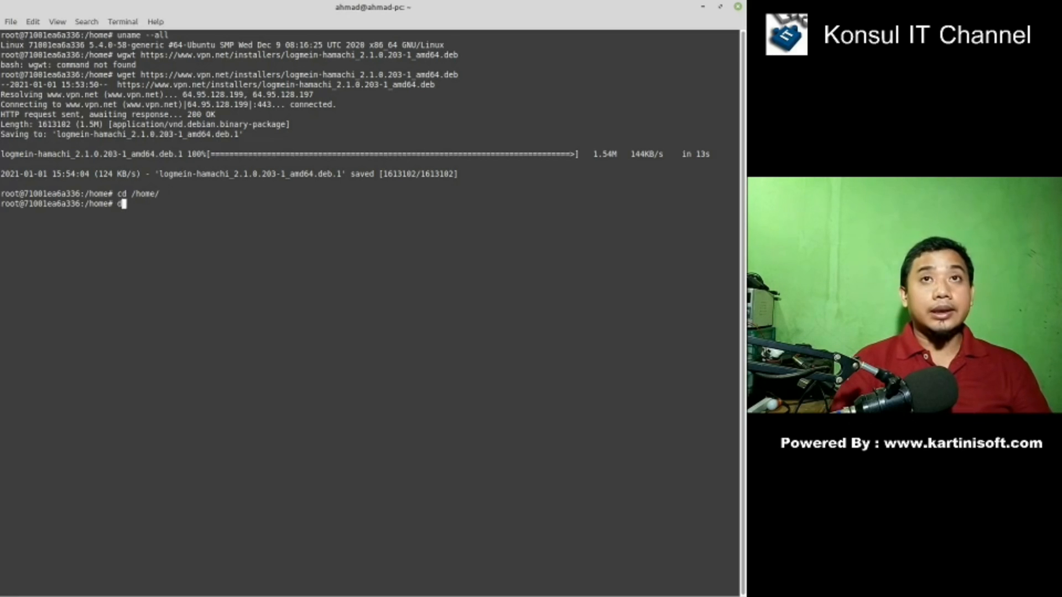
type("pkg ")
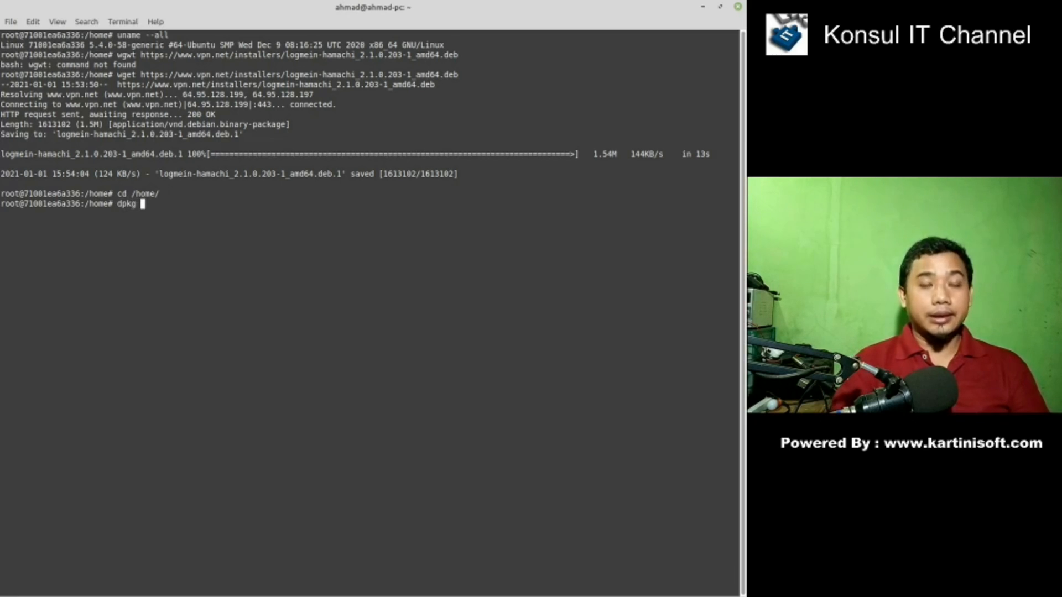
type("-i ")
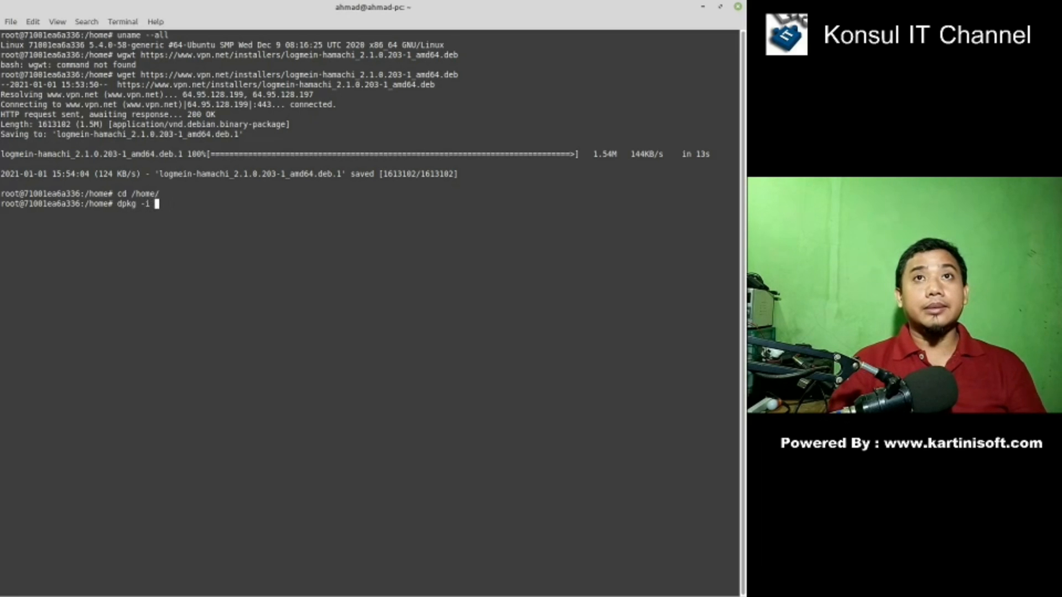
type("l")
- Install logmein-hamachi_2.1.0.203-1_amd64.deb with dpkg -i and confirm the engine started successfully
key("Tab")
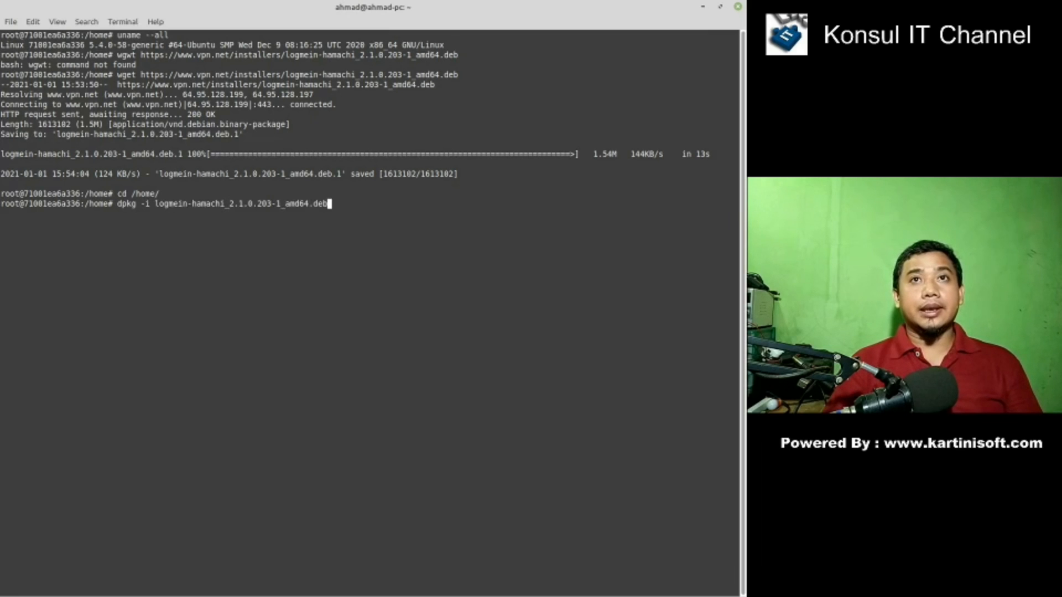
key("Return")
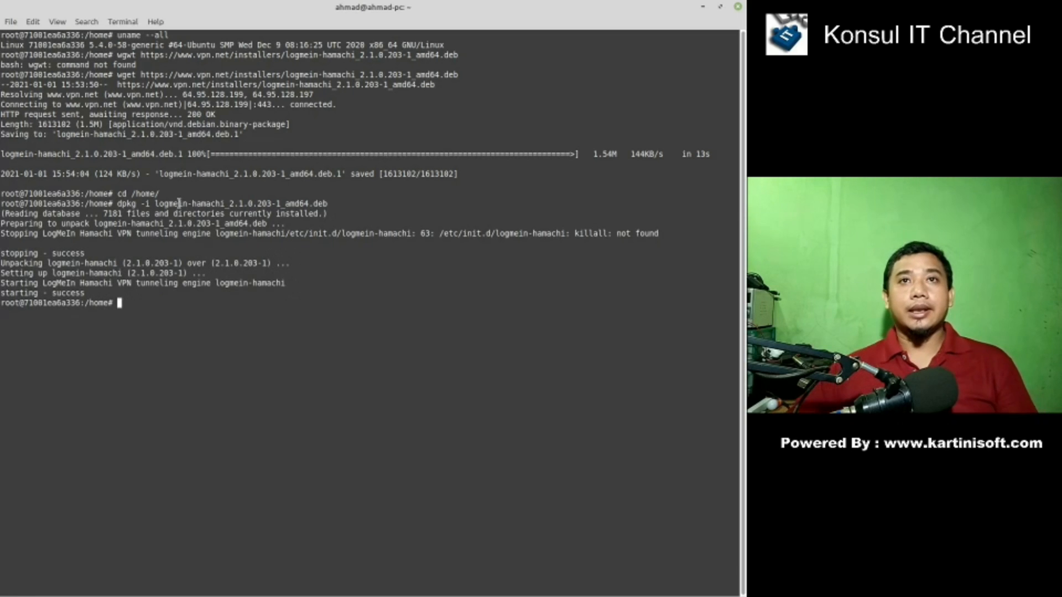
left_click_drag(89, 295, 17, 282)
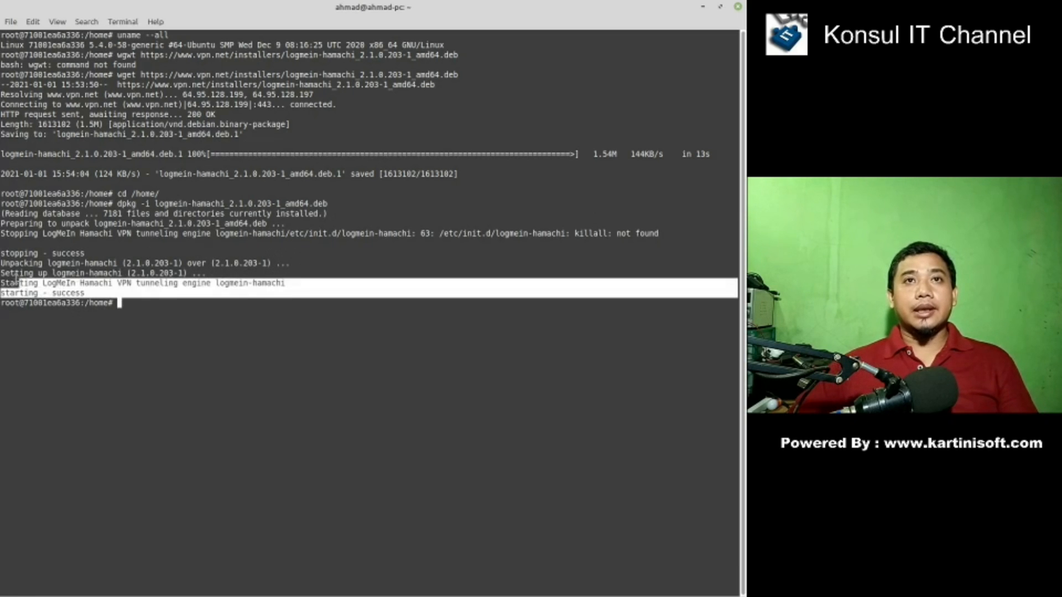
left_click(123, 316)
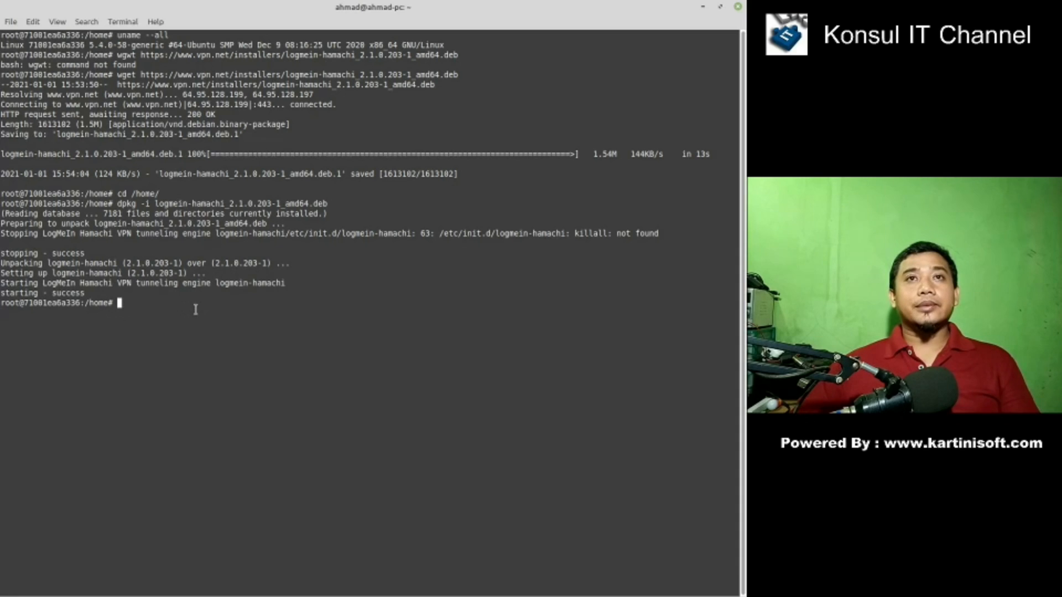
- Run hamachi login, which reports 'Already logged in.'
type("lo")
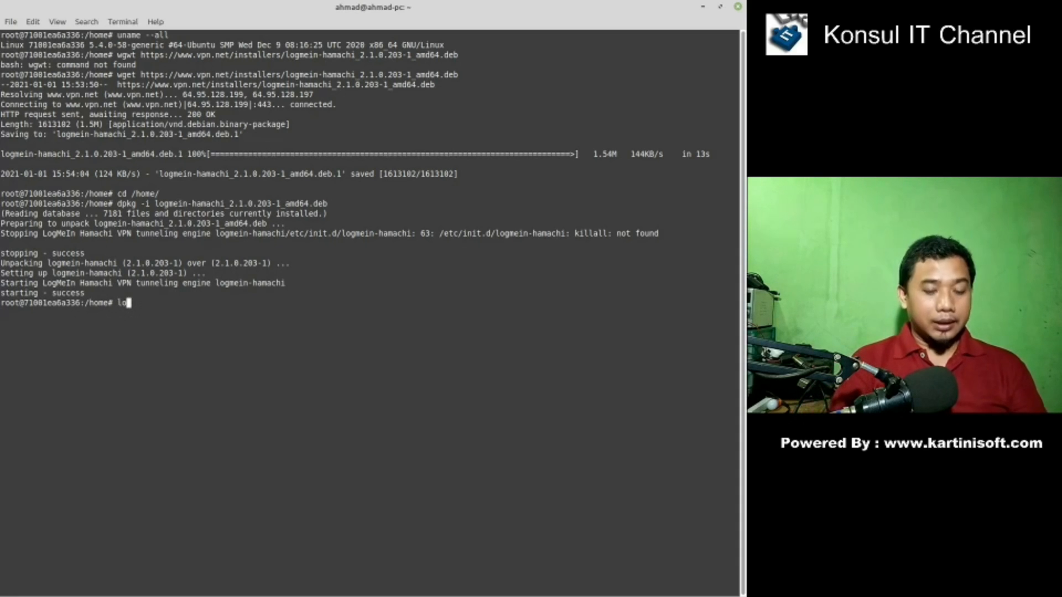
key("BackSpace")
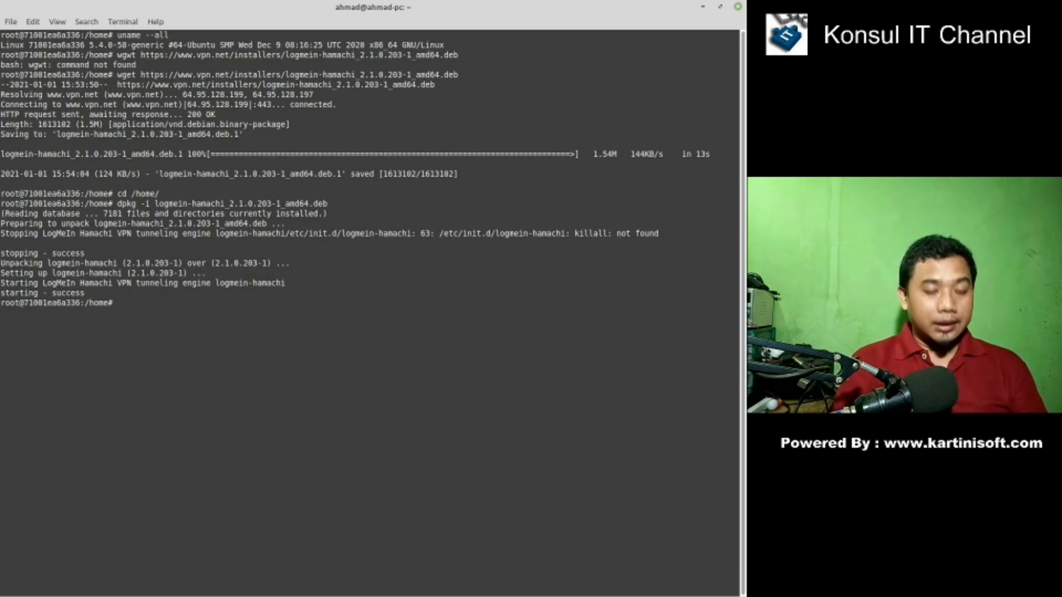
type("hamachi ")
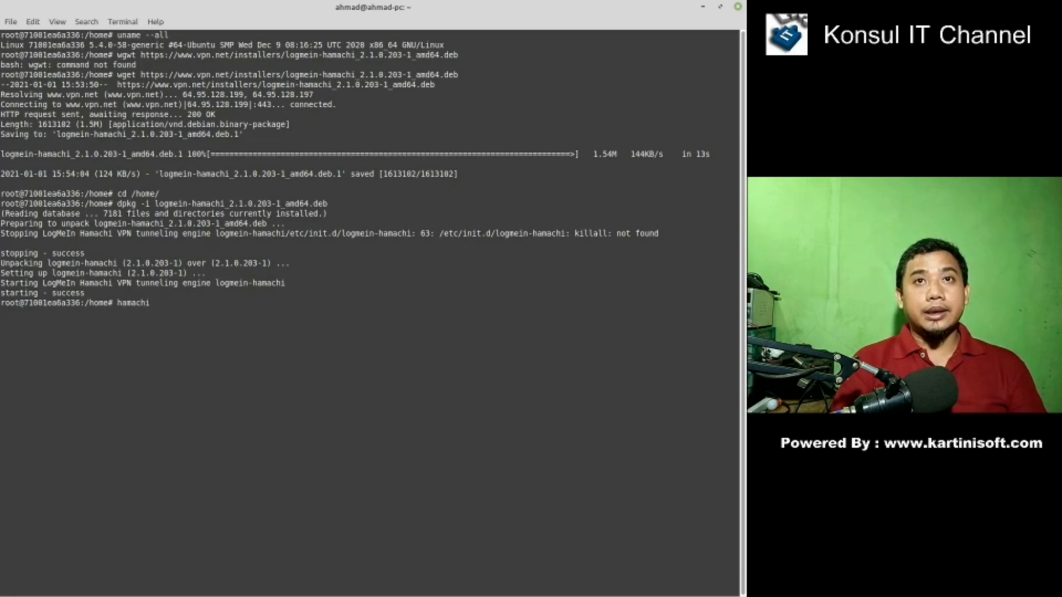
type("login")
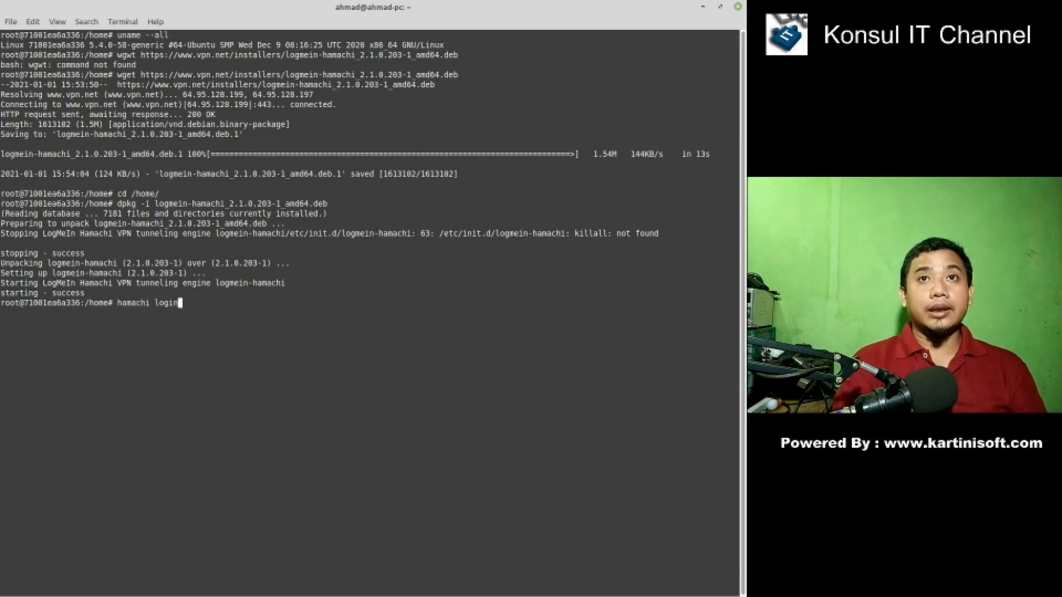
key("Return")
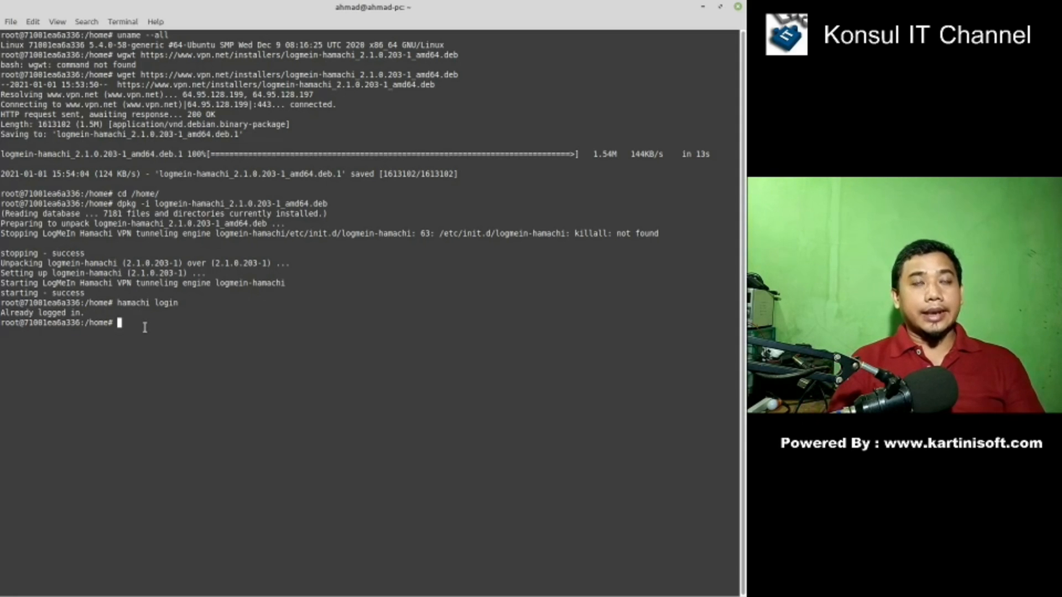
- Show the hamachi -h command list and select the attach command
type("ha")
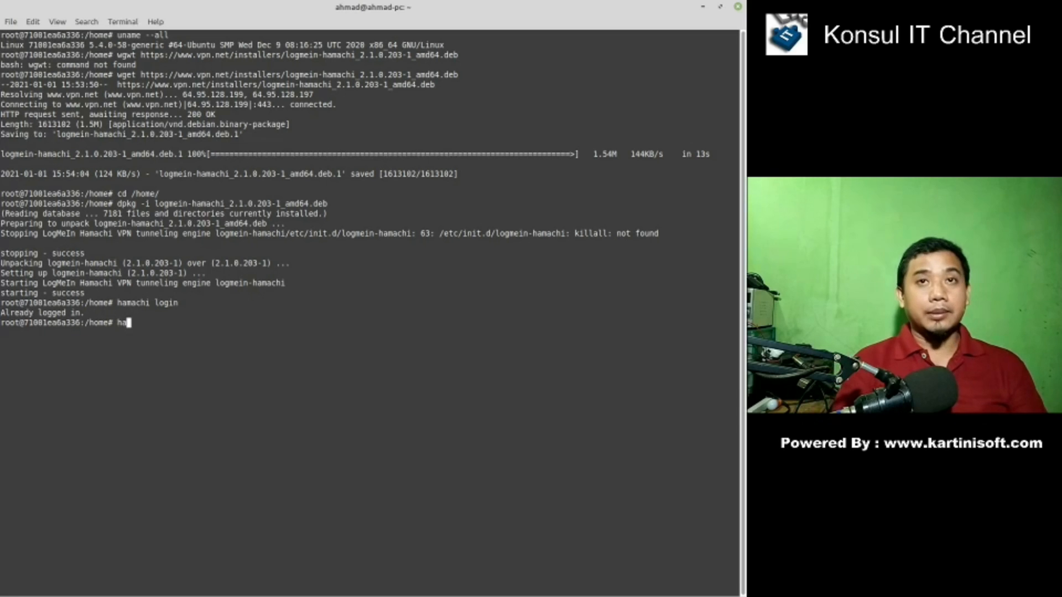
type("machi ")
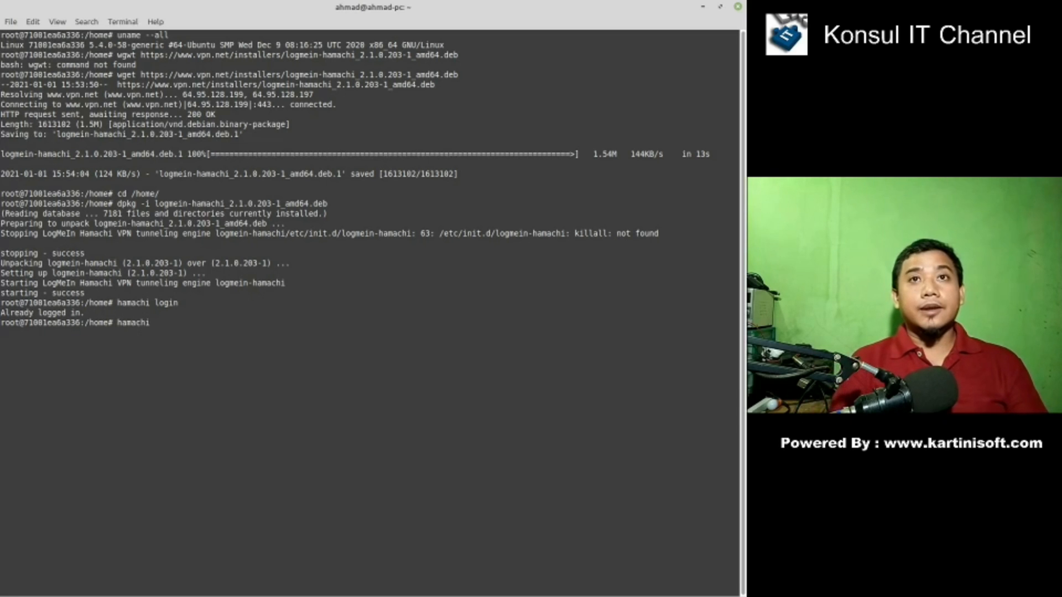
type("-h")
key("Return")
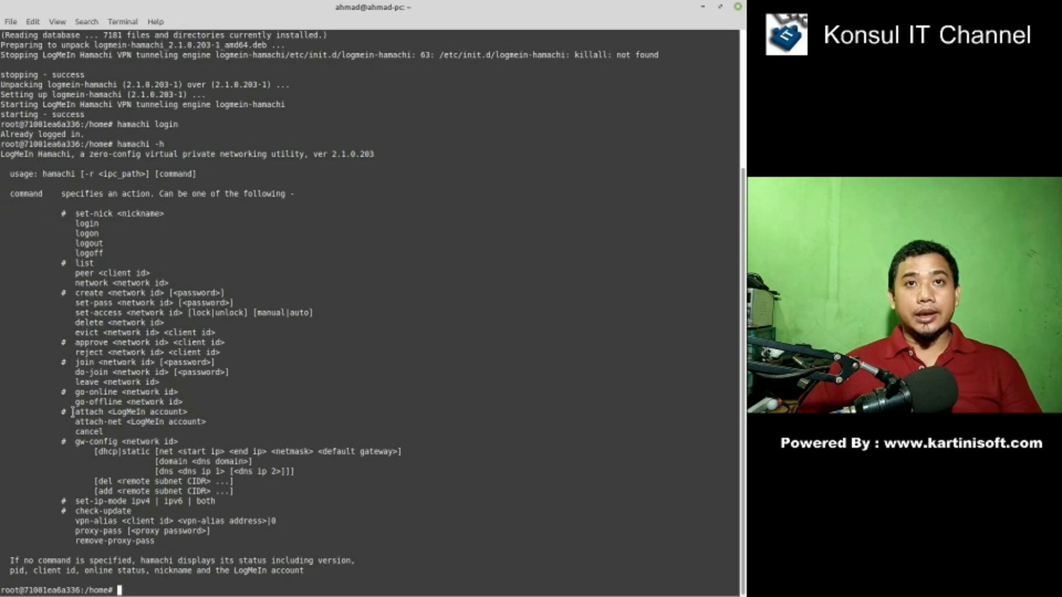
left_click_drag(73, 413, 102, 412)
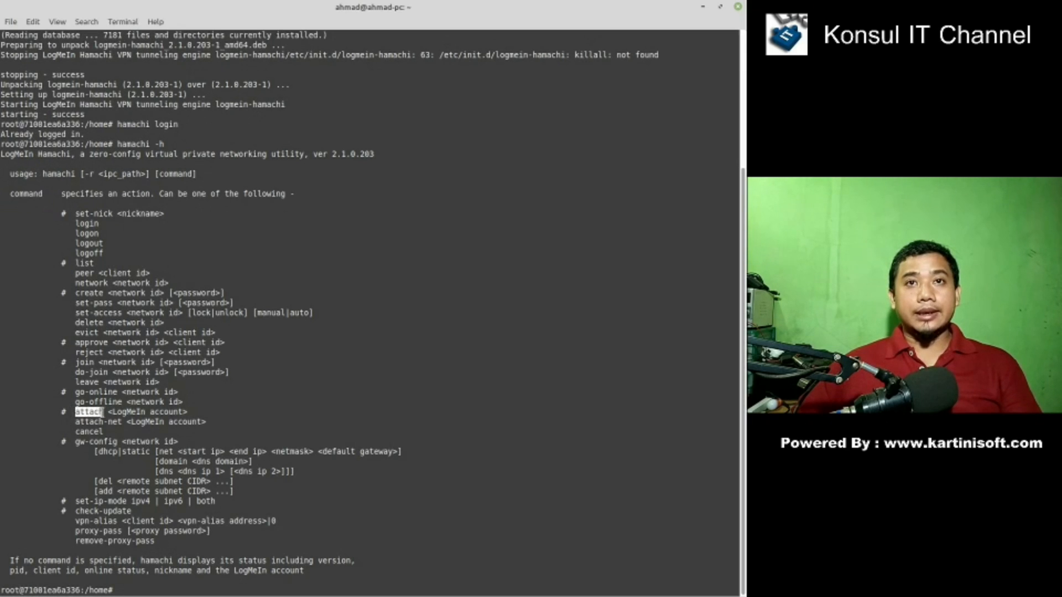
right_click(93, 412)
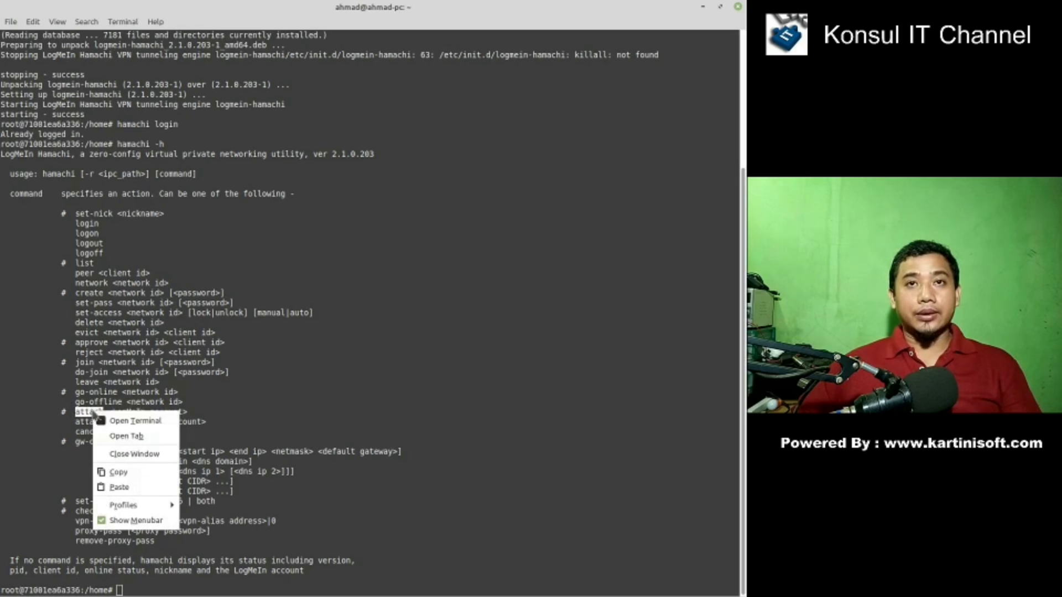
- Run hamachi attach with the LogMeIn account e-mail address, then clear the terminal
left_click(125, 477)
left_click(134, 584)
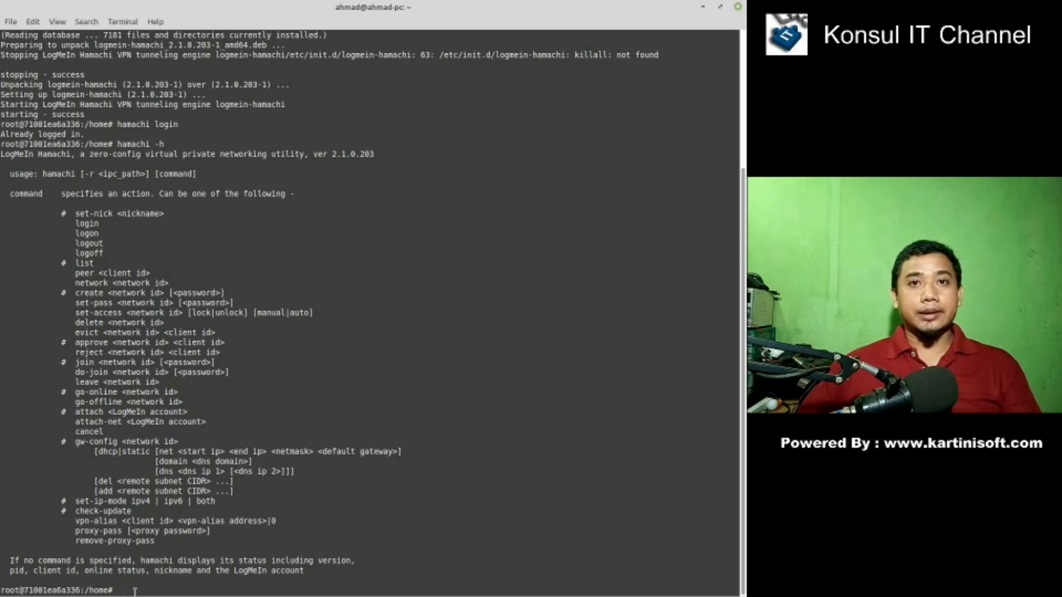
type("hamachi")
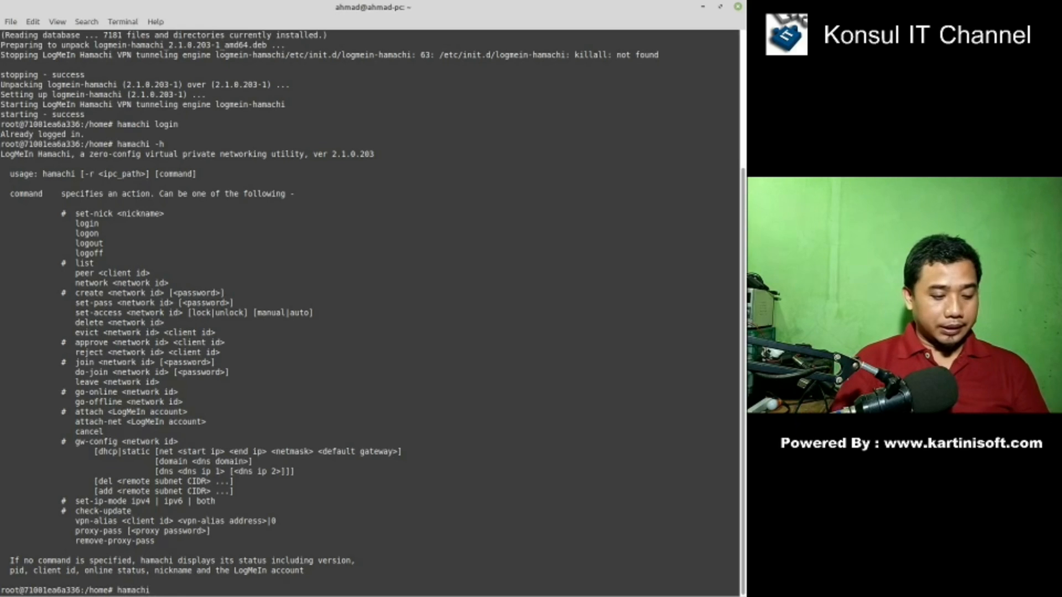
right_click(174, 588)
left_click(207, 548)
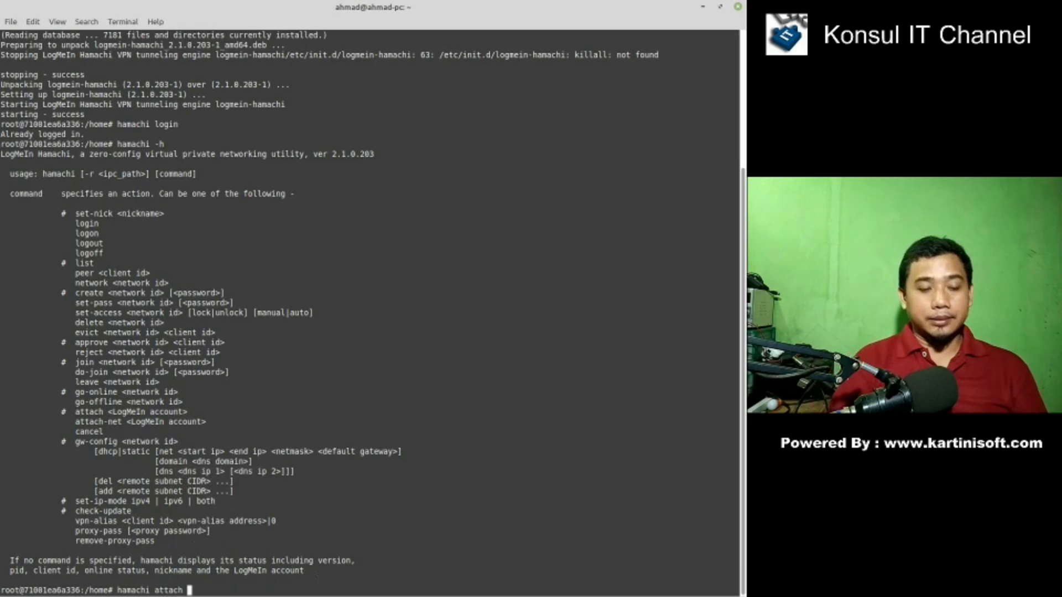
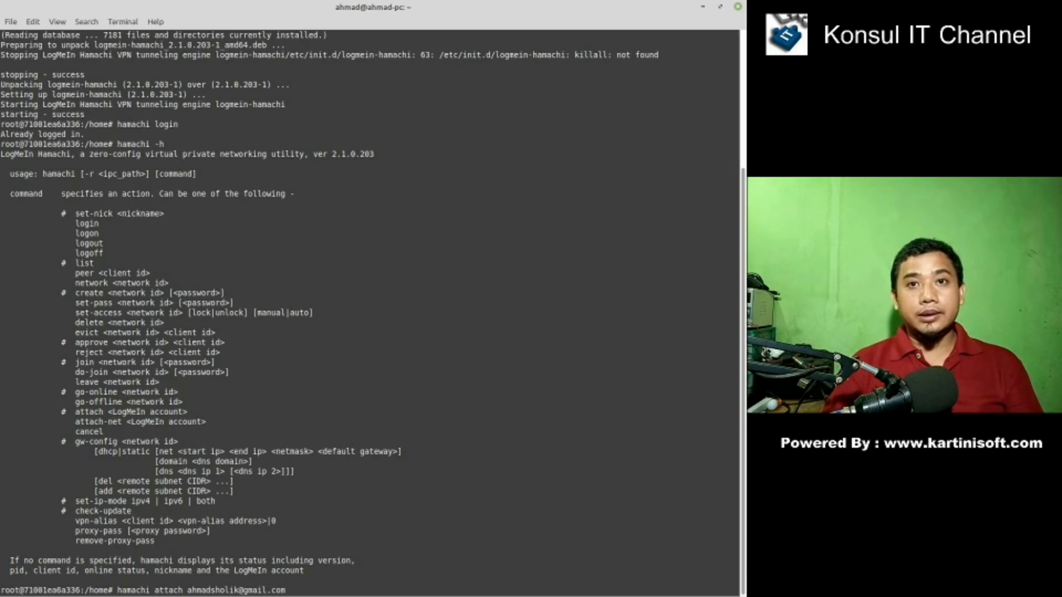
key("Return")
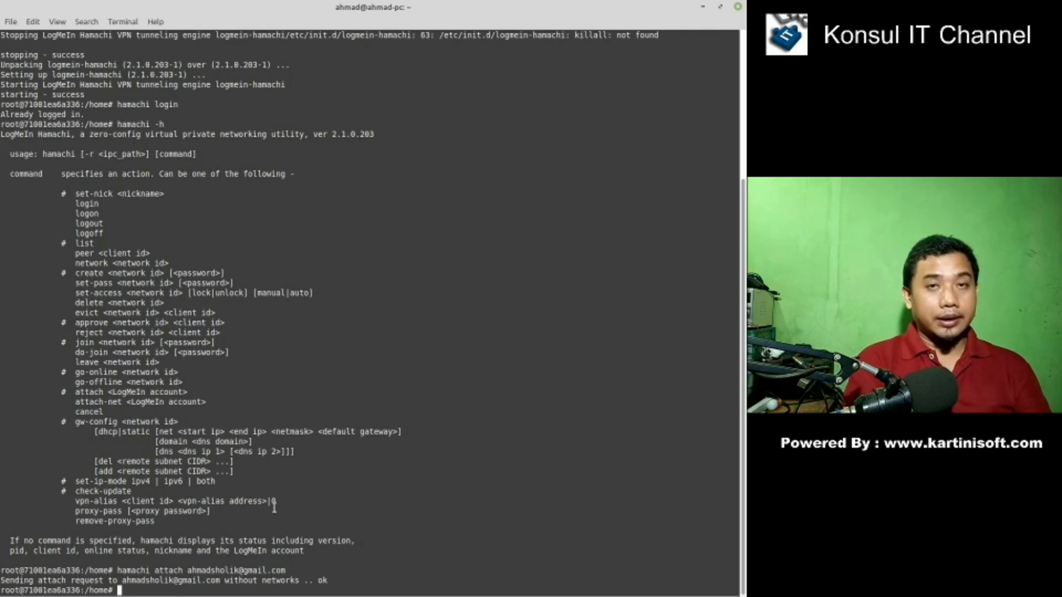
type("clear")
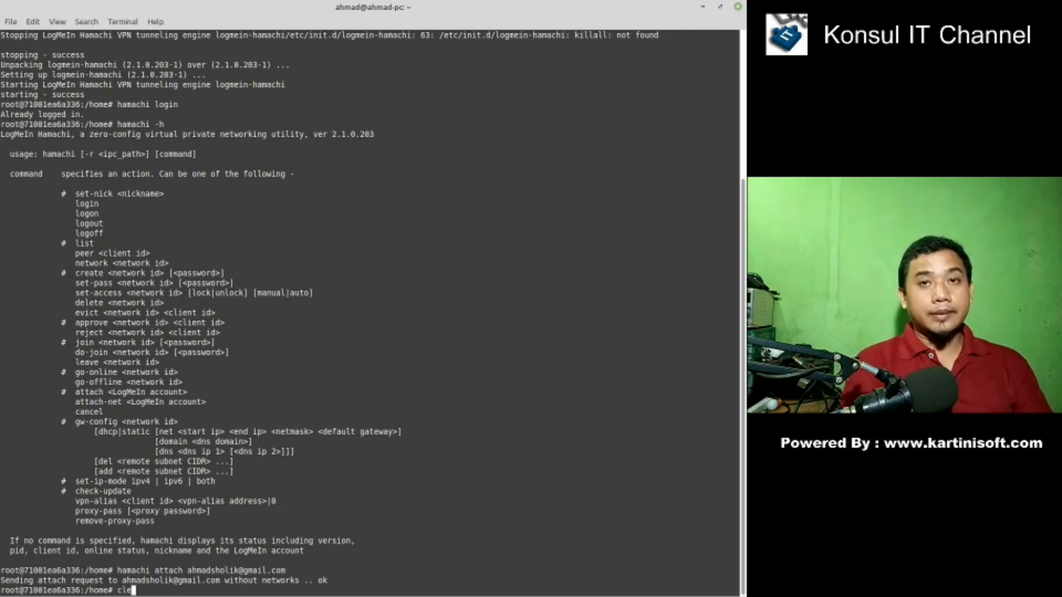
key("Return")
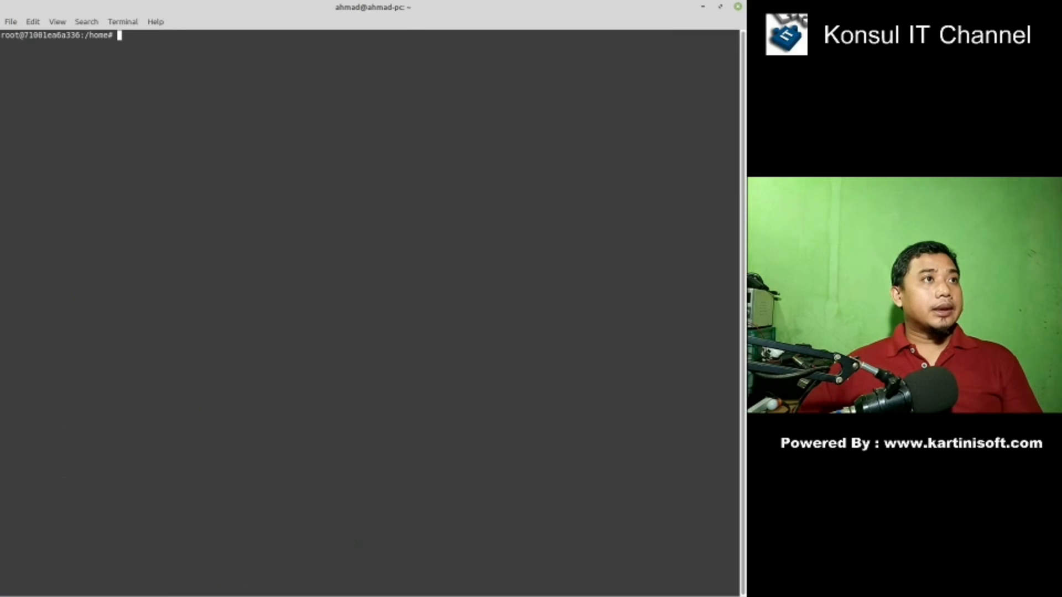
- Switch to Firefox, view the Getting Started, Hamachi for Linux and LogMeIn tabs, then go Back
key("alt+Tab")
left_click(441, 27)
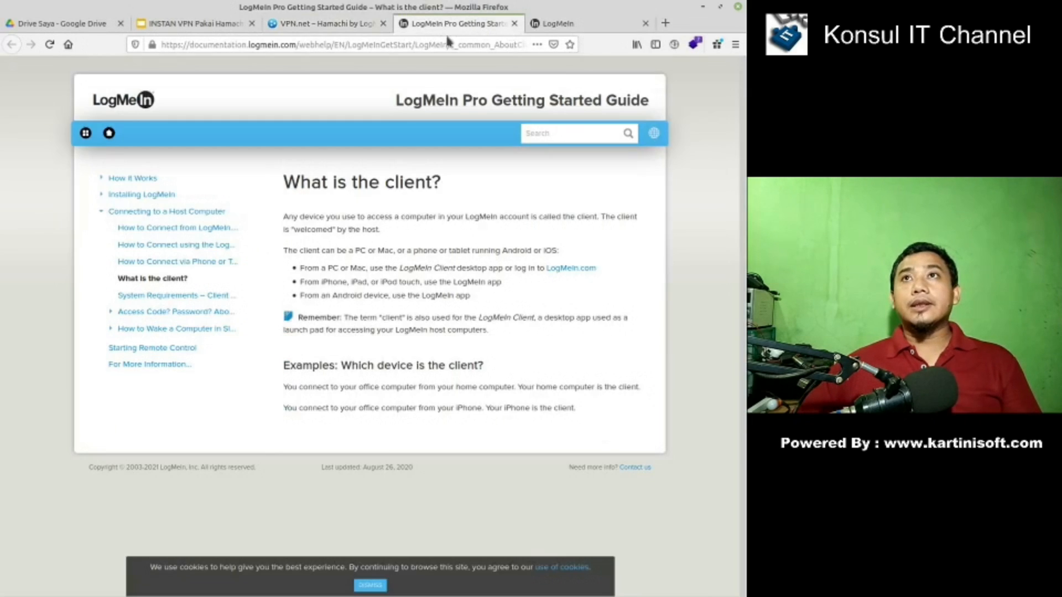
left_click(345, 28)
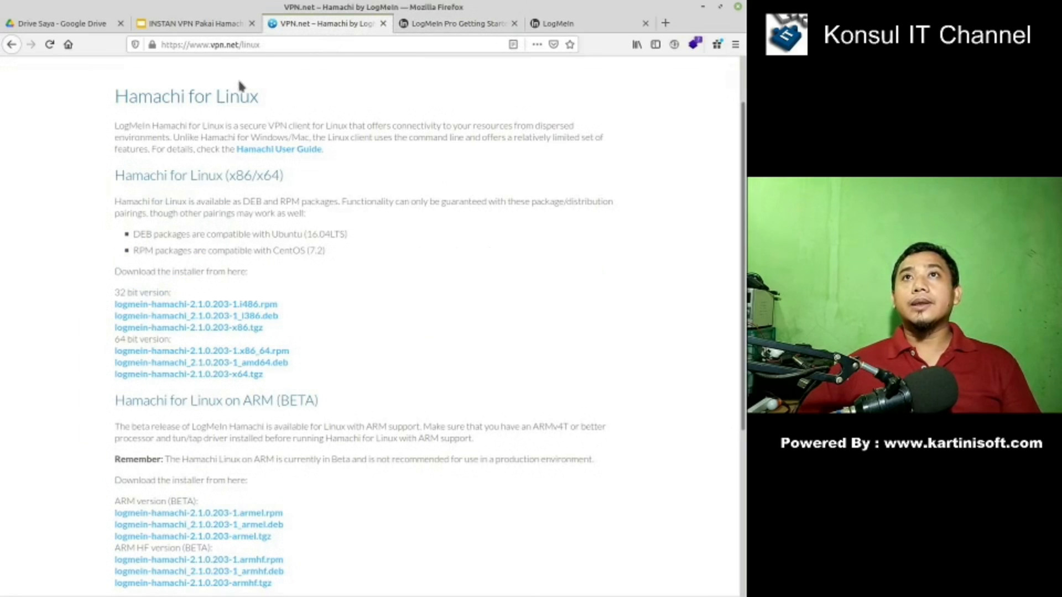
left_click(559, 24)
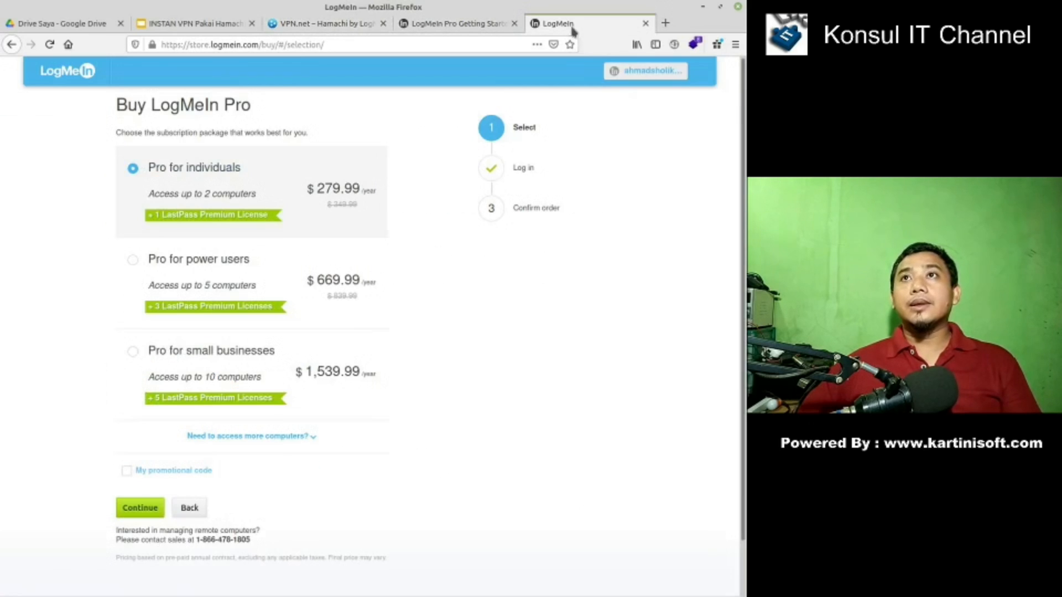
left_click(13, 44)
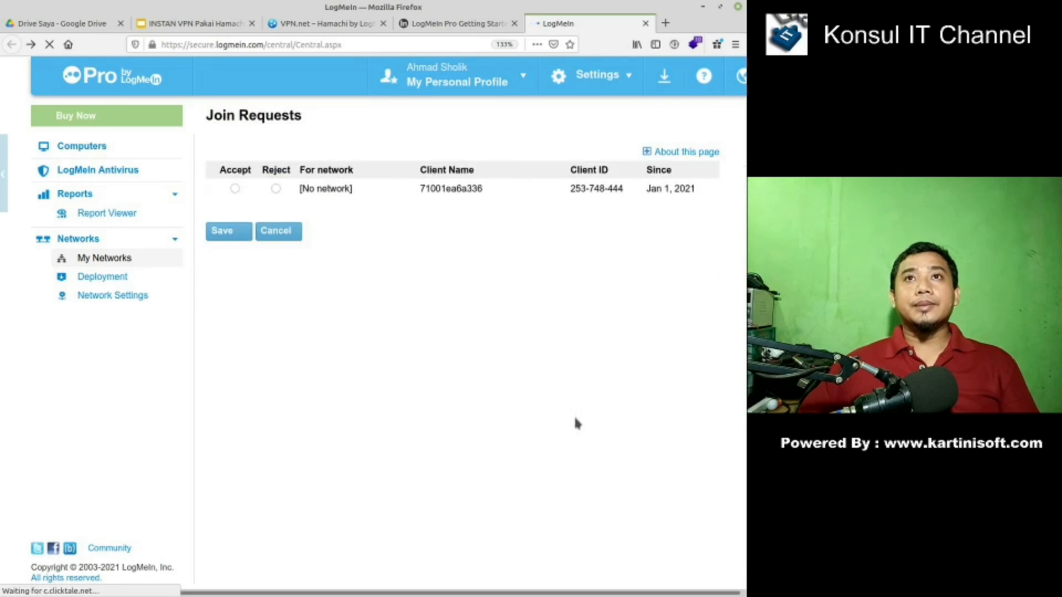
- Accept and save the join request from client 71001ea6a336, then return to the networks list
left_click(235, 189)
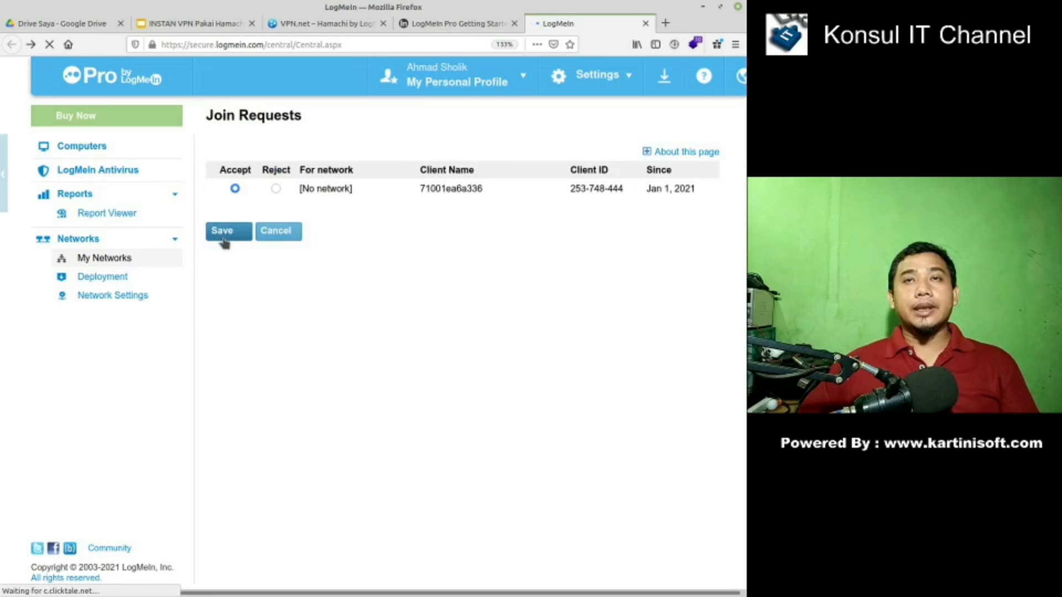
left_click(224, 240)
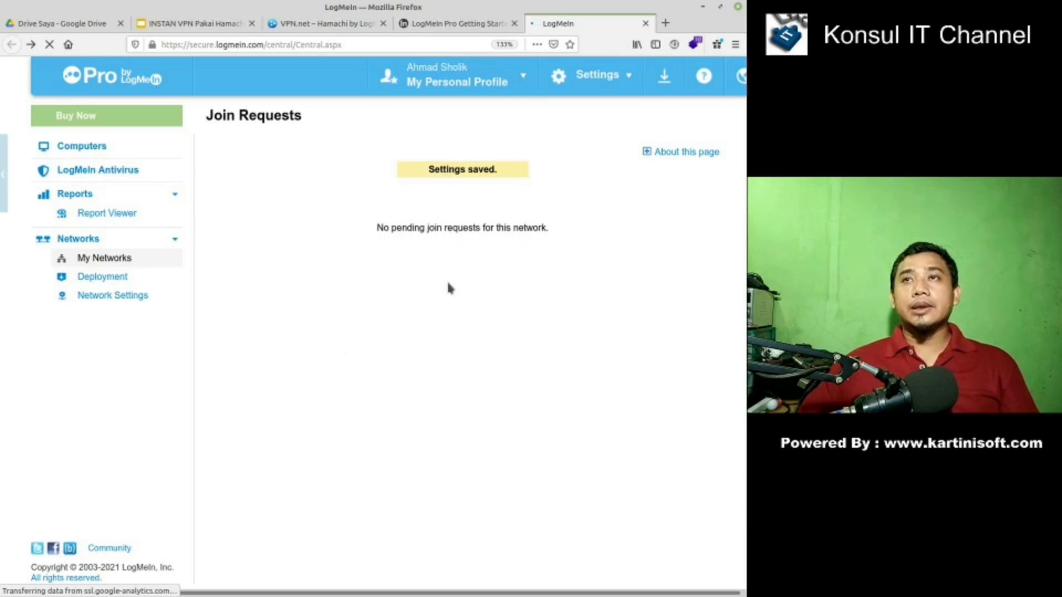
left_click(102, 260)
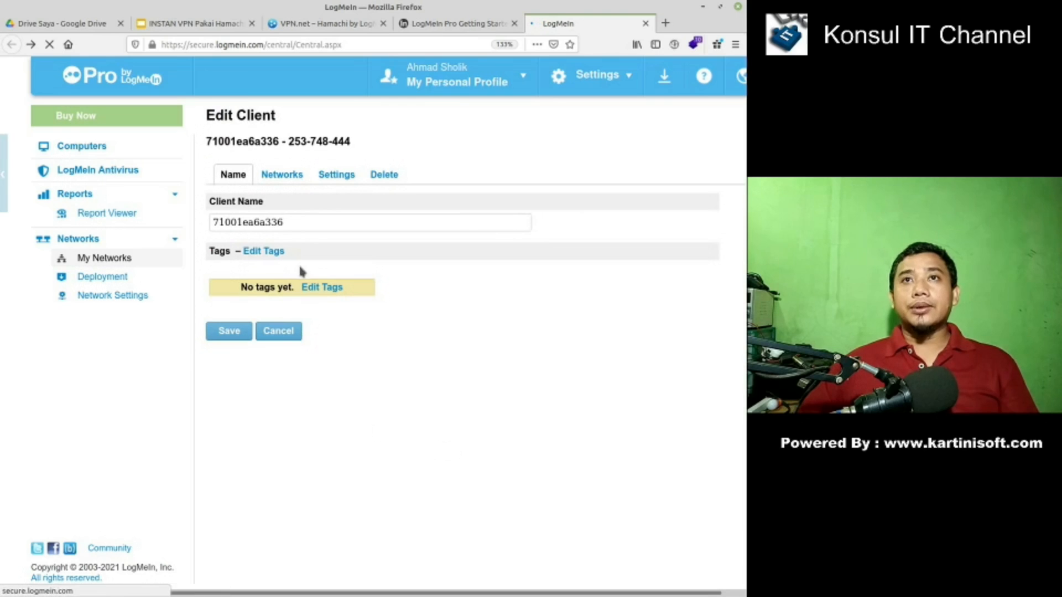
- Tick TestNetwork on client 71001ea6a336's Networks tab, save it, and reload the networks page
left_click(288, 178)
left_click(216, 236)
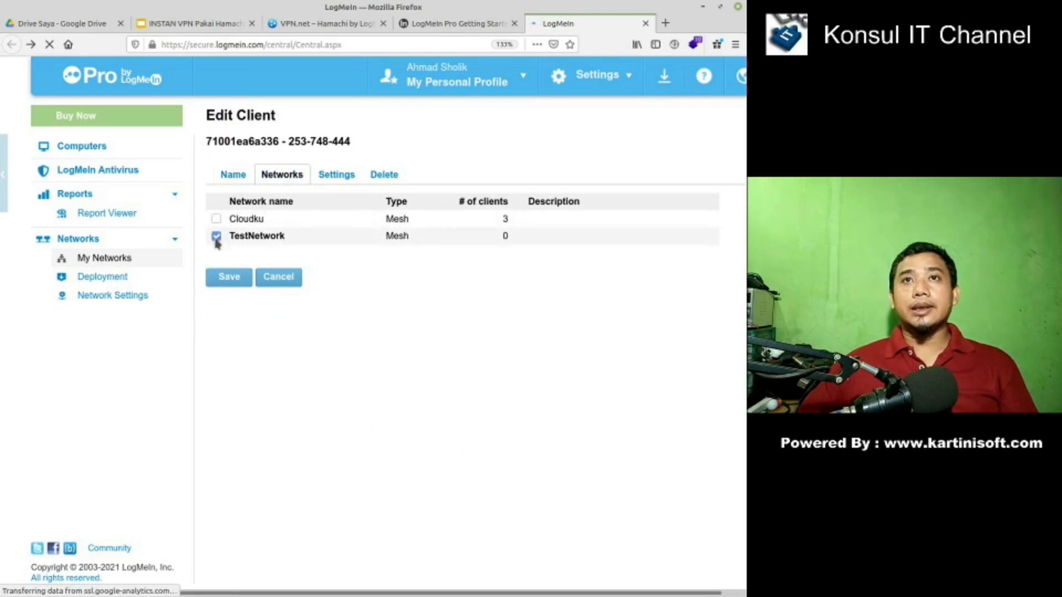
left_click(226, 282)
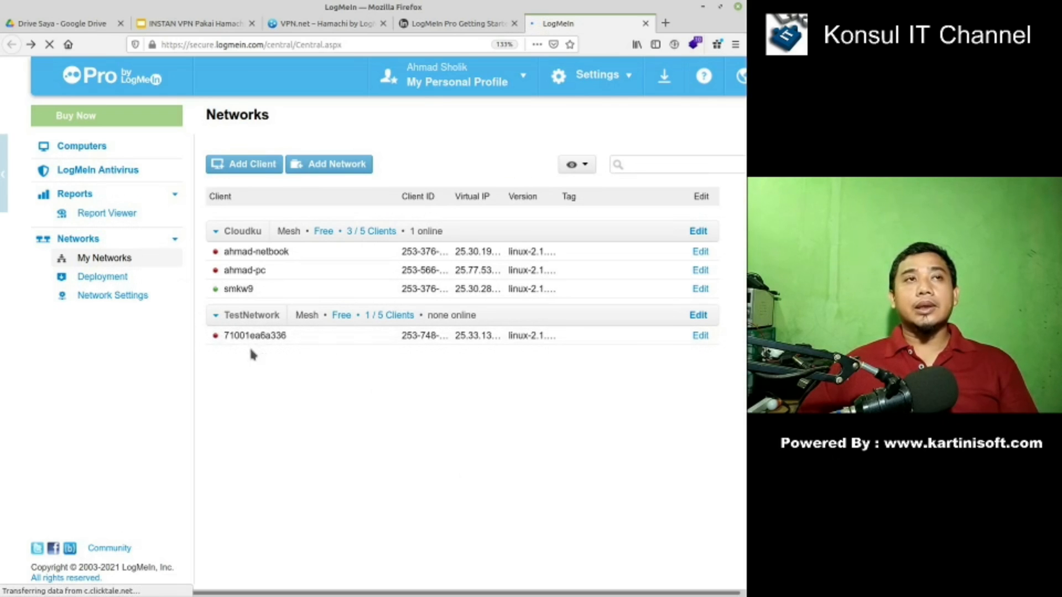
left_click(48, 48)
left_click(48, 47)
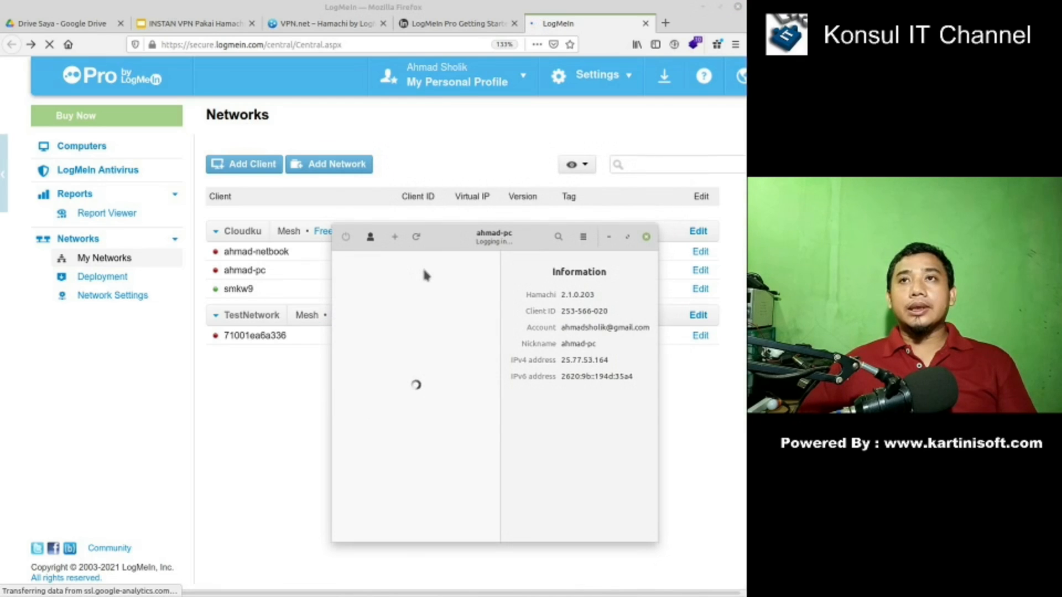
- Start the 64-bit Hamachi .deb download on VPN.net, cancel it, and open a new tab
left_click(326, 24)
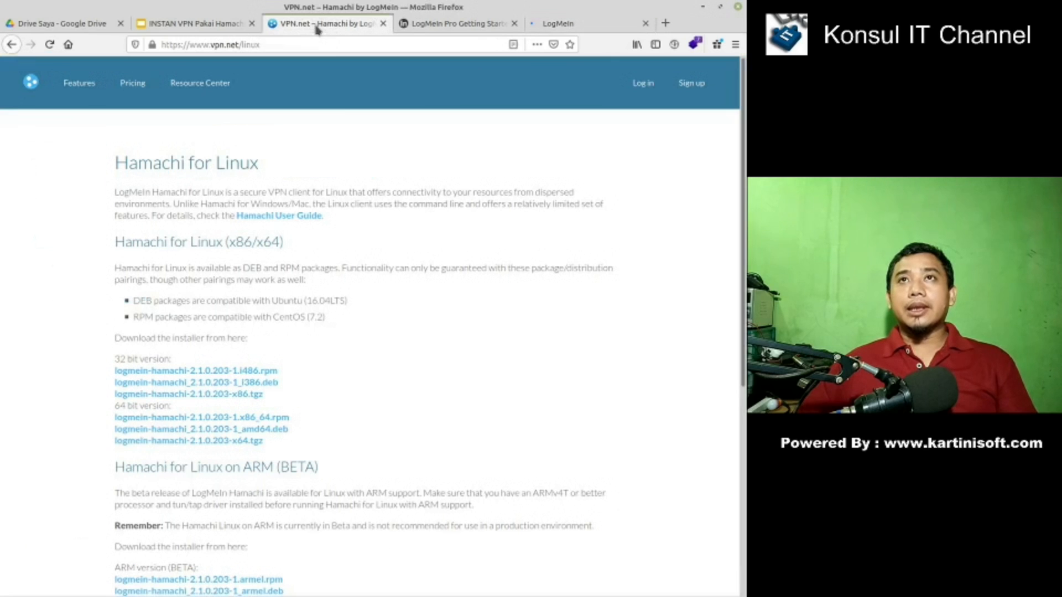
left_click(205, 436)
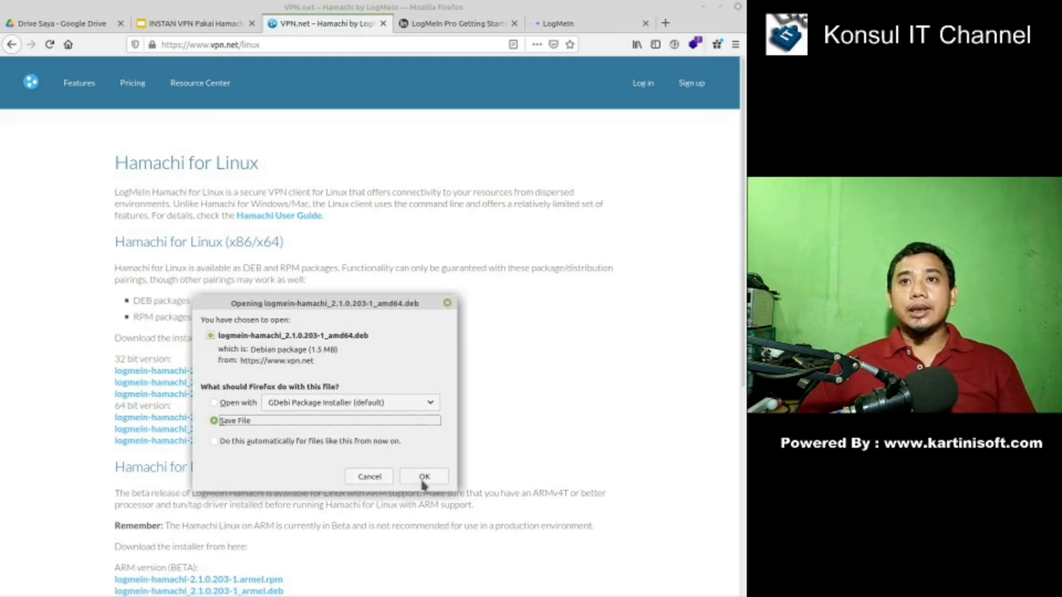
left_click(385, 477)
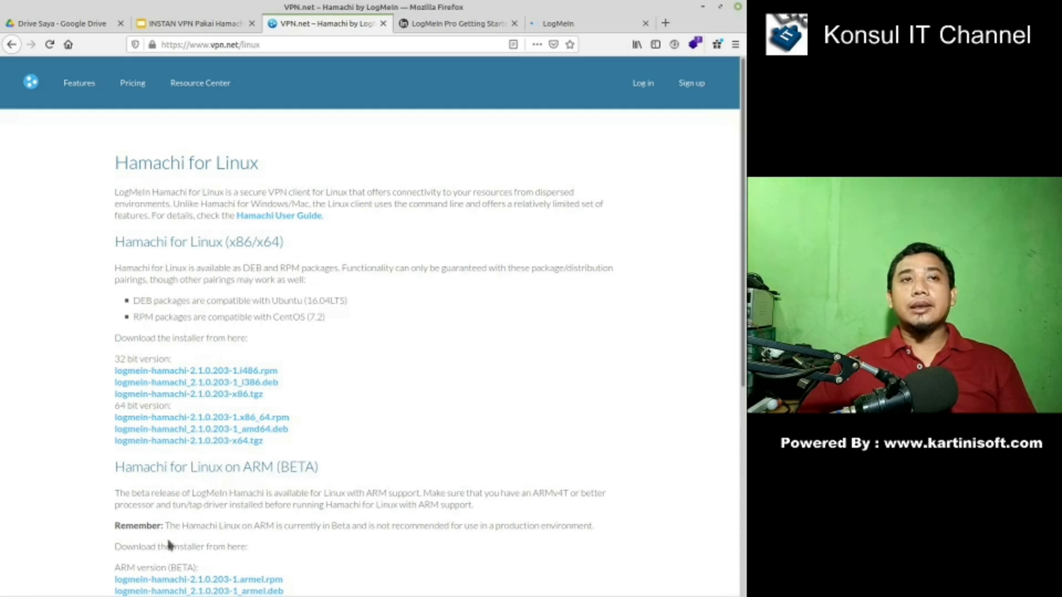
left_click(665, 23)
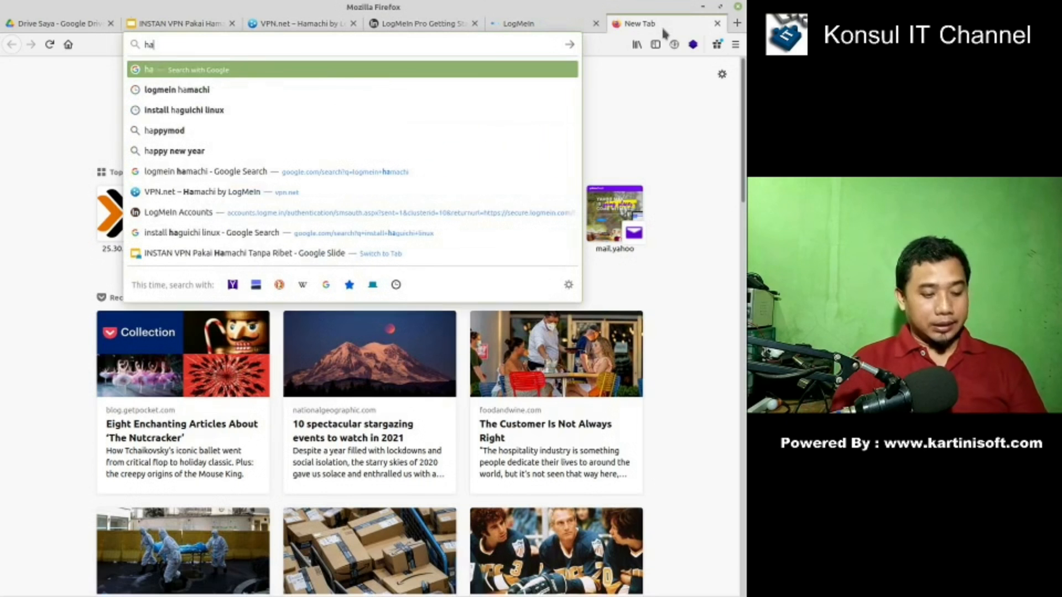
- Search the web for haguchi and open haguichi.net's Download page
type("guchi")
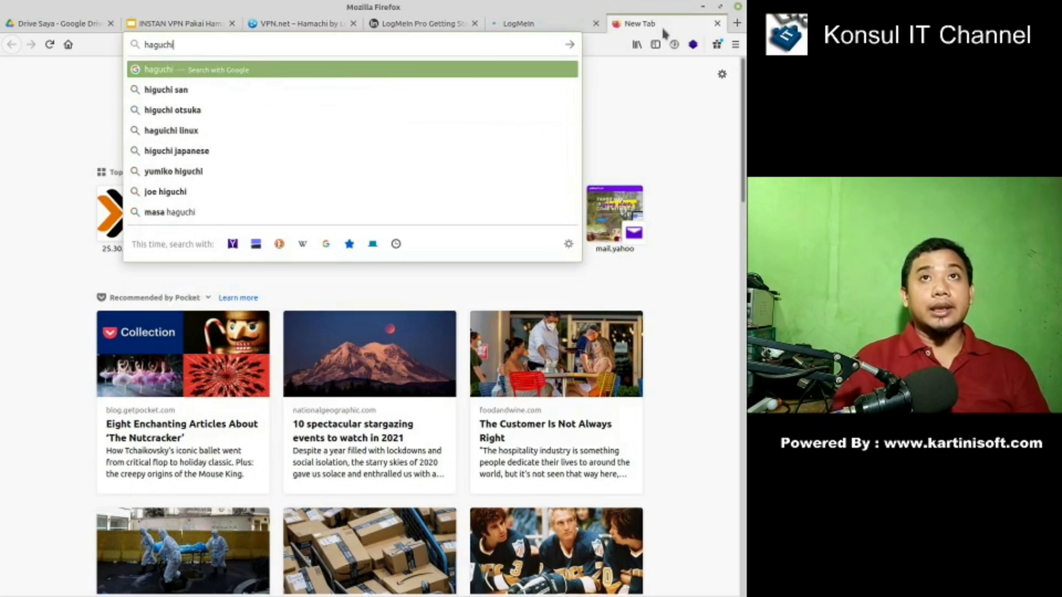
key("Return")
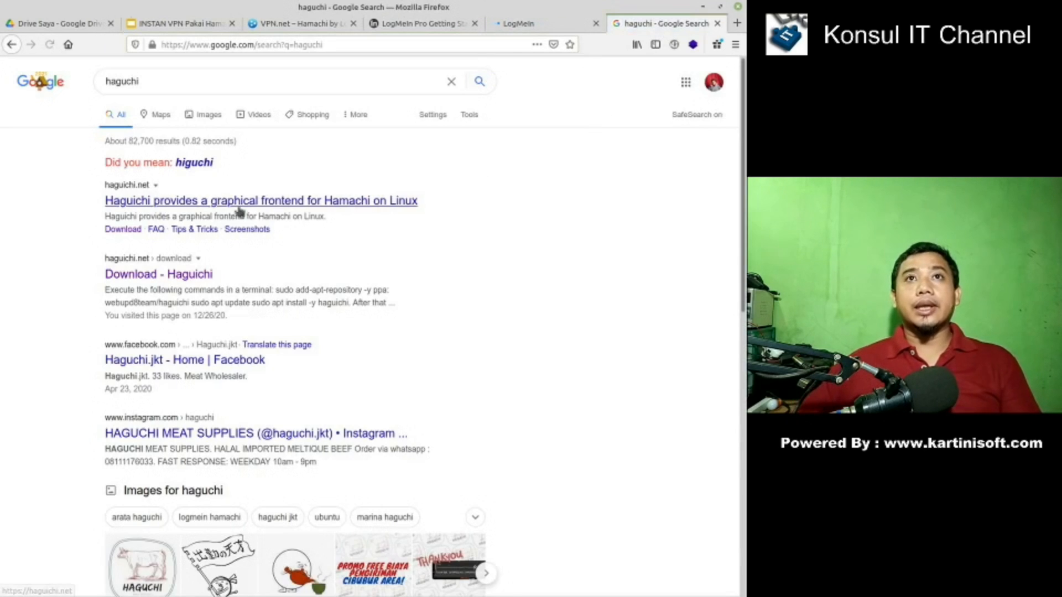
left_click(153, 201)
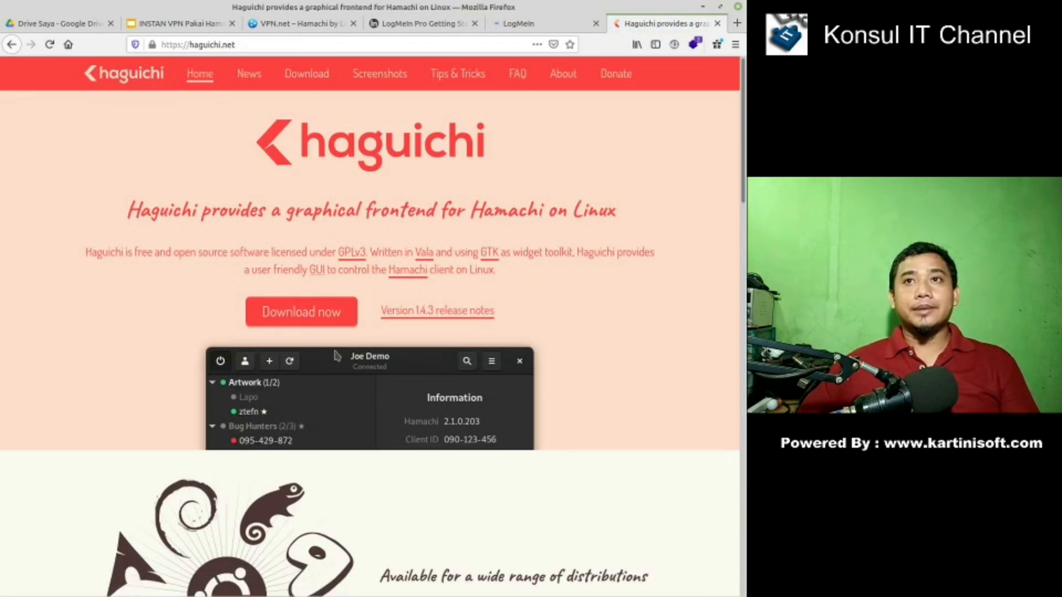
scroll(333, 330, "down", 5)
scroll(335, 337, "down", 7)
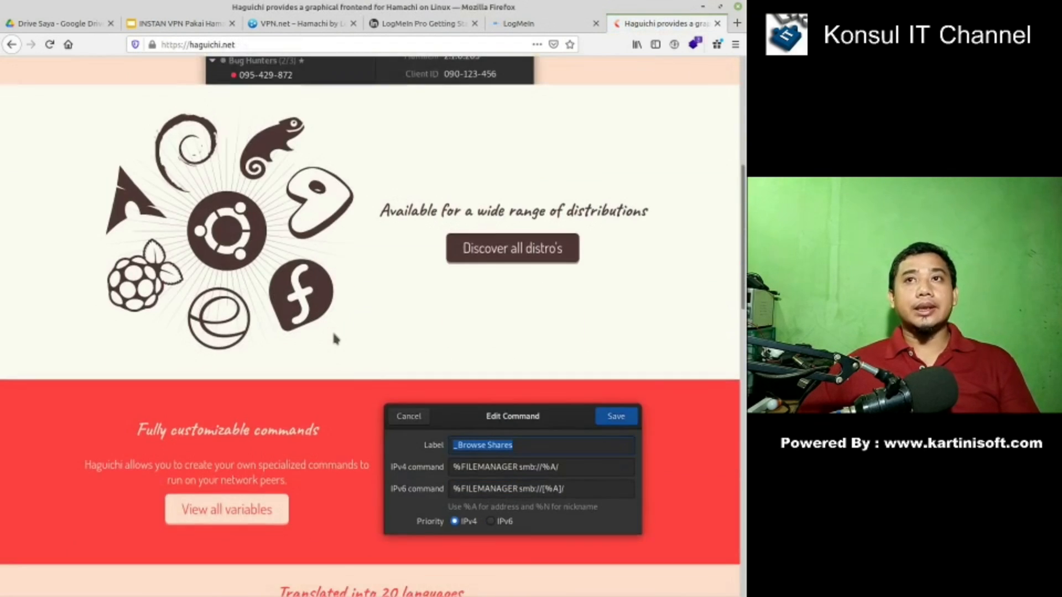
scroll(334, 338, "up", 8)
scroll(337, 347, "up", 3)
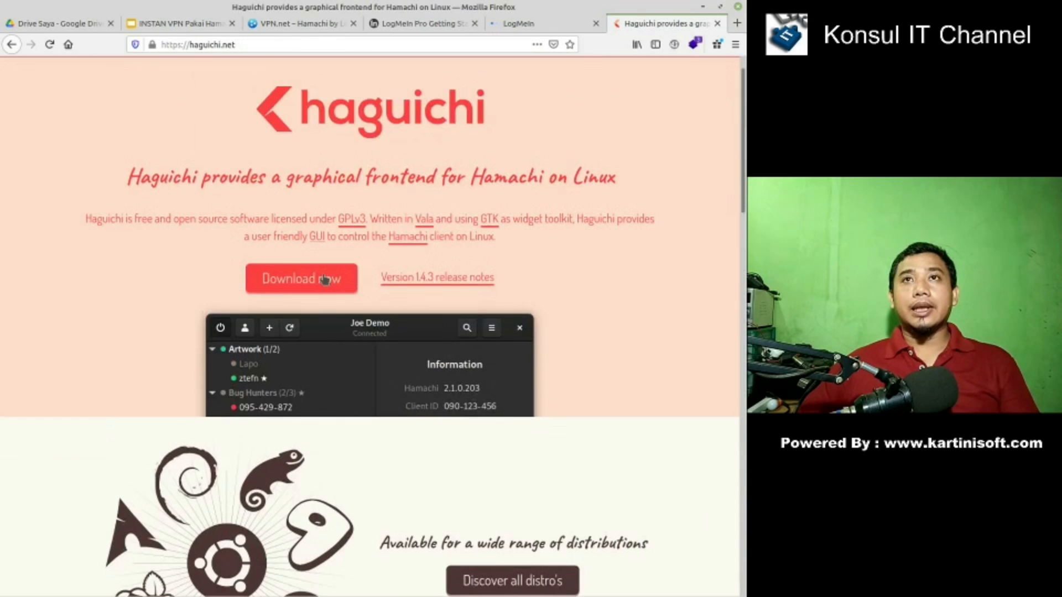
left_click(323, 297)
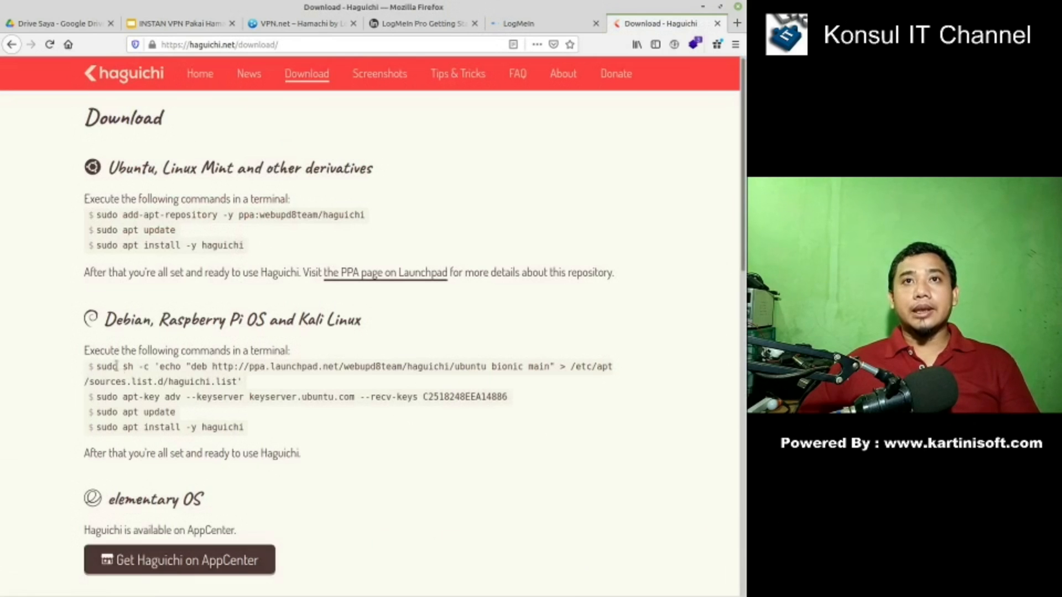
- Select all three Ubuntu install commands on the Download page
left_click_drag(244, 245, 116, 214)
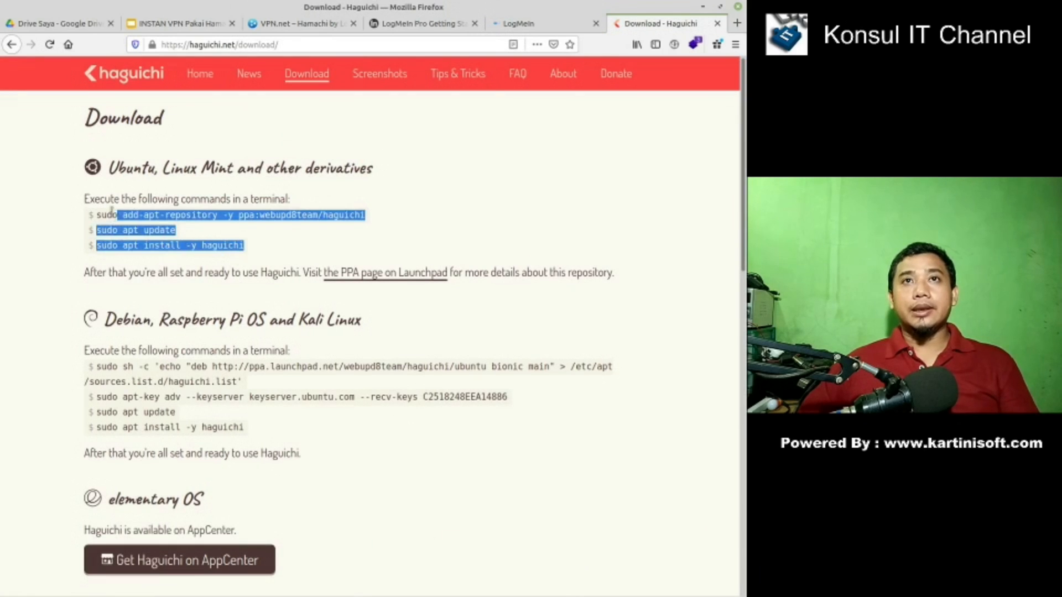
left_click(248, 247)
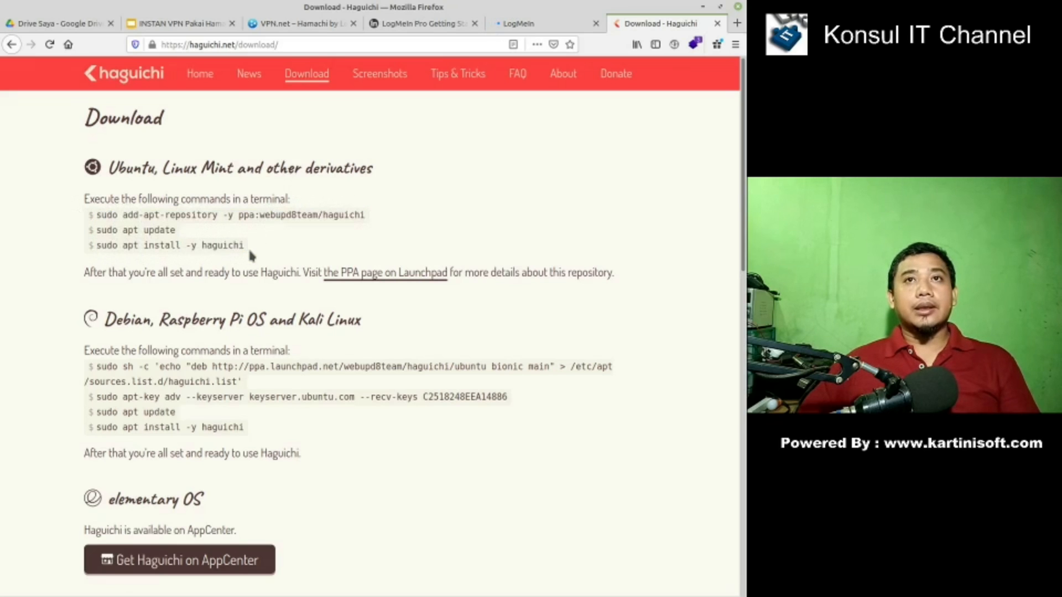
left_click_drag(248, 247, 86, 198)
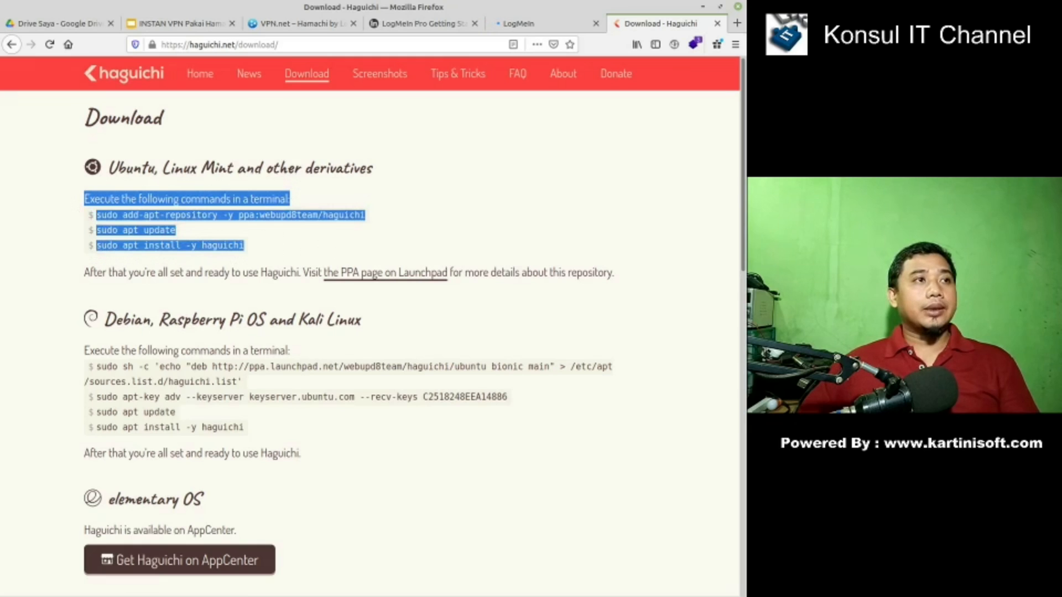
- Bring the Haguichi window to the front and move it up and right
key("ctrl+alt+t")
key("alt+Tab")
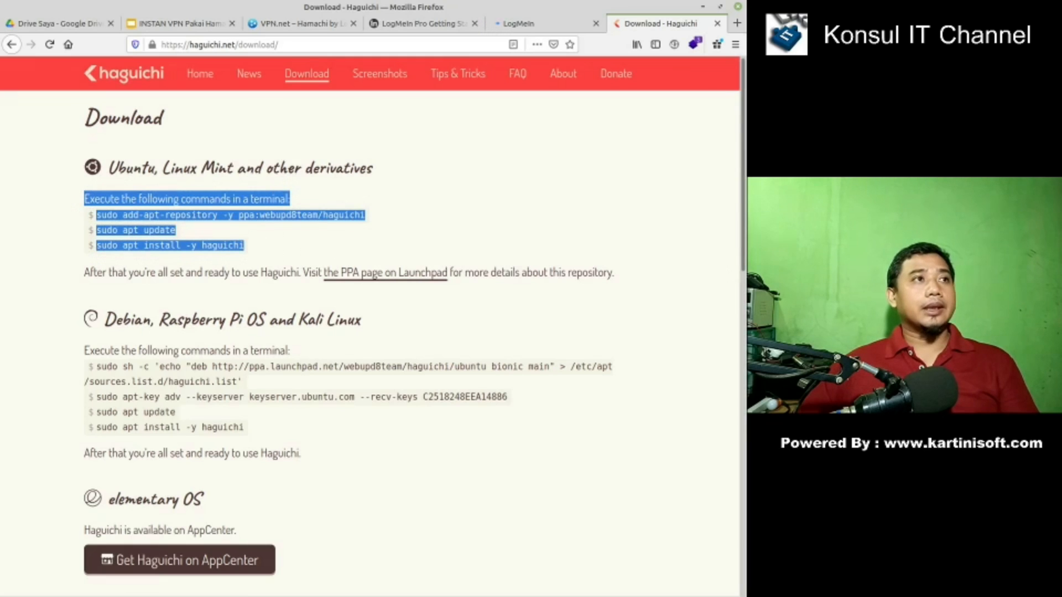
key("alt+Tab")
left_click_drag(485, 242, 512, 194)
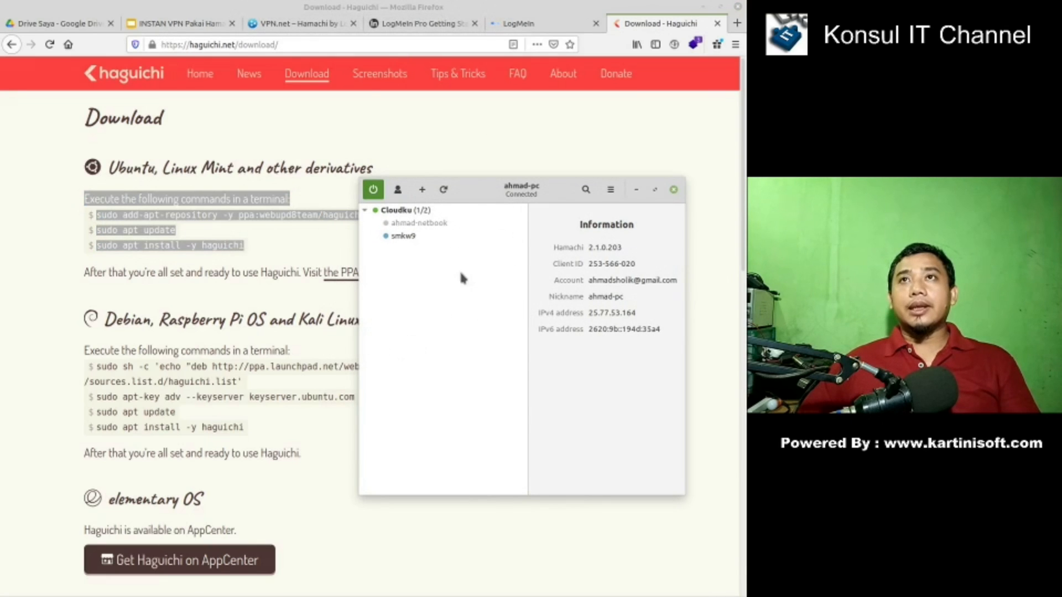
- Nudge the Haguichi window to review Cloudku, then return to the VPN.net Hamachi for Linux tab
left_click_drag(474, 179, 504, 193)
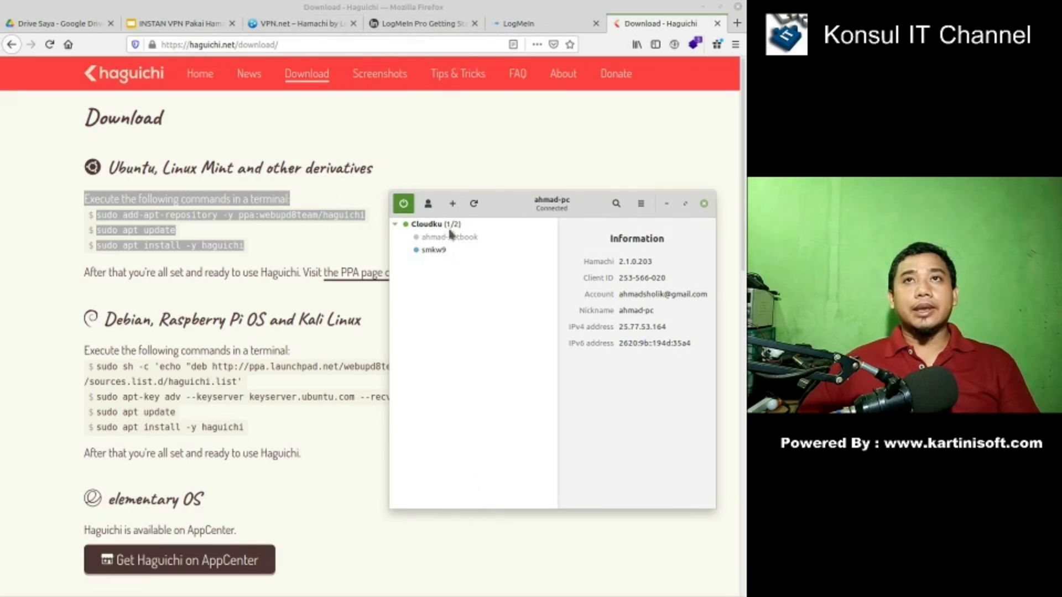
left_click(306, 25)
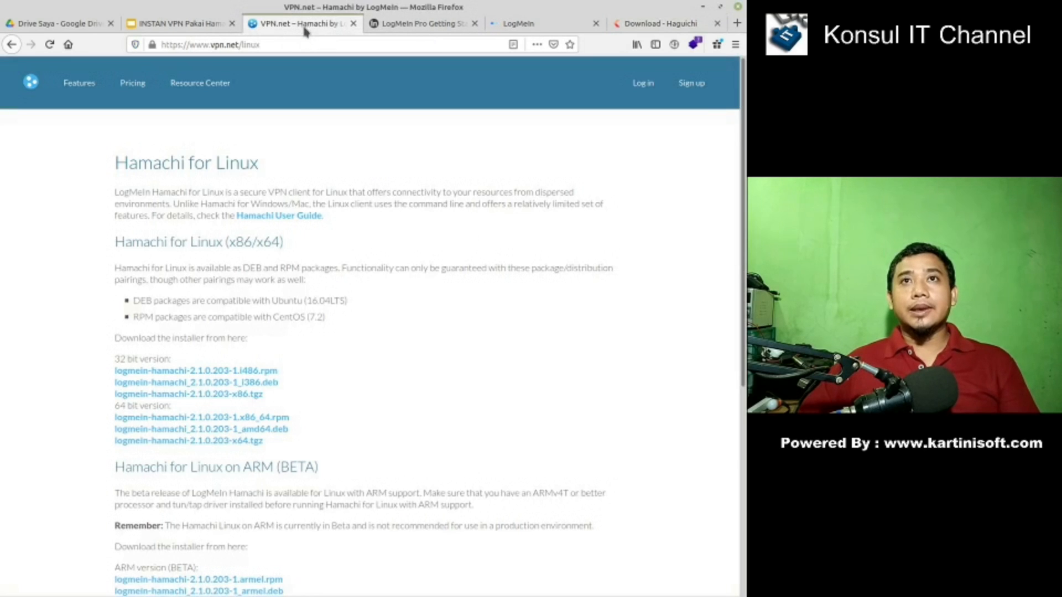
- Switch to the LogMeIn Central tab and reload the My Networks page
left_click(421, 26)
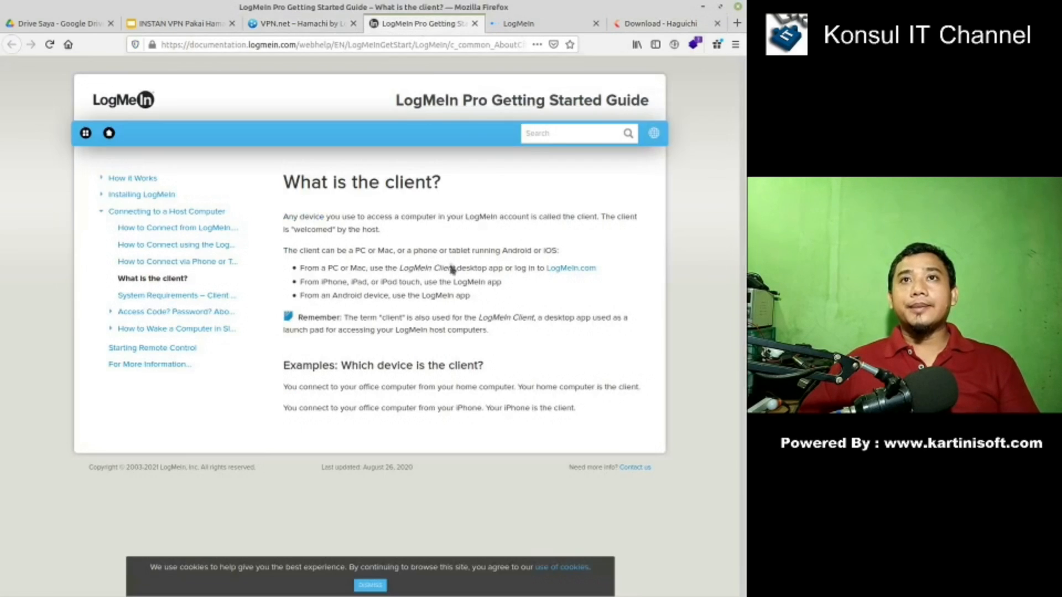
left_click(531, 25)
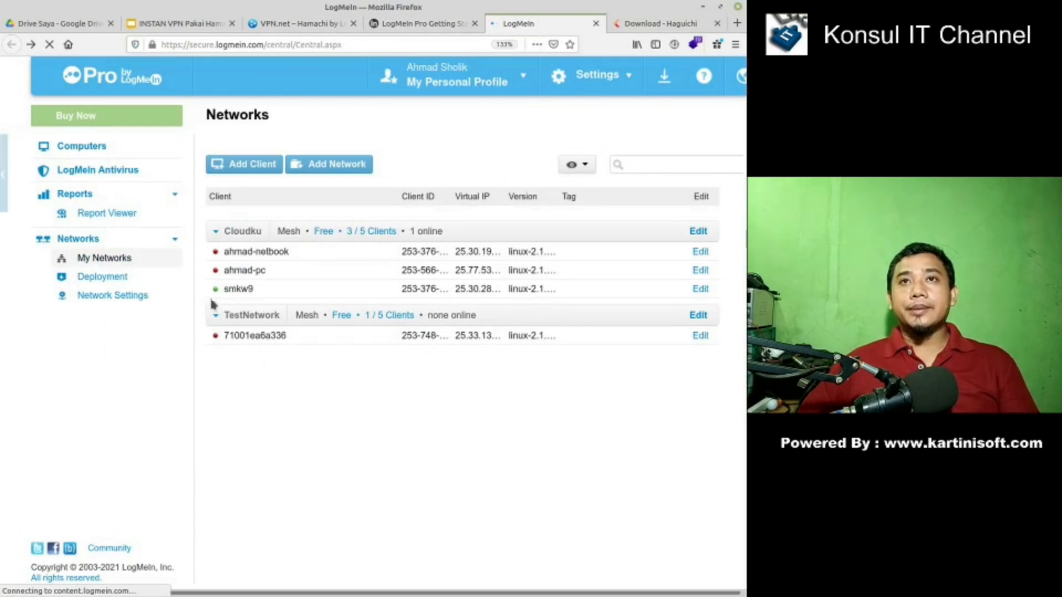
left_click(50, 45)
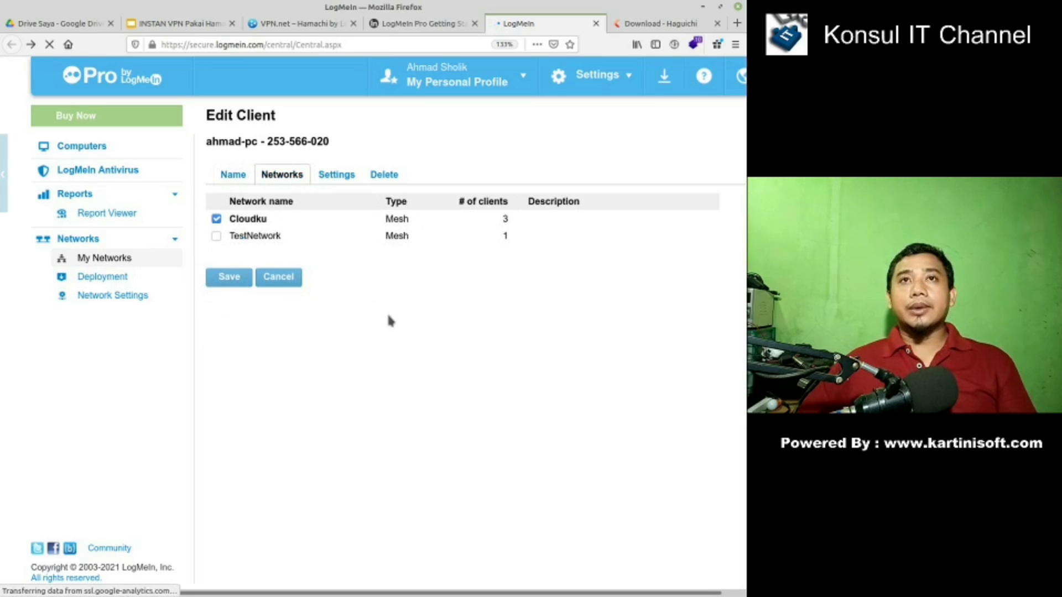
- Add the PC client to TestNetwork alongside Cloudku and save, then view the TestNetwork peer in Haguichi
left_click(217, 237)
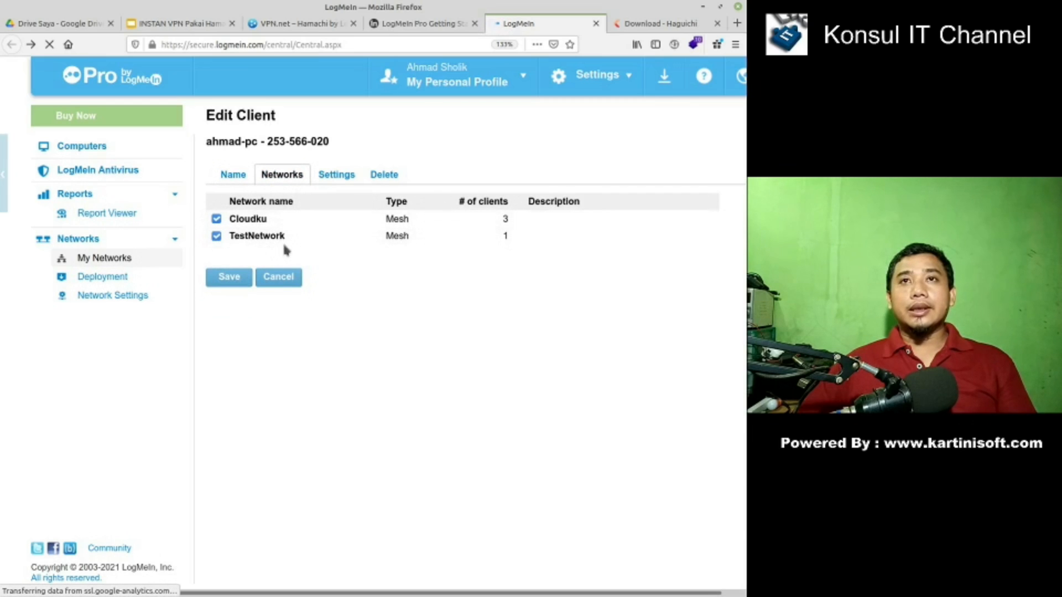
left_click(237, 281)
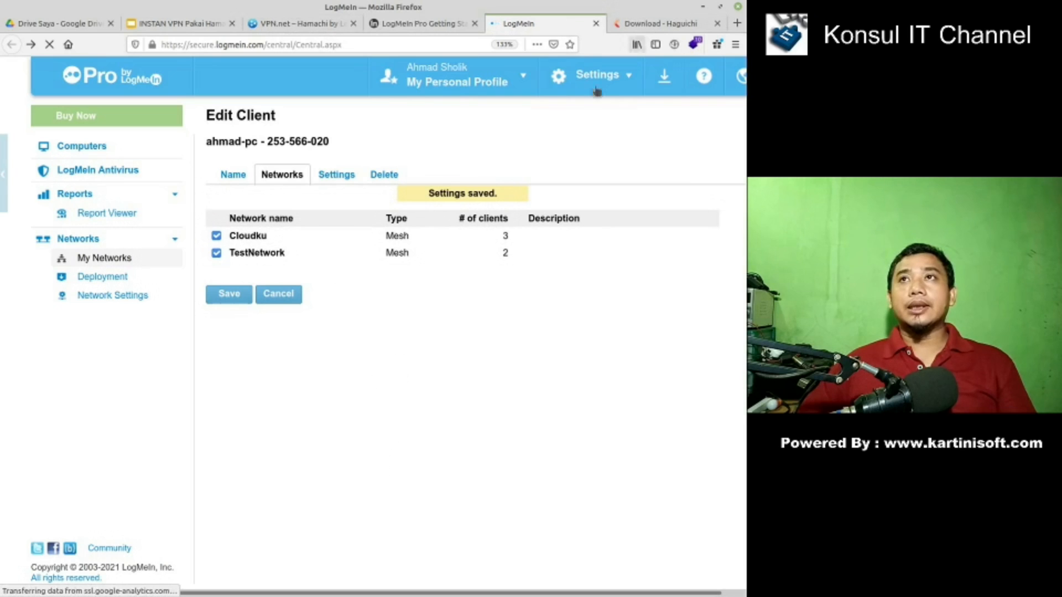
key("alt+Tab")
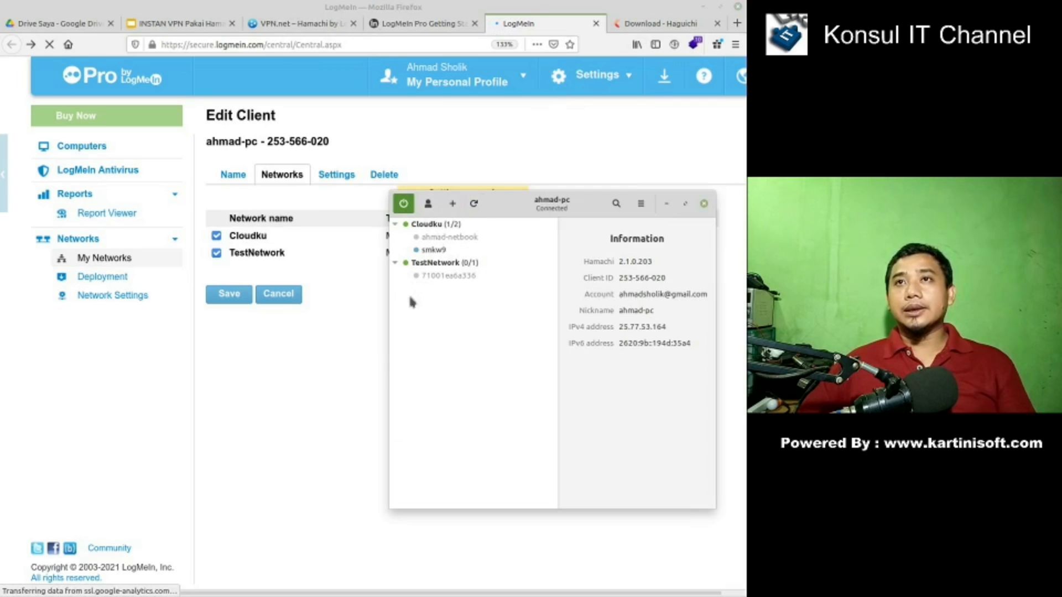
left_click(442, 277)
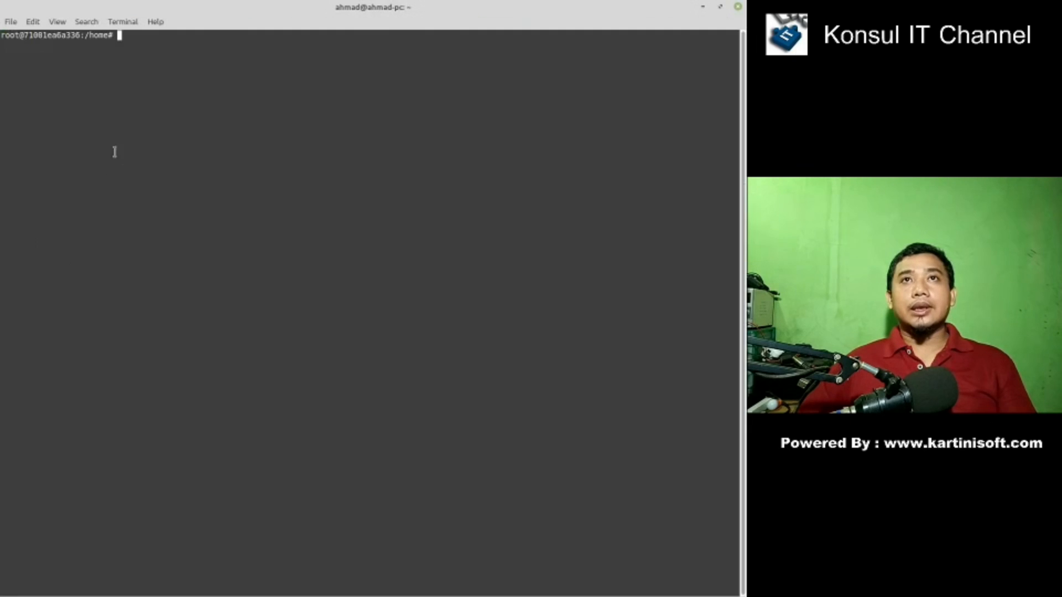
- Run ping google.com in the terminal and stop it with Ctrl+C to see statistics
type("ping")
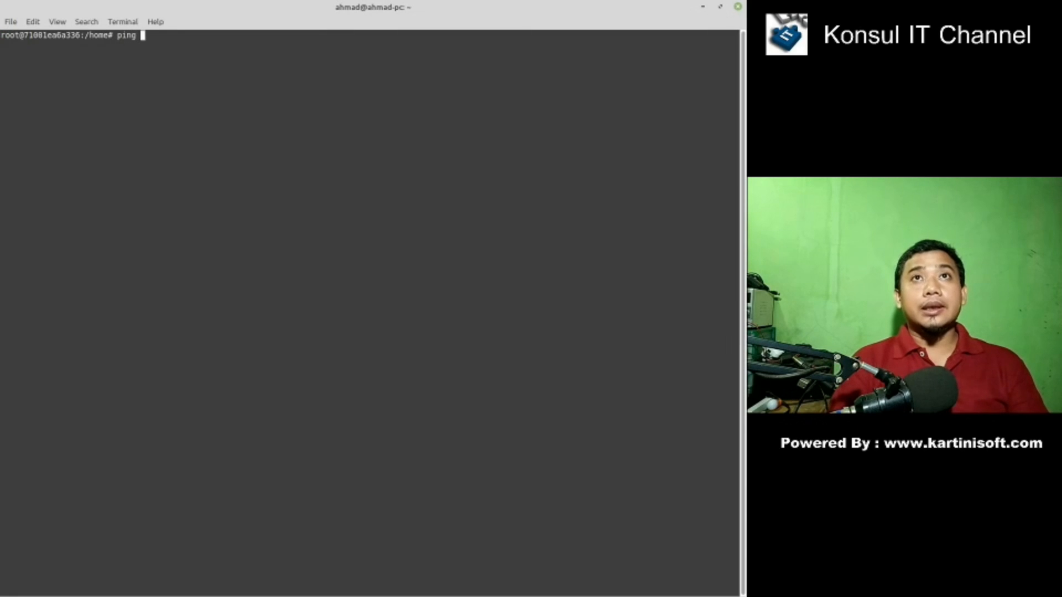
type(" googlw")
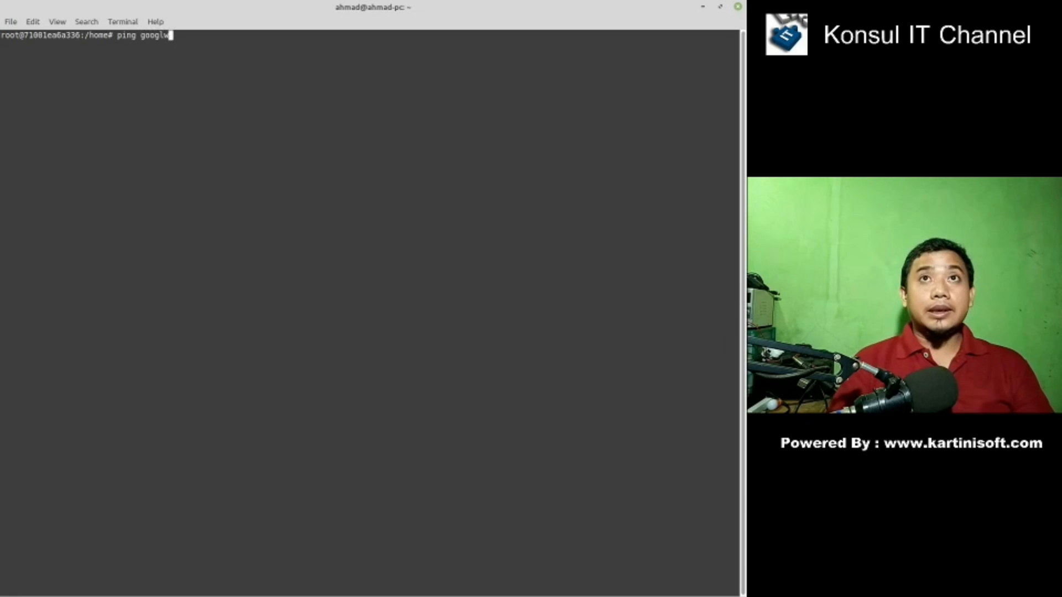
type(".com")
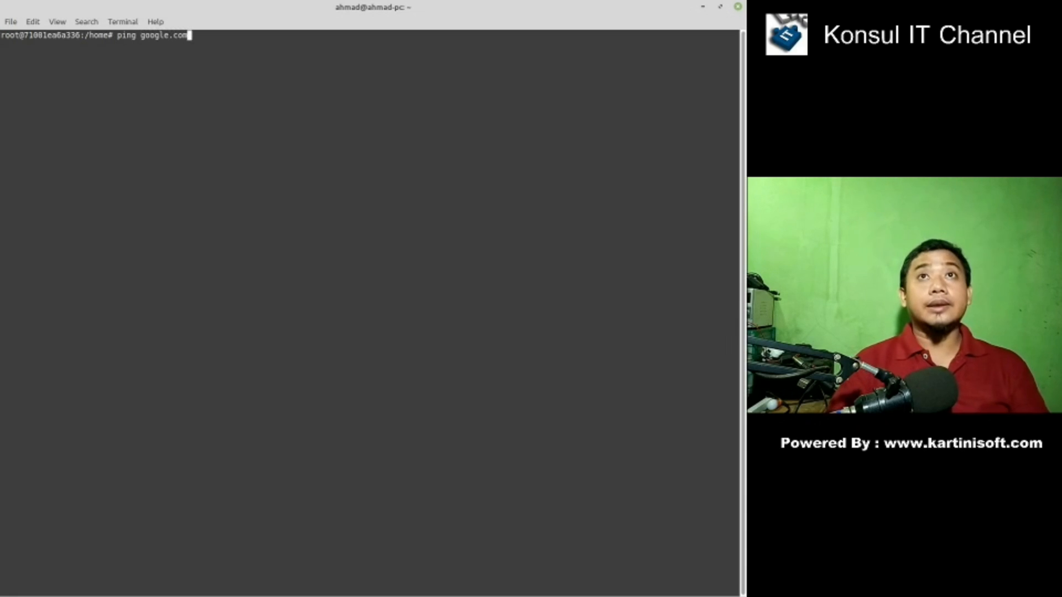
key("Return")
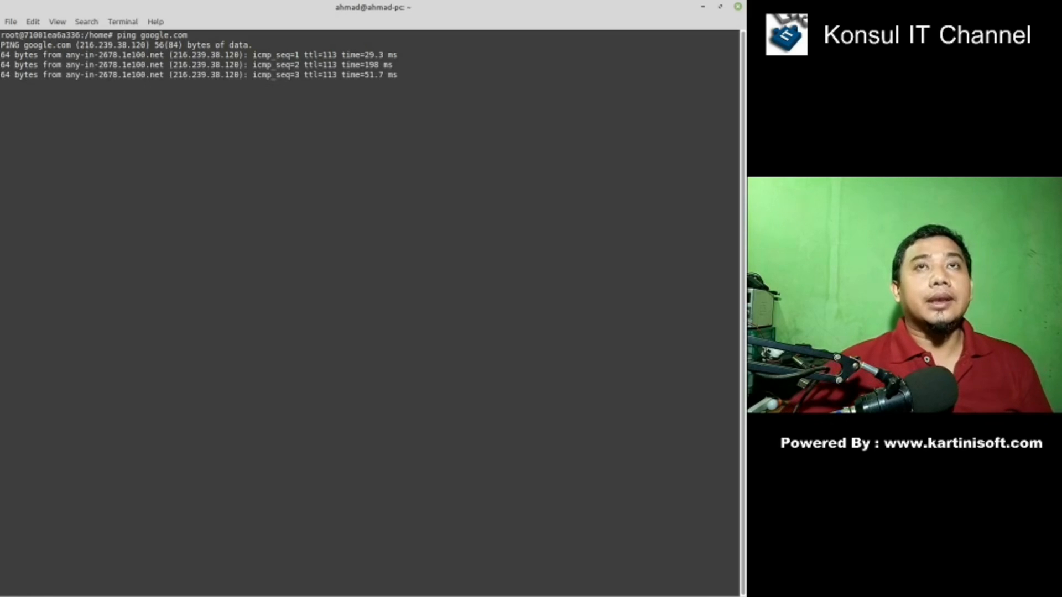
key("ctrl+c")
- Rerun hamachi login and hamachi attach from command history, then return to Firefox
key("Up")
key("Up")
key("Up")
key("Up")
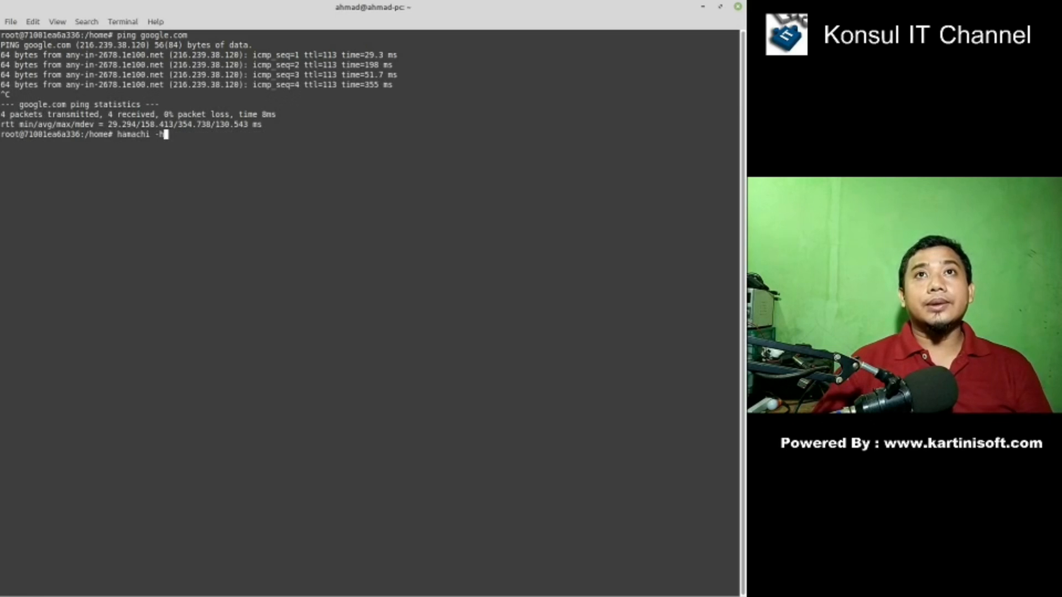
key("Up")
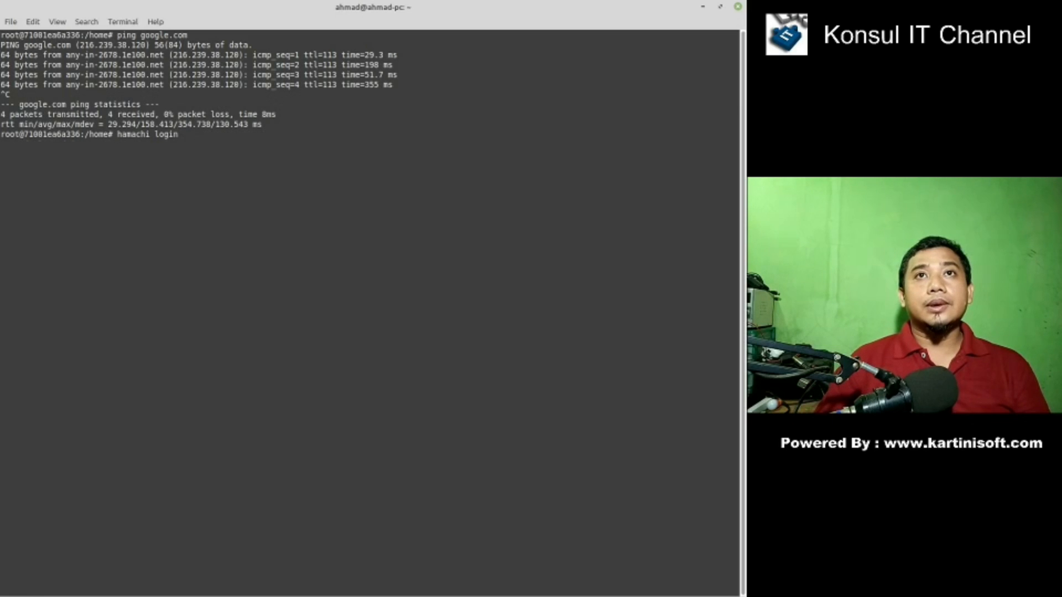
key("Return")
key("Up")
key("Up")
key("Up")
key("Up")
key("Up")
key("Up")
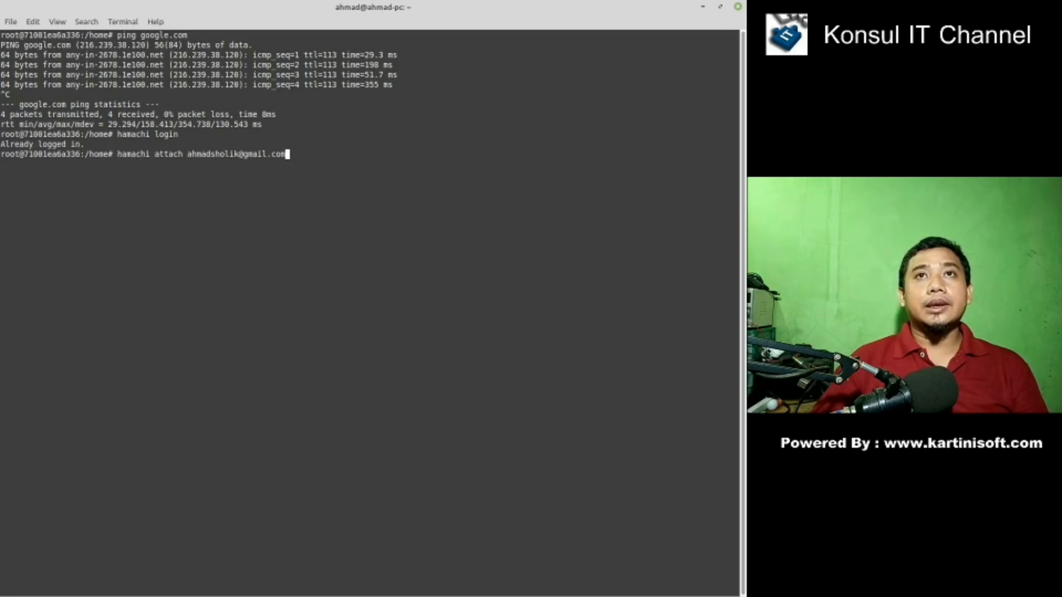
key("Return")
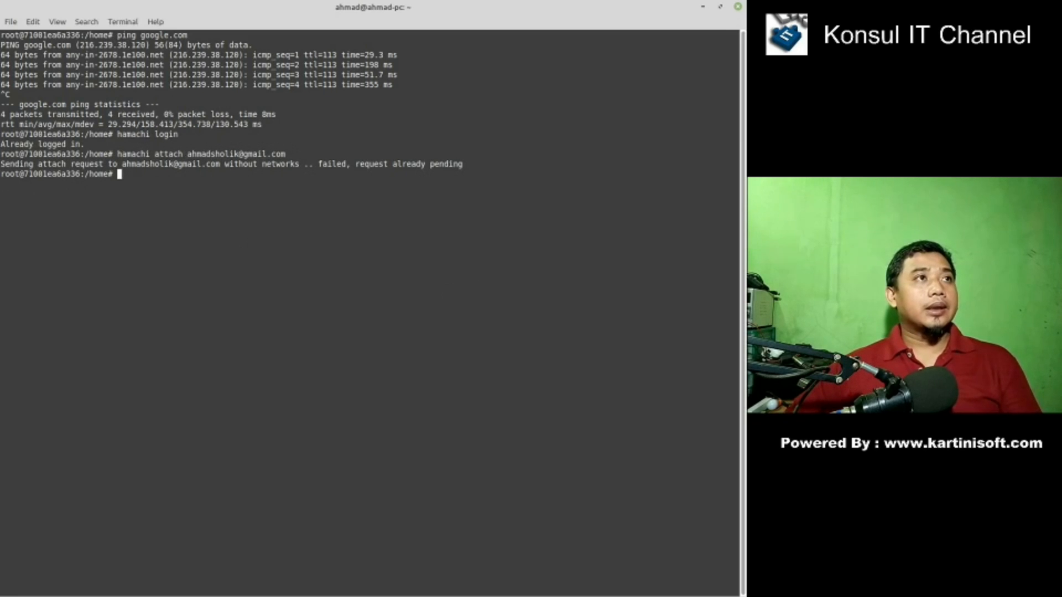
key("alt+Tab")
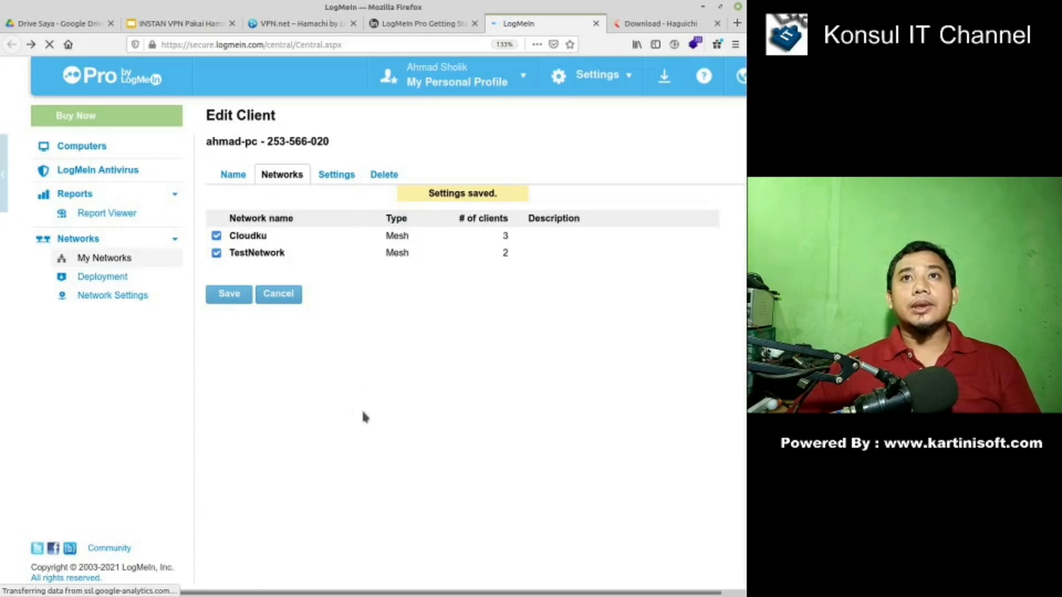
- Reload the My Networks list, then bring Haguichi forward and move it up and left
left_click(110, 258)
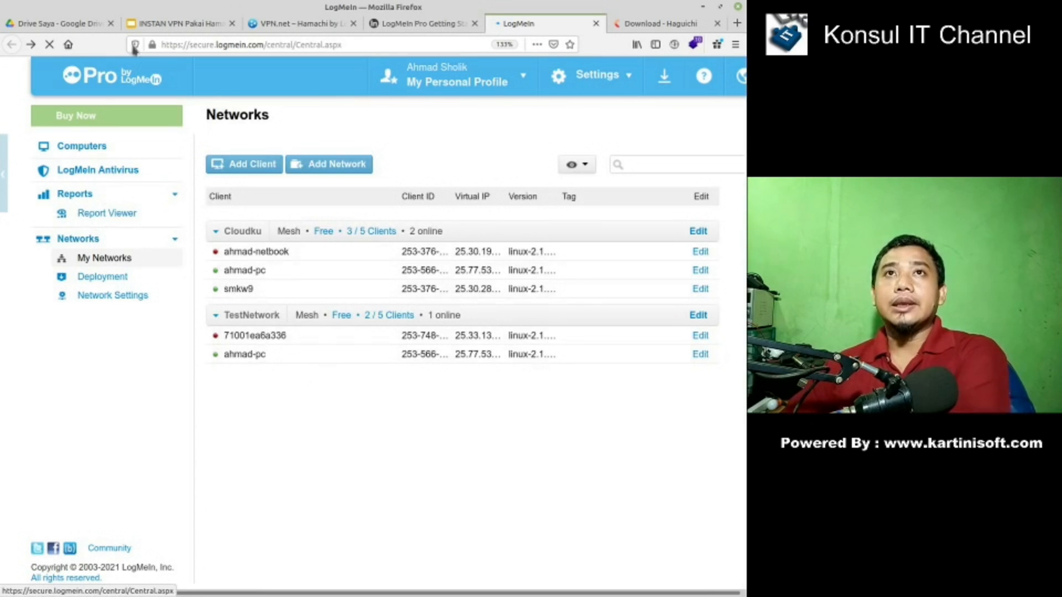
left_click(52, 47)
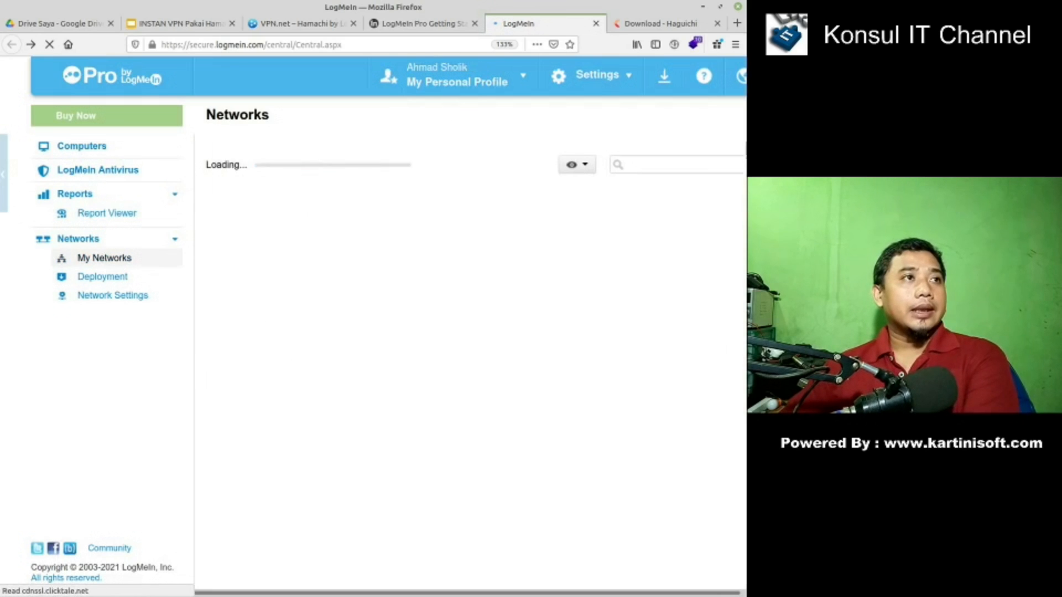
key("alt+Tab")
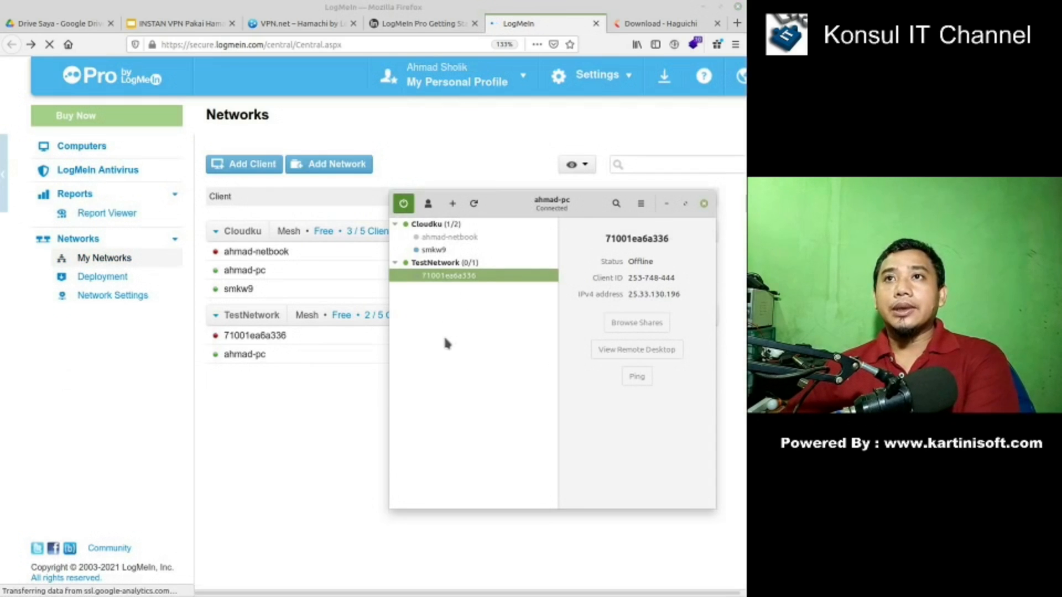
left_click_drag(519, 198, 485, 171)
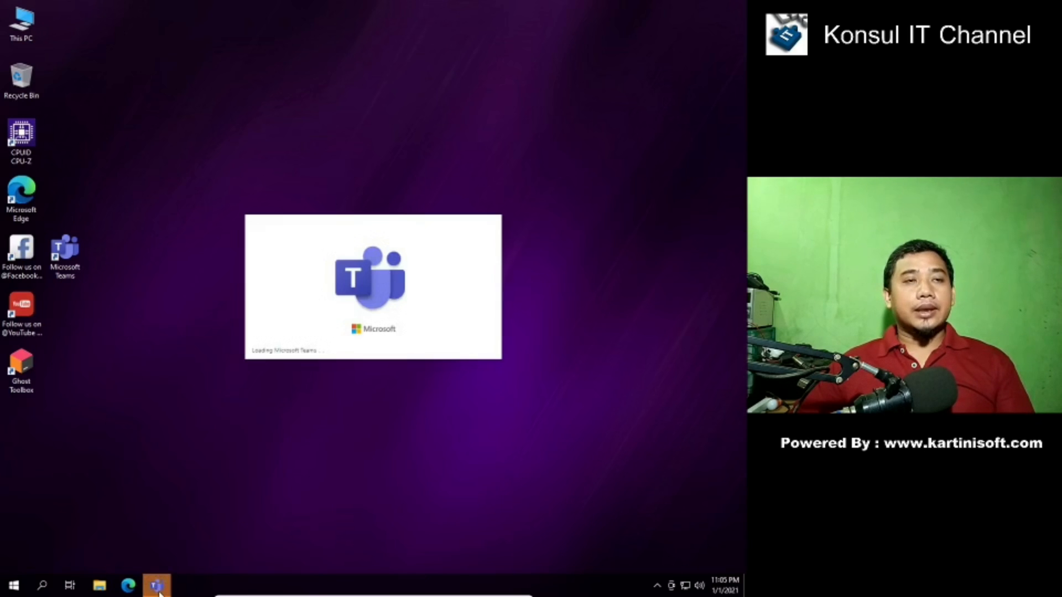
- Close the loading Microsoft Teams window from its taskbar preview and launch Microsoft Edge
mouse_move(157, 585)
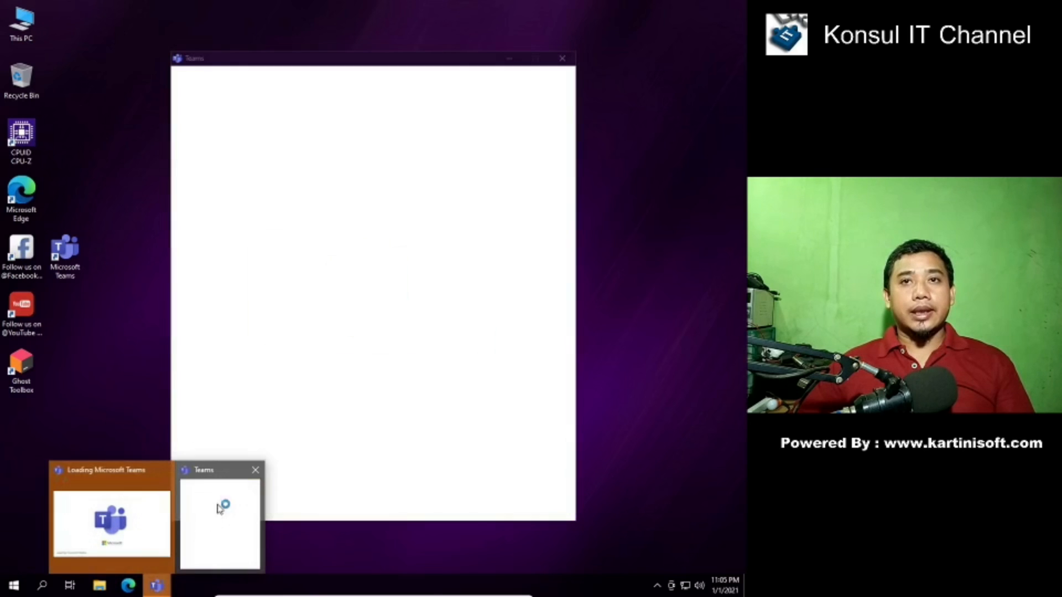
left_click(255, 470)
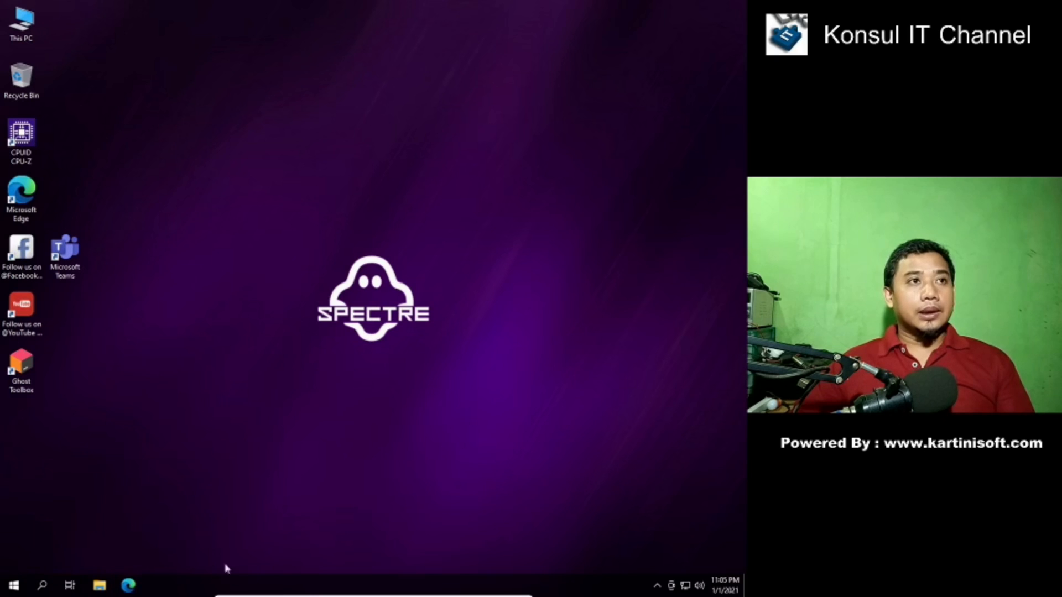
left_click(128, 584)
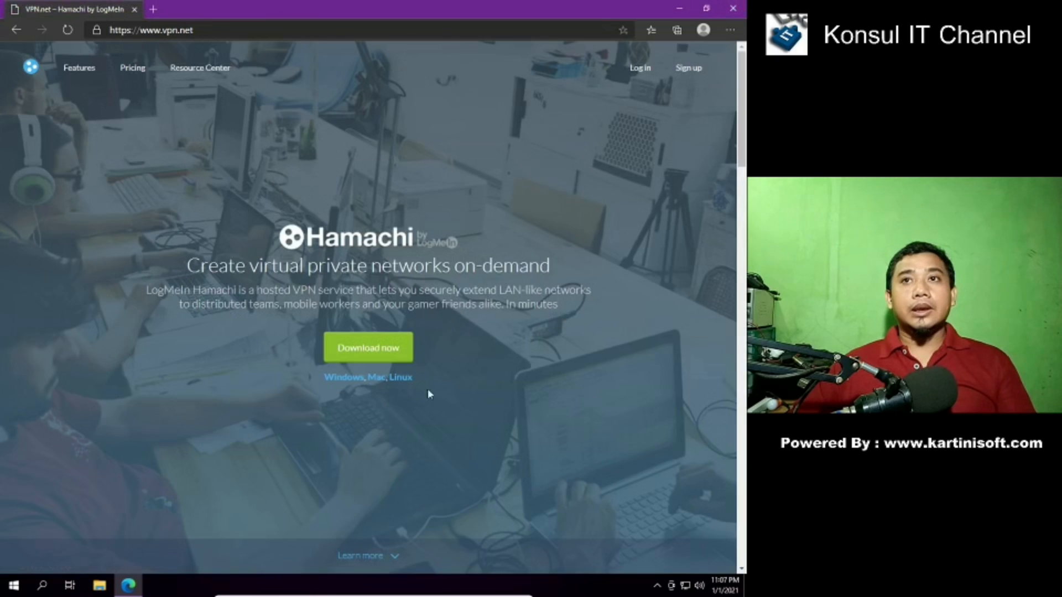
- Download the Windows installer hamachi.msi from vpn.net and open it to start setup
left_click(344, 378)
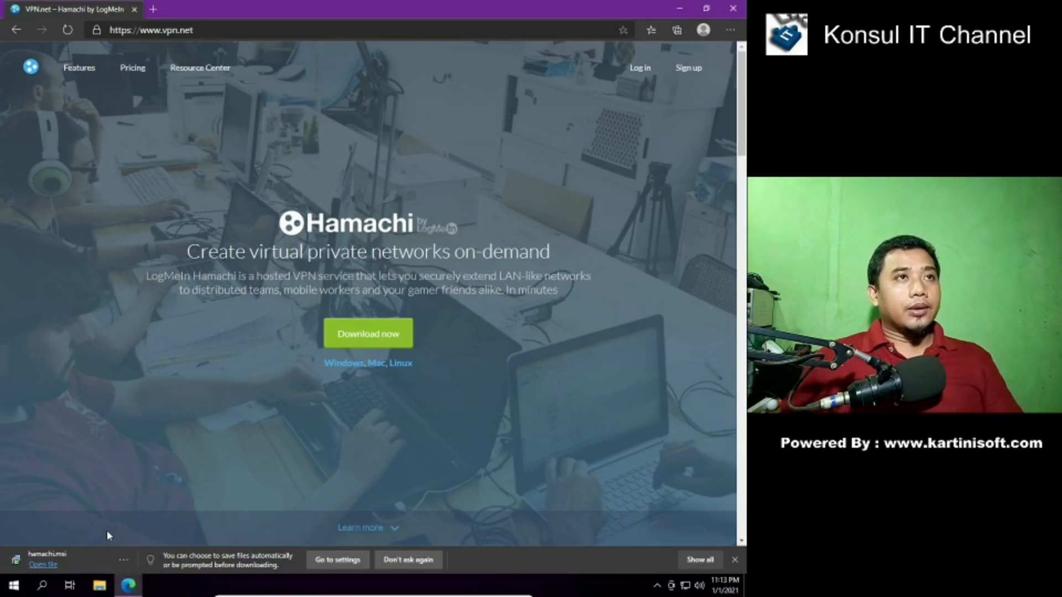
left_click(43, 565)
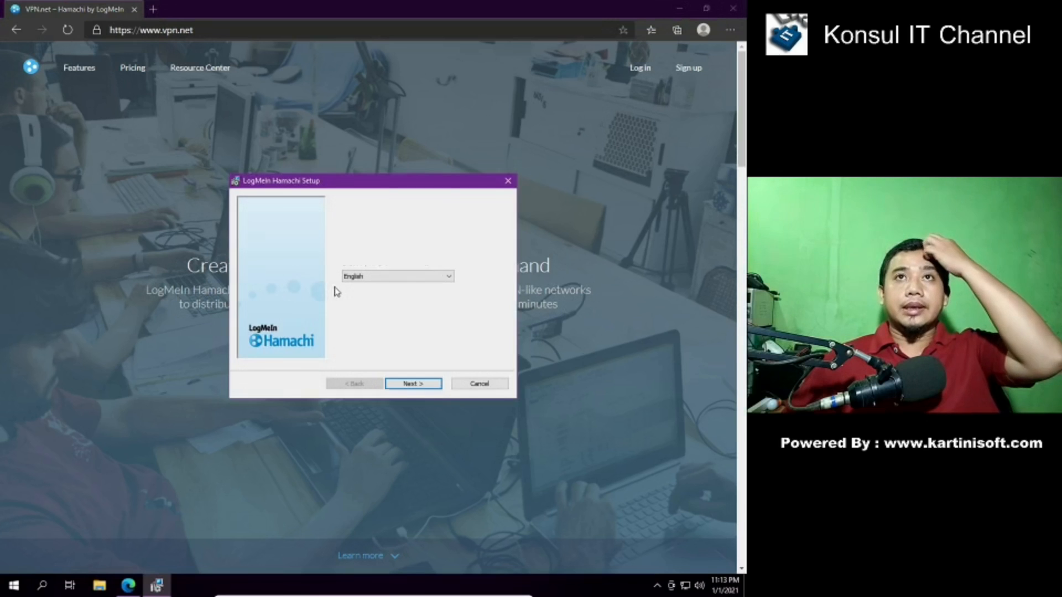
- Install Hamachi in English with the license accepted, default options and no LastPass, then launch it
left_click(413, 383)
left_click(363, 355)
left_click(412, 387)
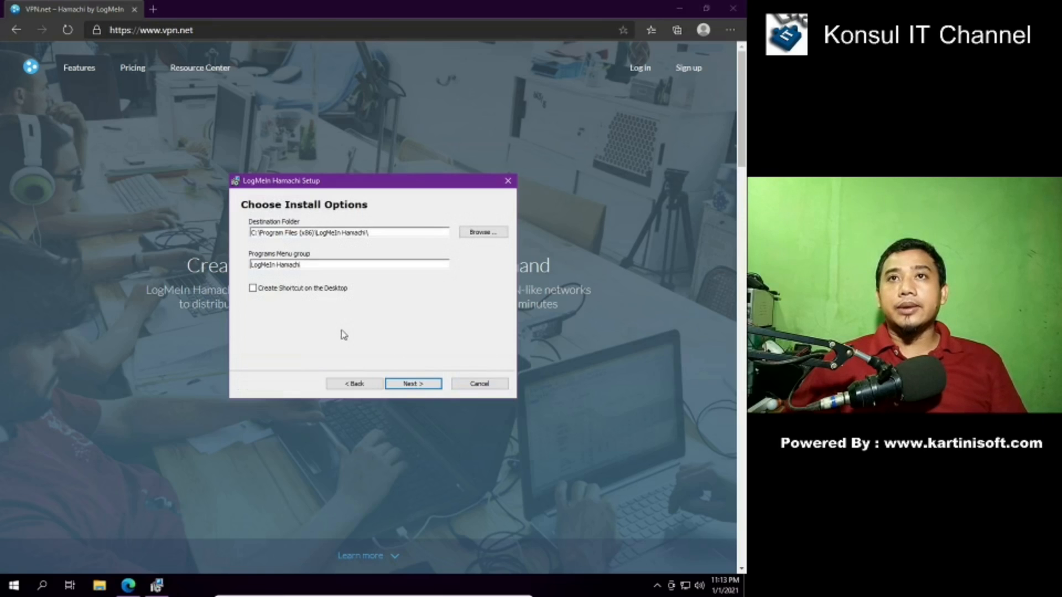
left_click(412, 385)
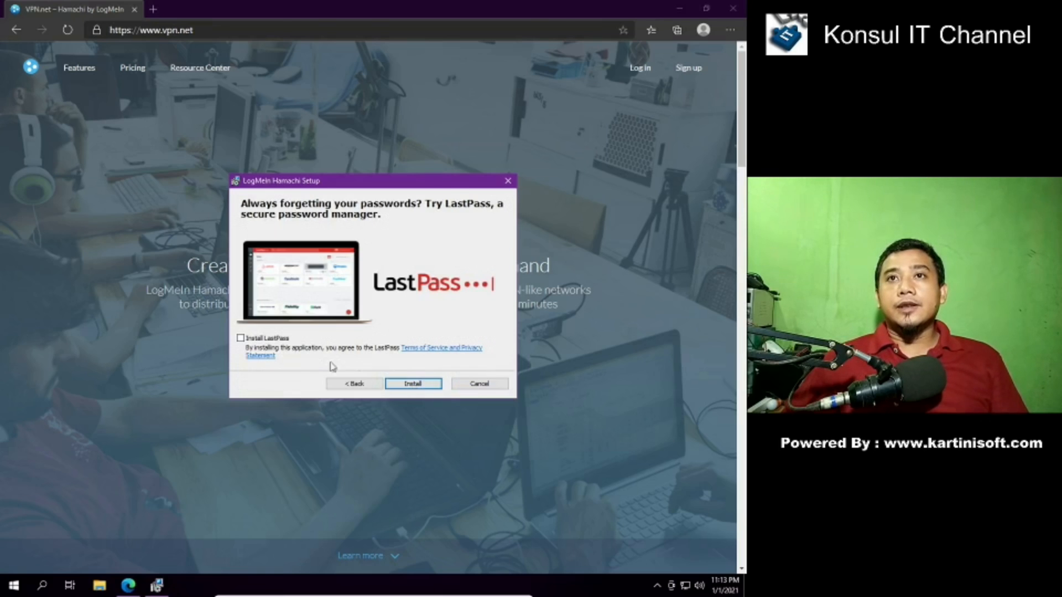
left_click(413, 385)
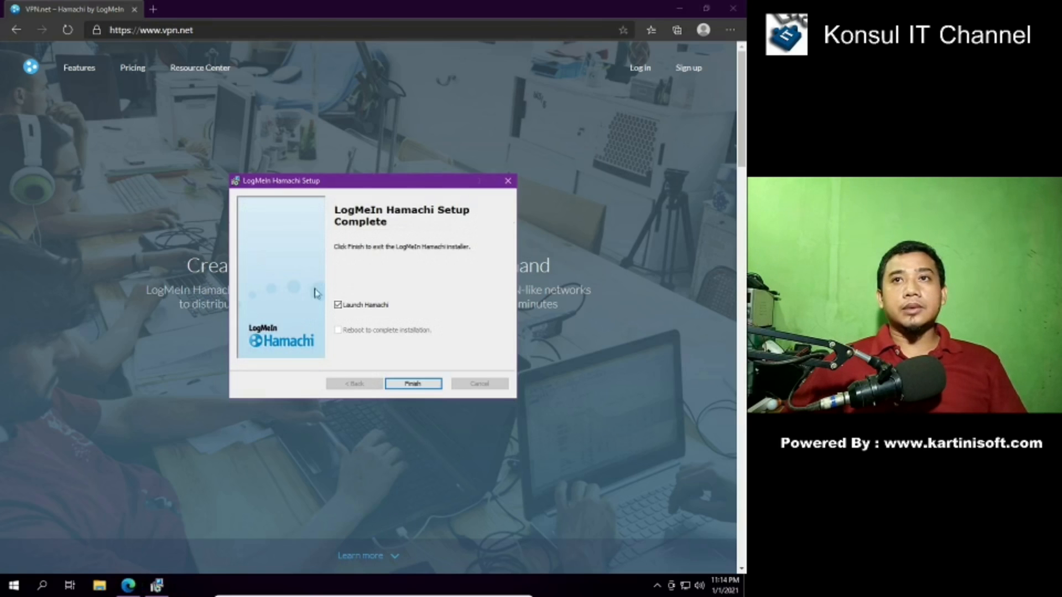
left_click(411, 384)
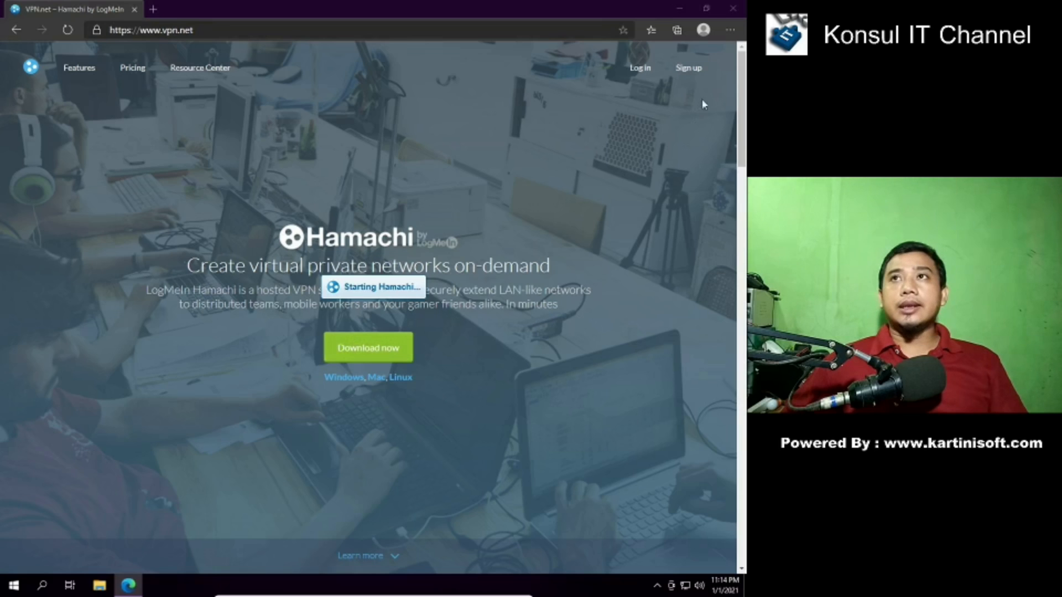
- Move the Hamachi window to the screen centre and power the client on
left_click_drag(142, 107, 588, 251)
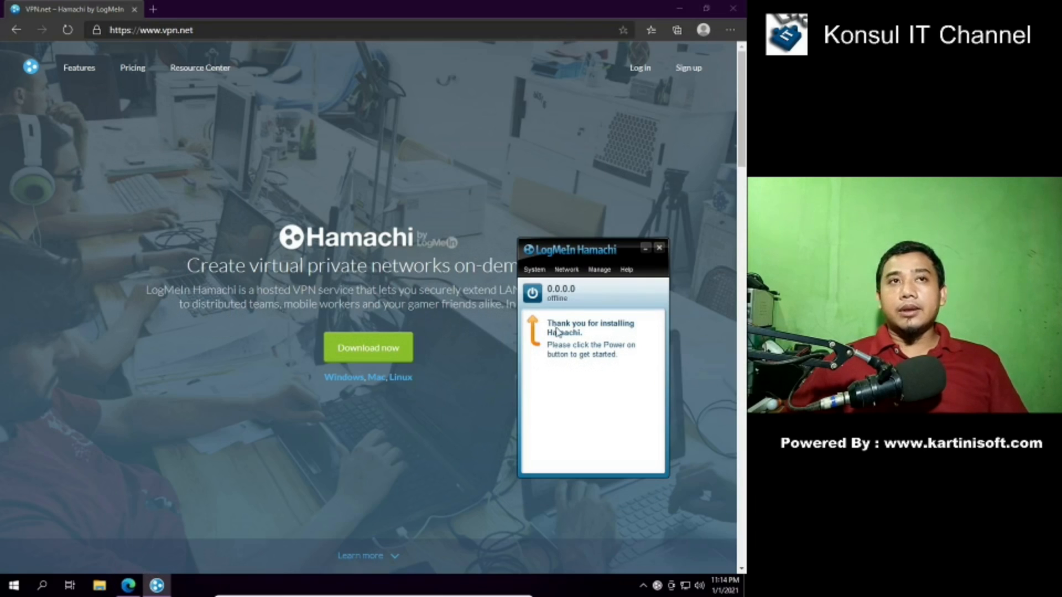
left_click_drag(596, 252, 599, 232)
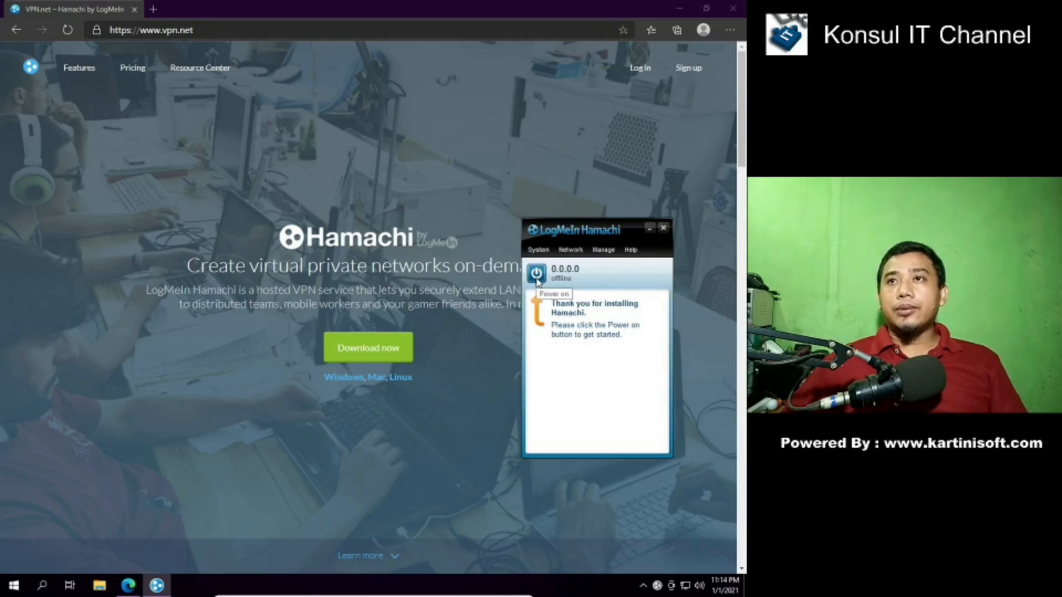
left_click(537, 274)
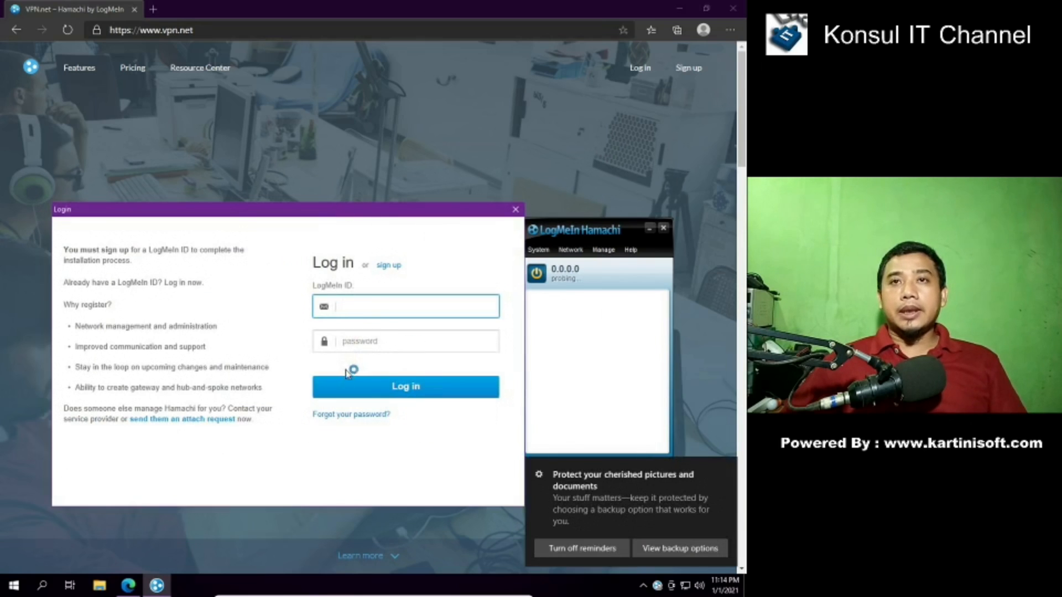
- Decline network discovery, dismiss the backup reminder, and close the Hamachi login window
left_click_drag(207, 217, 166, 218)
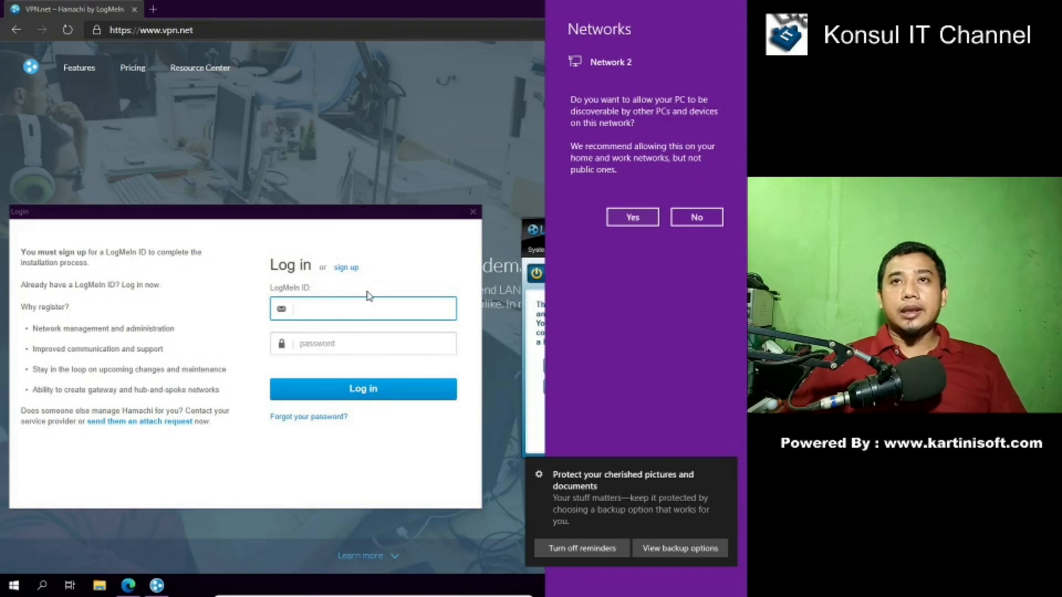
left_click(695, 217)
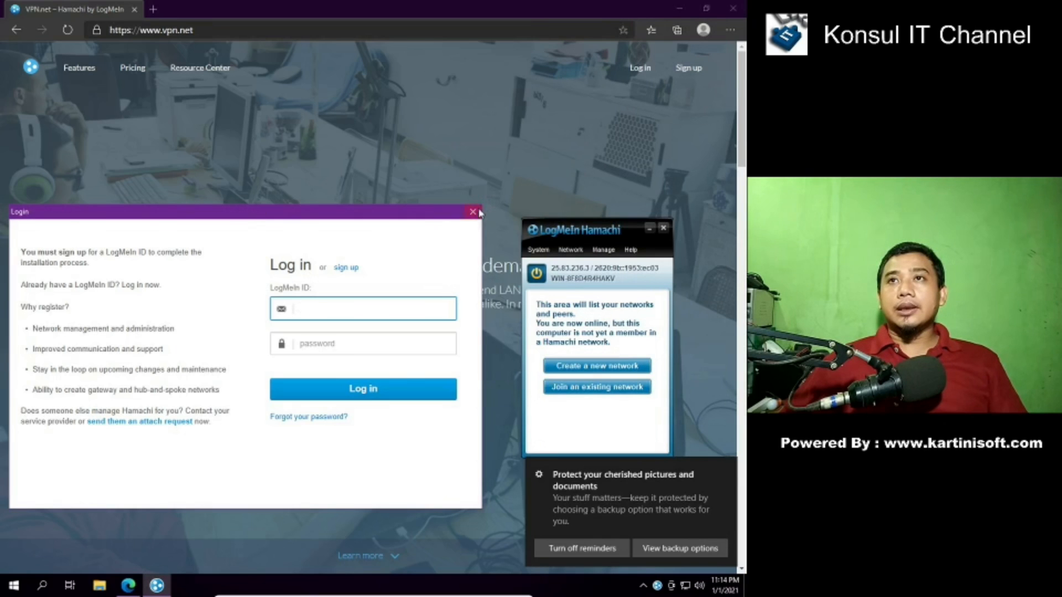
left_click(726, 473)
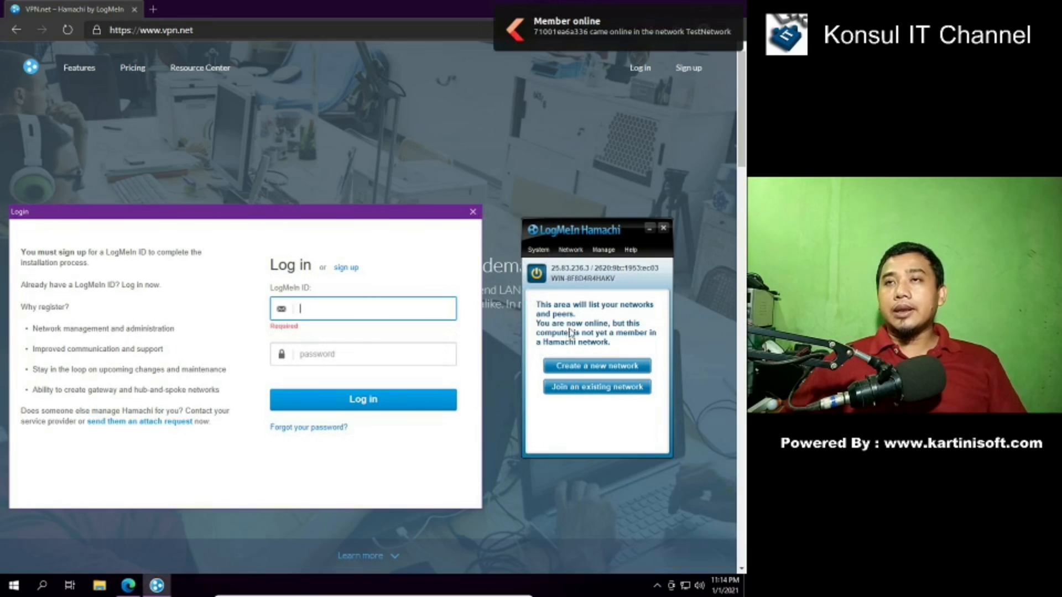
left_click(569, 248)
left_click(569, 252)
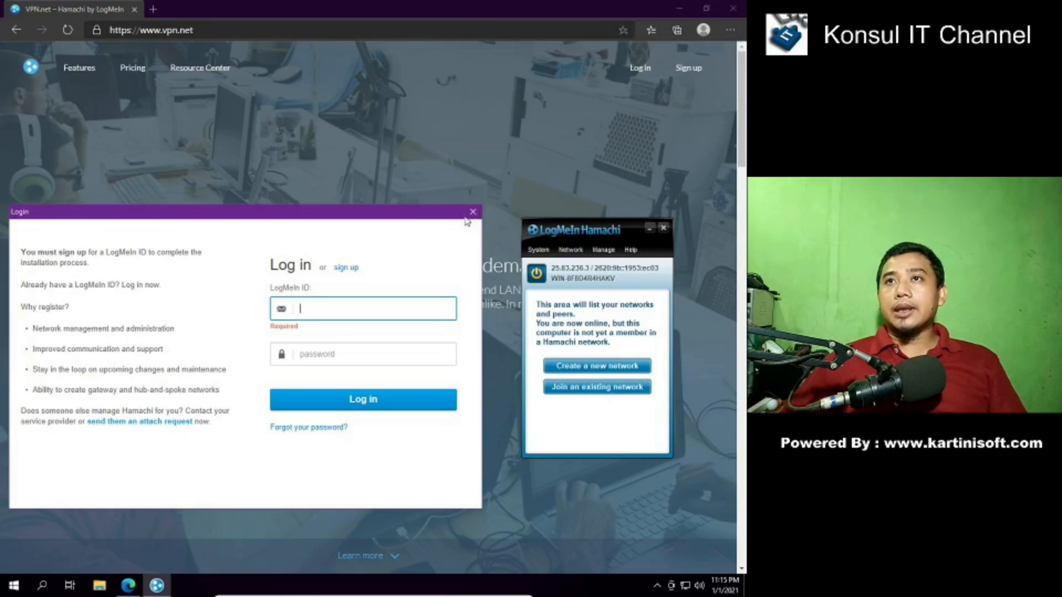
left_click(472, 214)
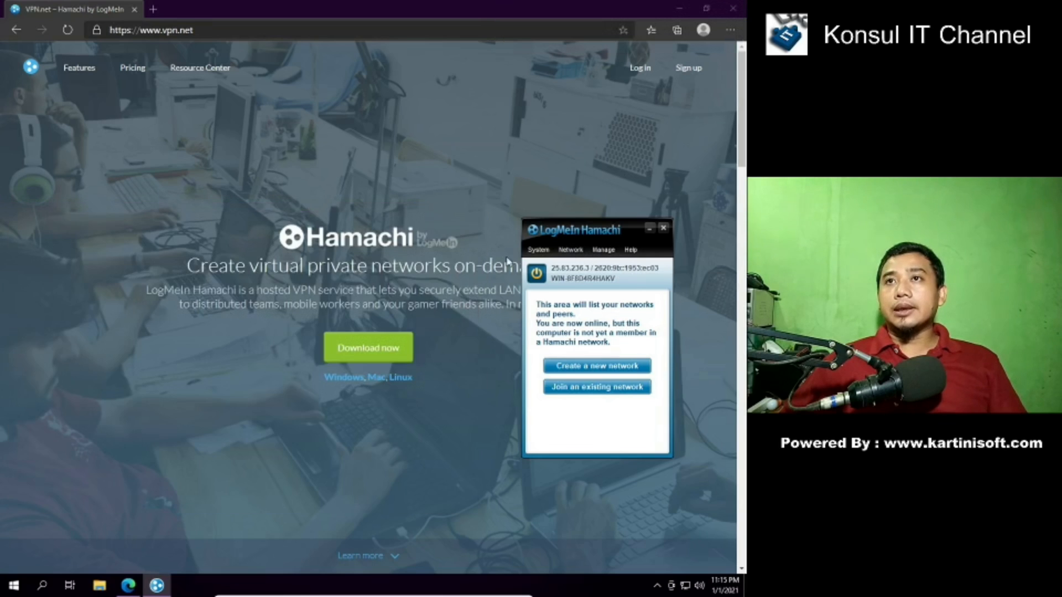
- Request attaching Hamachi to the LogMeIn account by entering the account e-mail, and acknowledge the notice
left_click(574, 250)
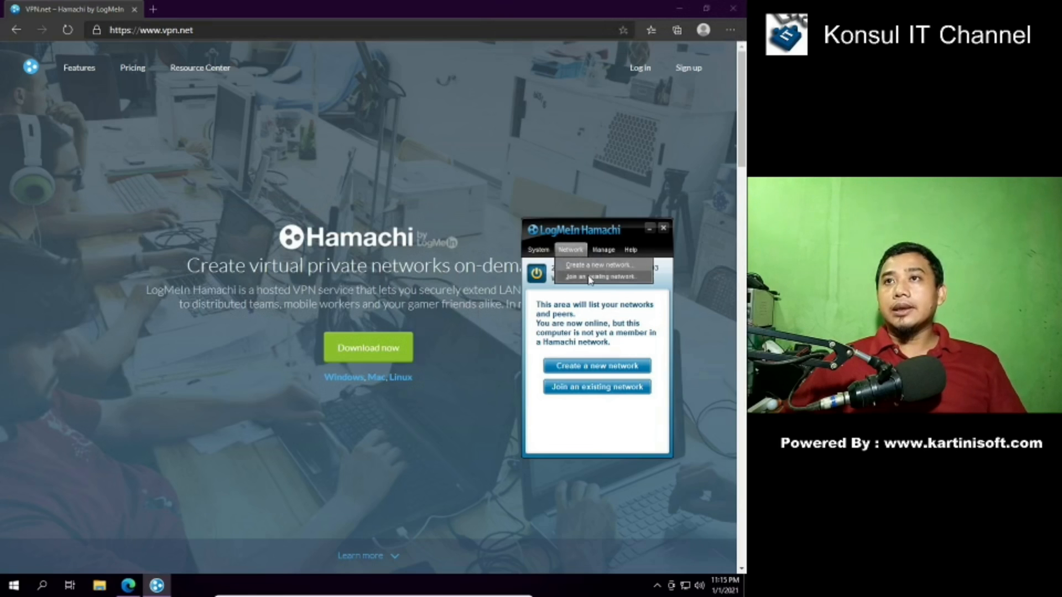
mouse_move(539, 253)
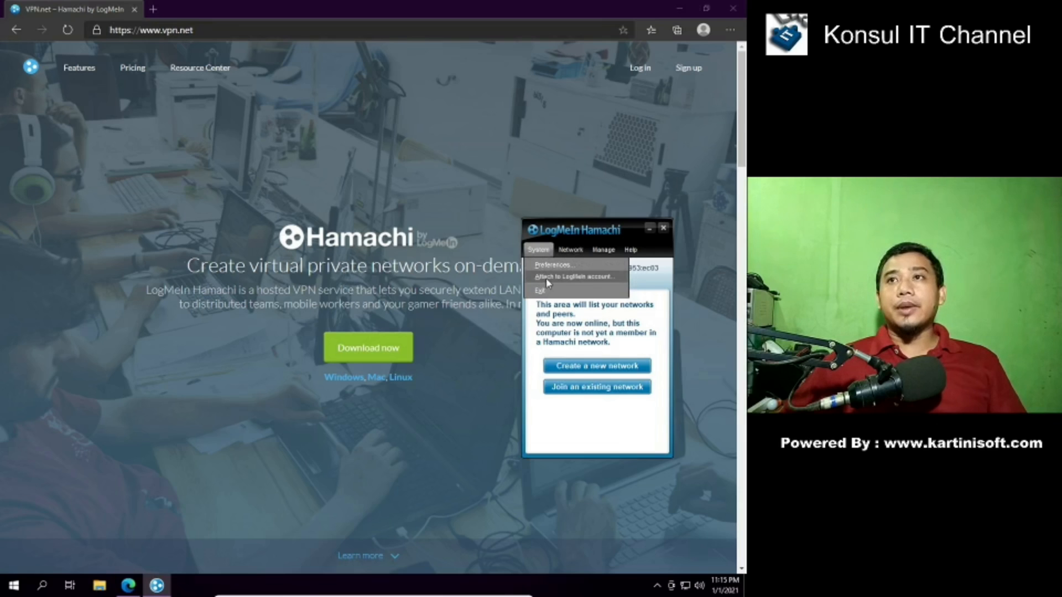
left_click(546, 278)
left_click_drag(394, 255, 440, 415)
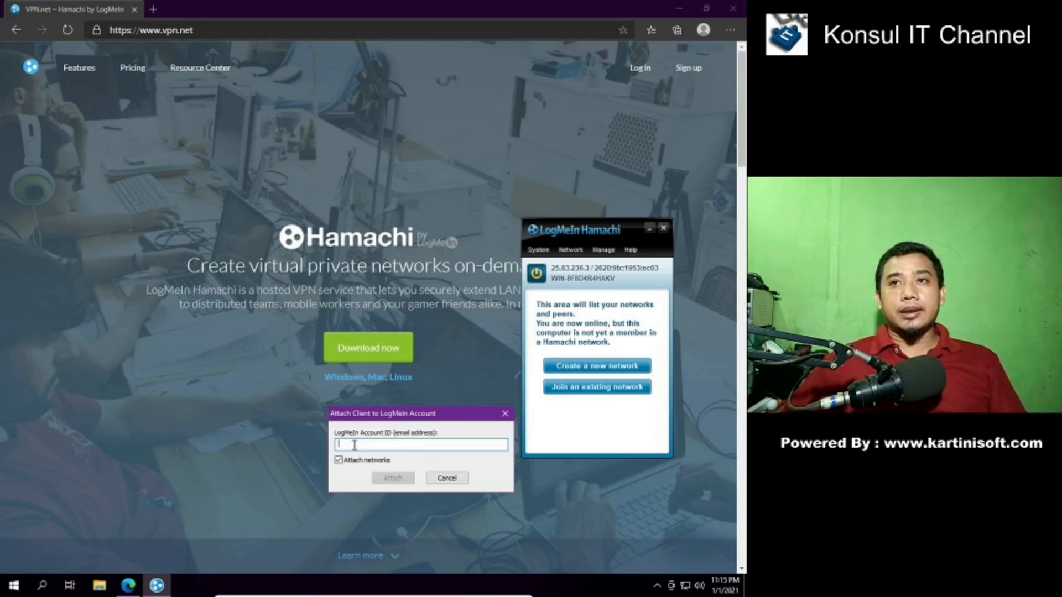
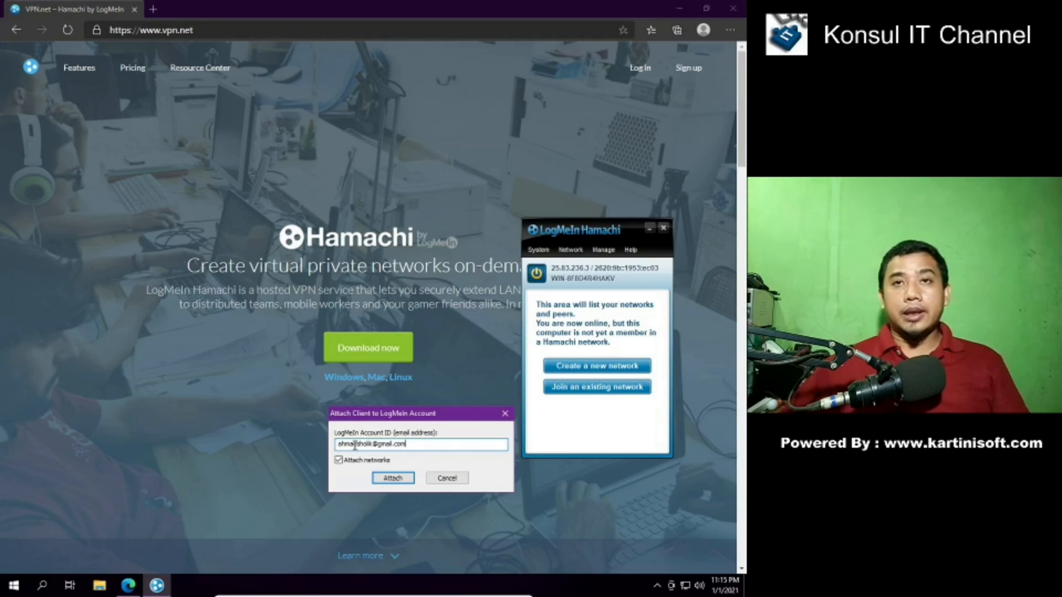
left_click(396, 479)
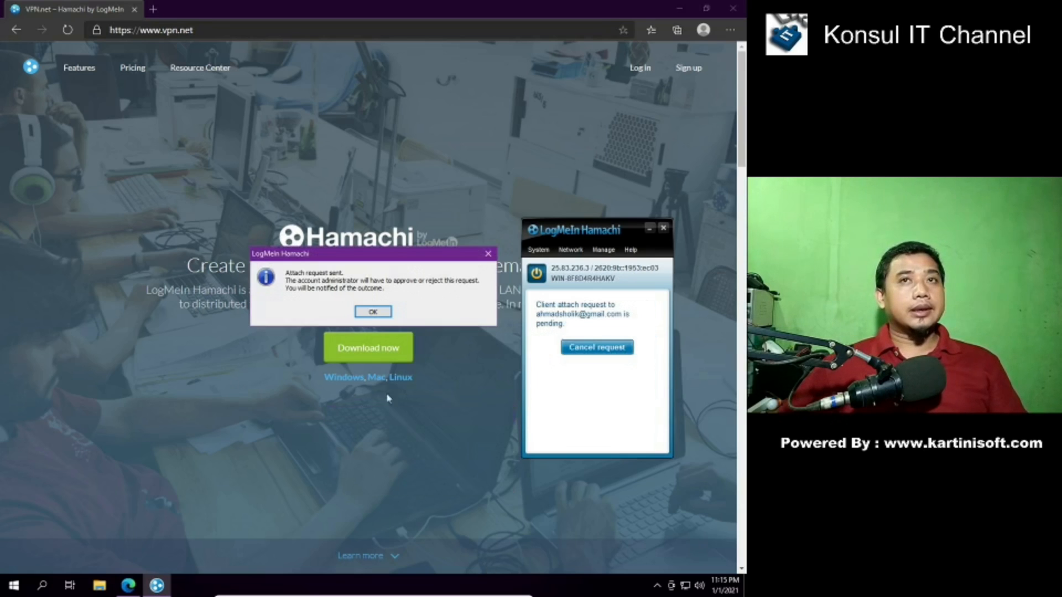
left_click(373, 314)
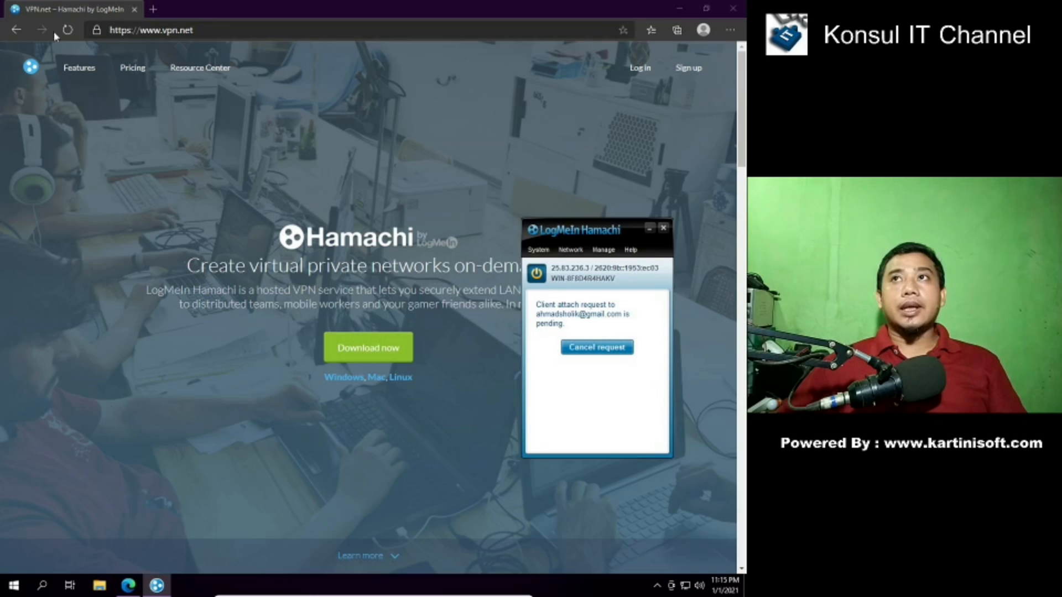
left_click(371, 6)
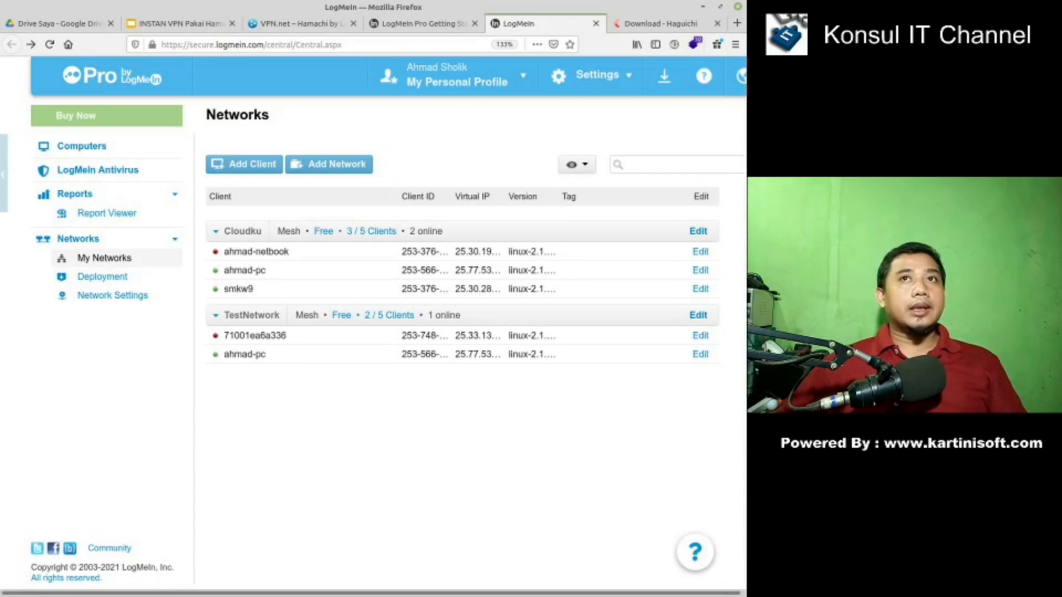
- Reload LogMeIn Central, then accept and save the WIN-8F8D4R4HAKV join request
left_click(49, 44)
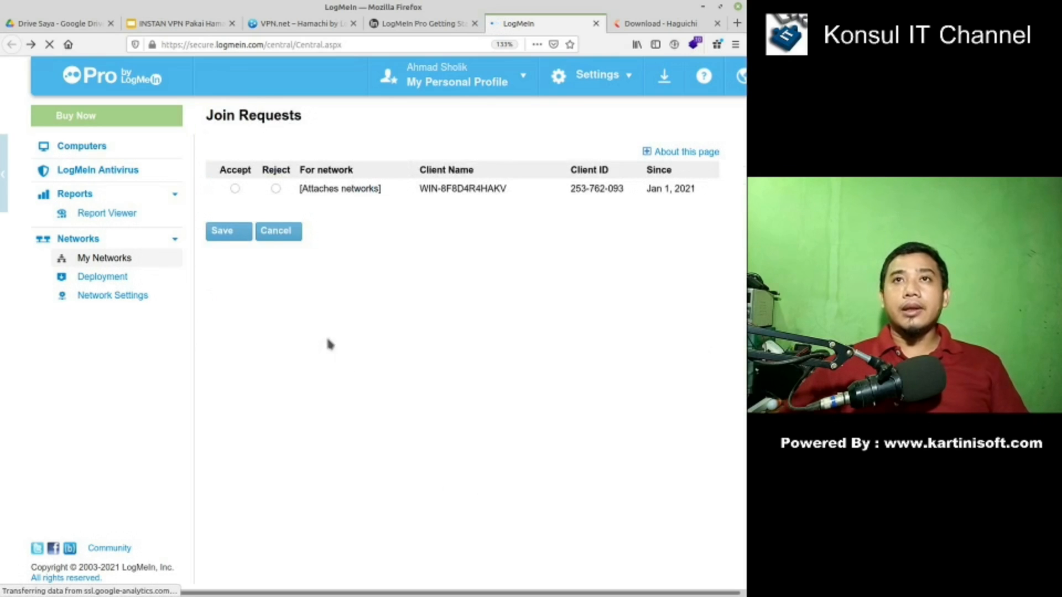
left_click(234, 189)
left_click(231, 235)
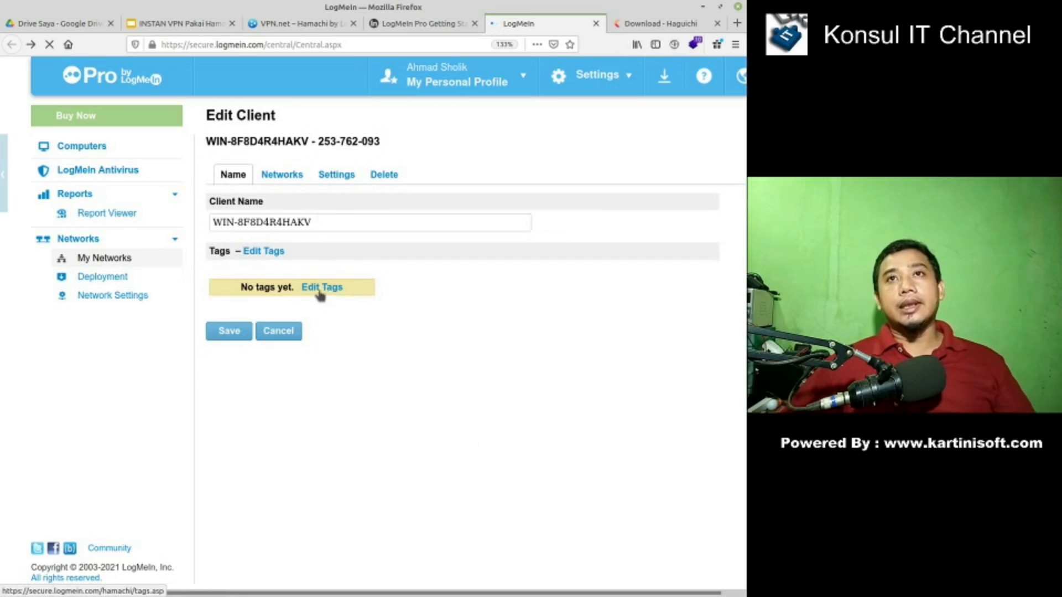
- Tick TestNetwork in WIN-8F8D4R4HAKV's Networks tab and save the membership
left_click(282, 174)
left_click(217, 236)
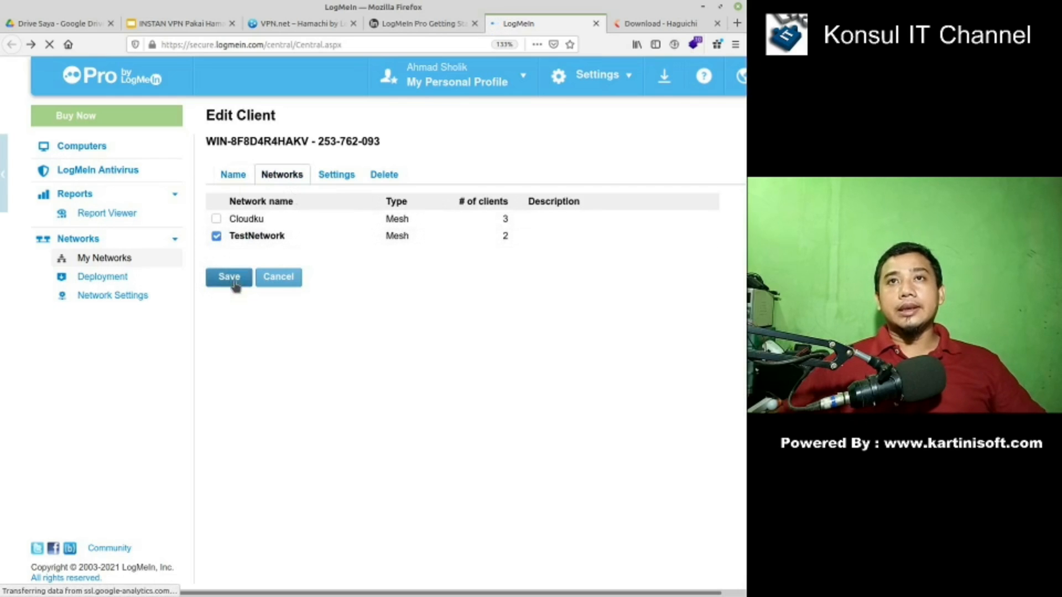
left_click(233, 281)
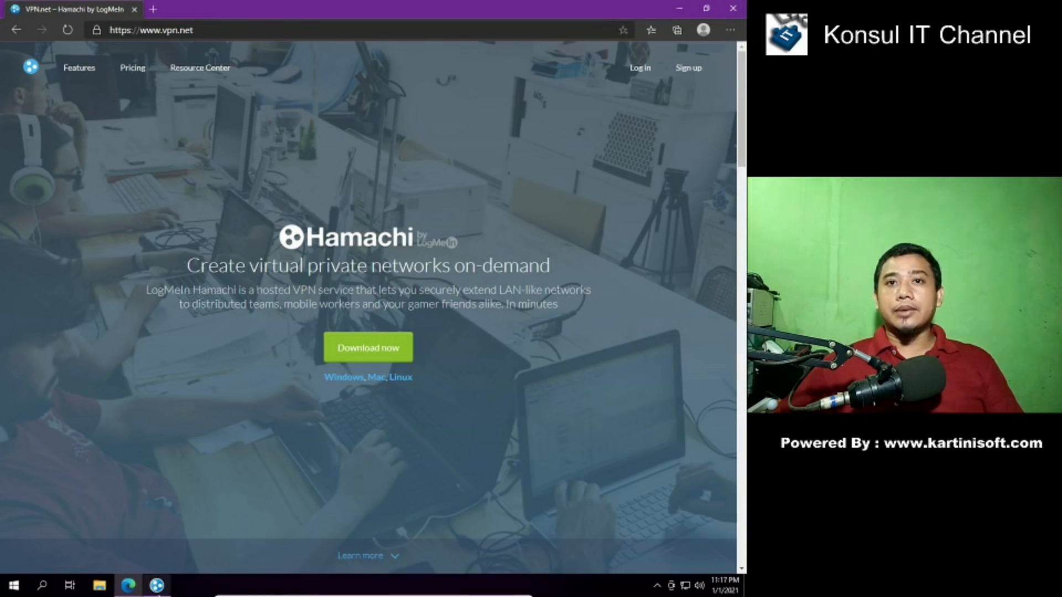
left_click(156, 585)
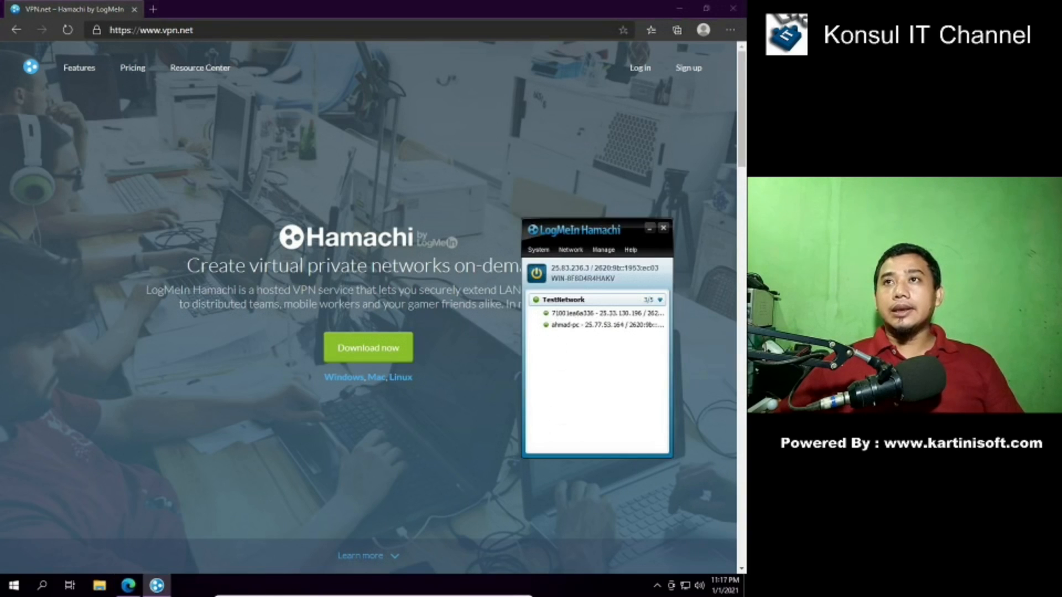
left_click_drag(632, 233, 631, 180)
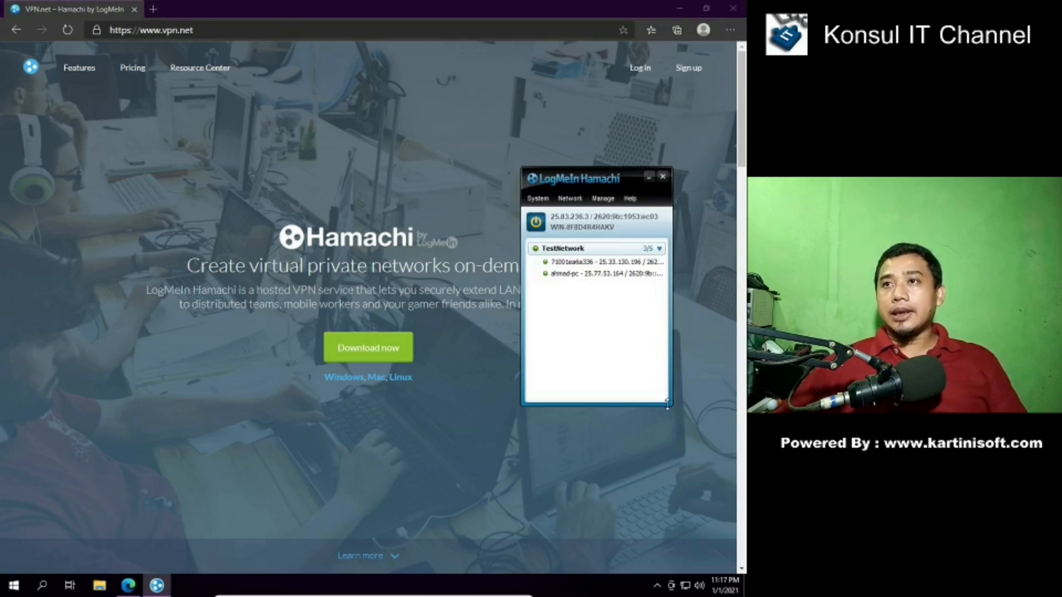
left_click_drag(668, 405, 668, 487)
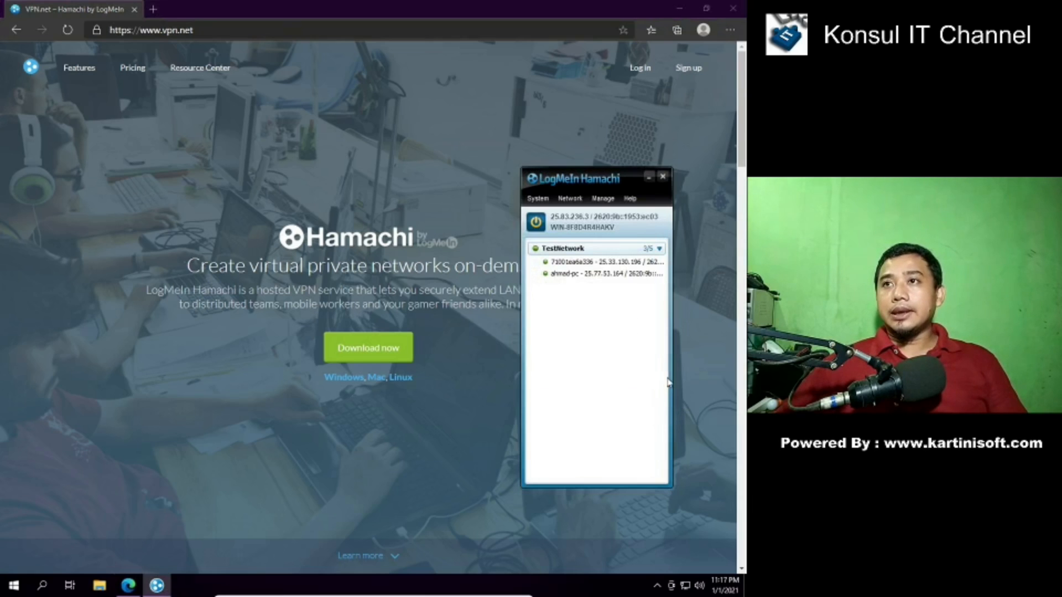
left_click(586, 277)
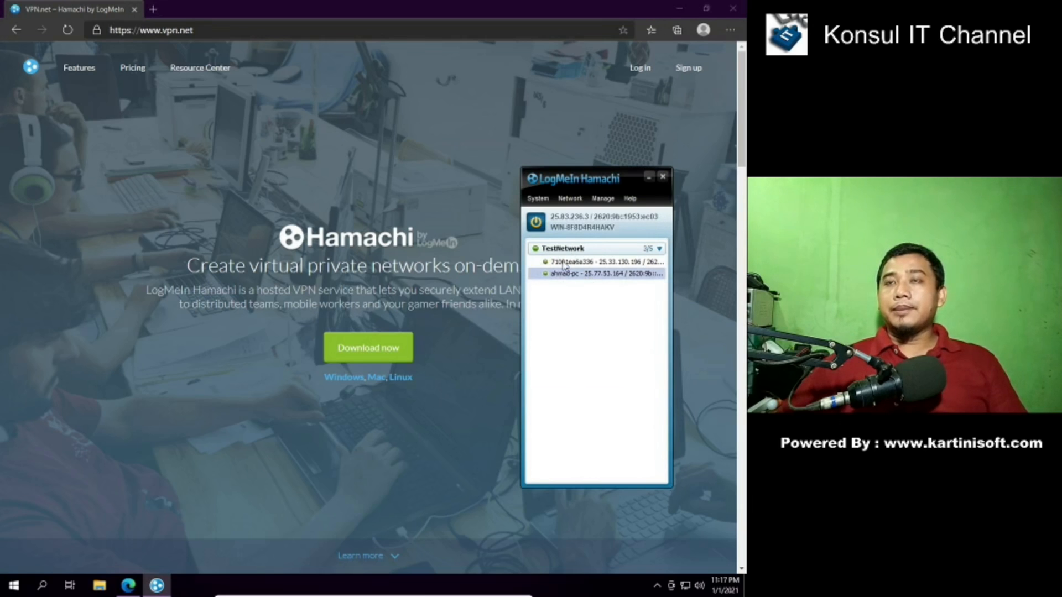
left_click(565, 264)
left_click(563, 273)
left_click(565, 265)
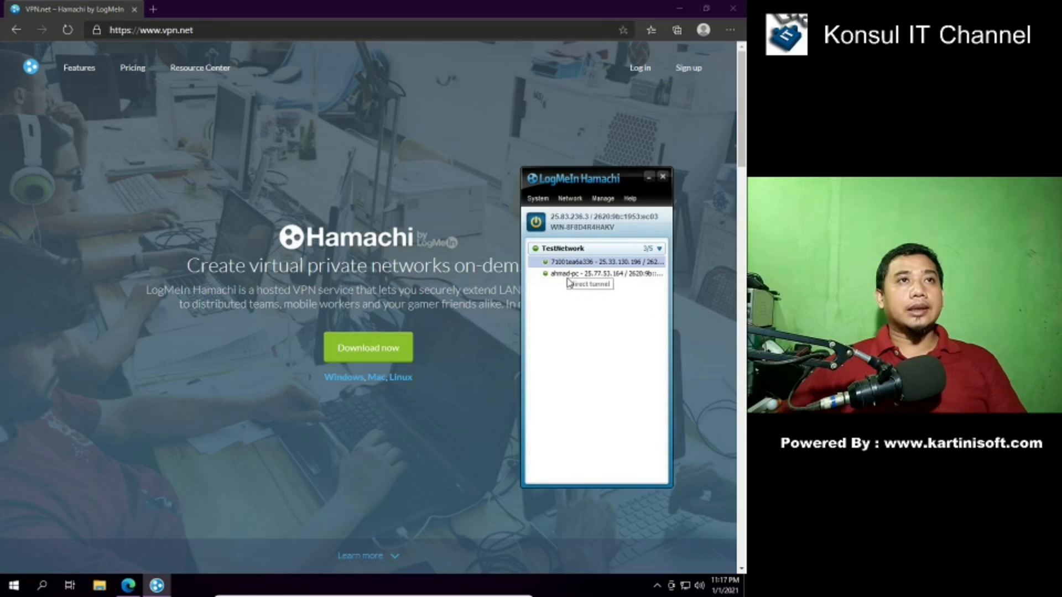
left_click(567, 279)
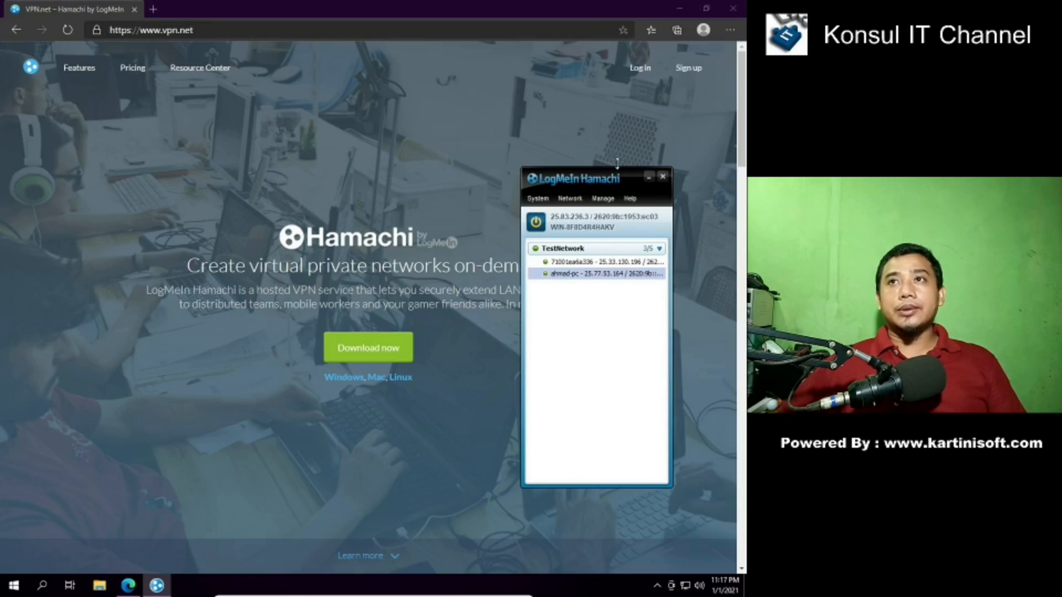
left_click(547, 263)
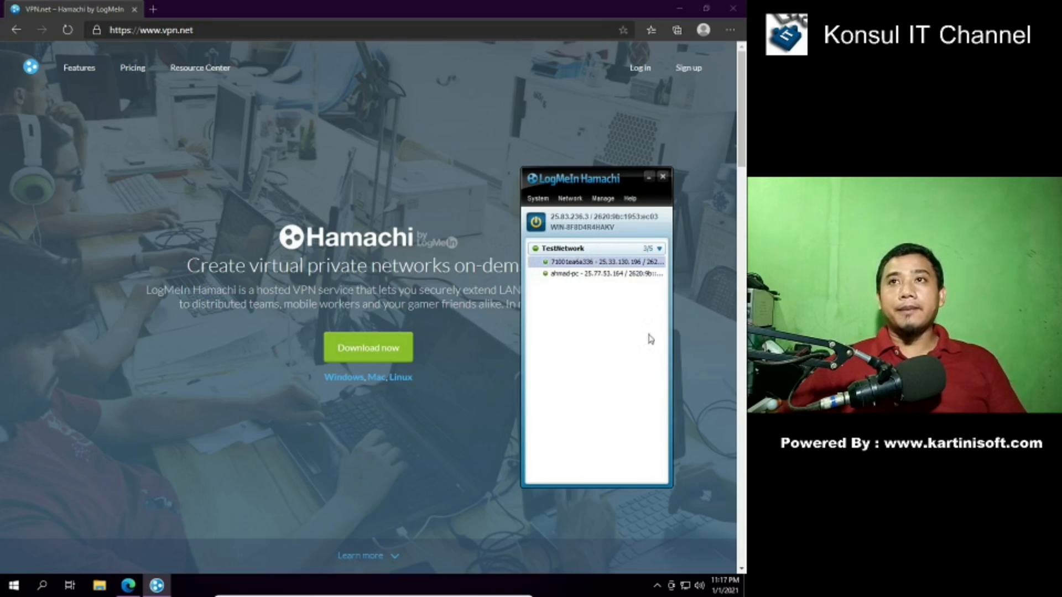
left_click(567, 276)
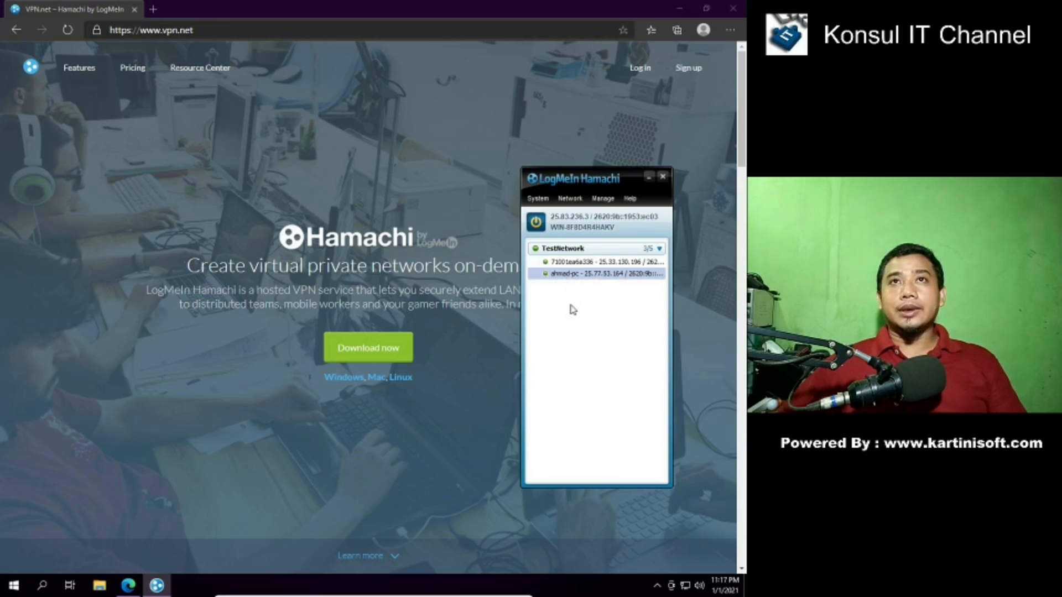
left_click(556, 263)
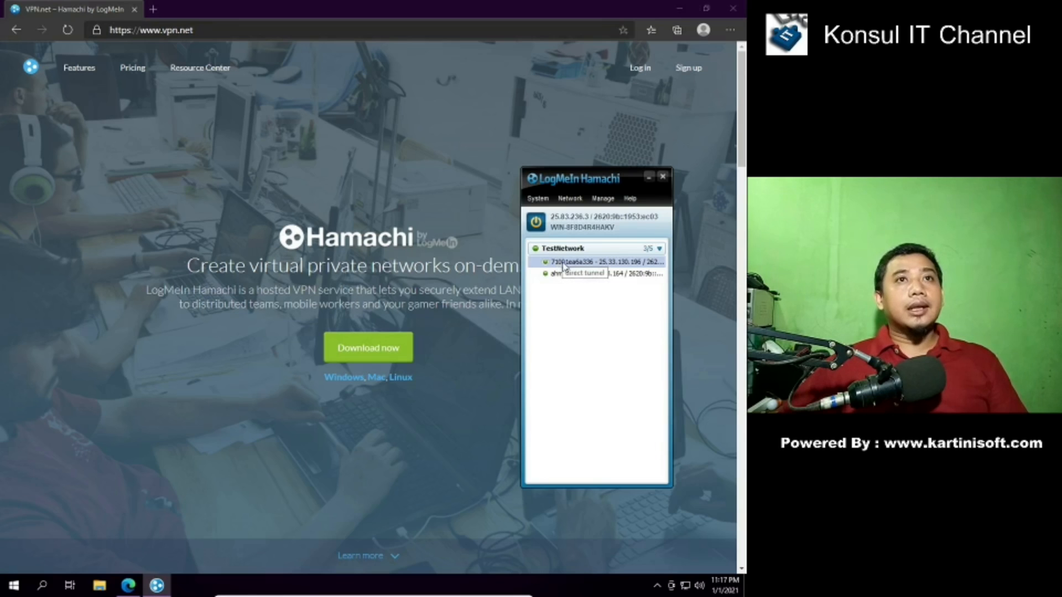
- Ping the first TestNetwork peer at 25.33.130.196, then stop the ping with Ctrl+C
right_click(563, 264)
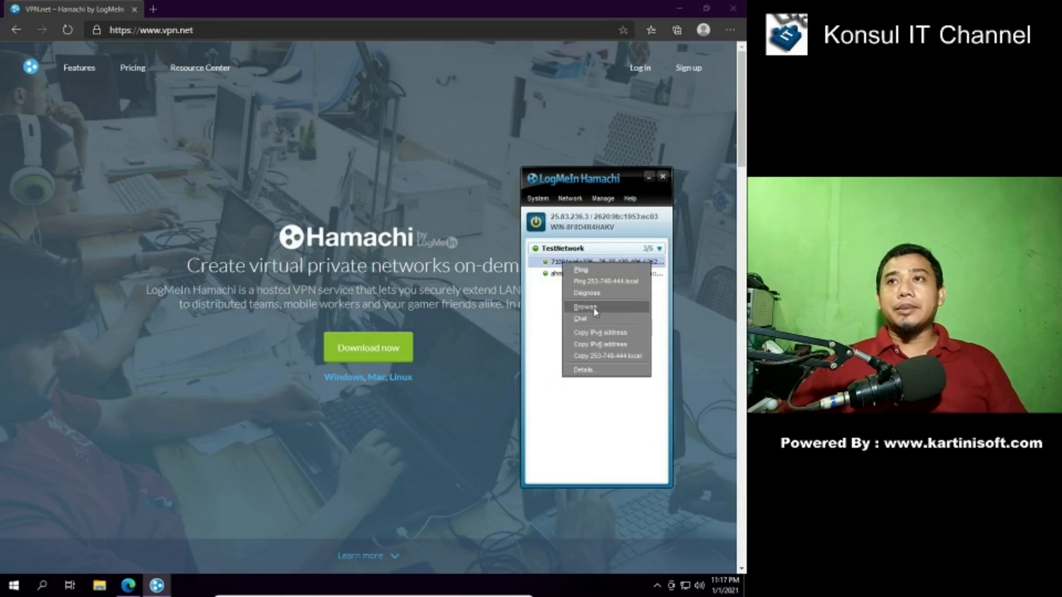
left_click(592, 272)
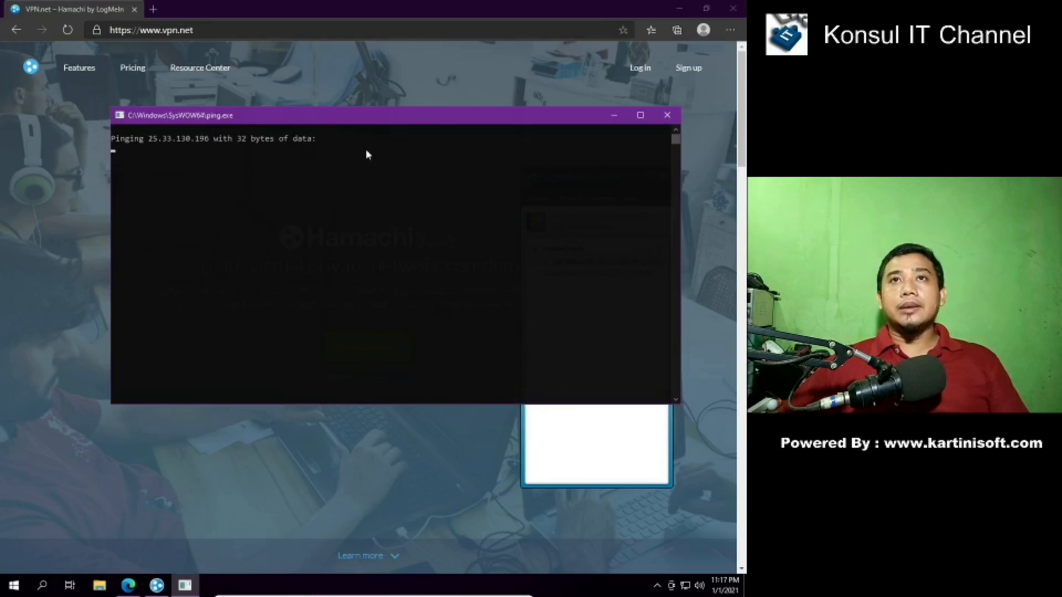
left_click_drag(348, 157, 335, 188)
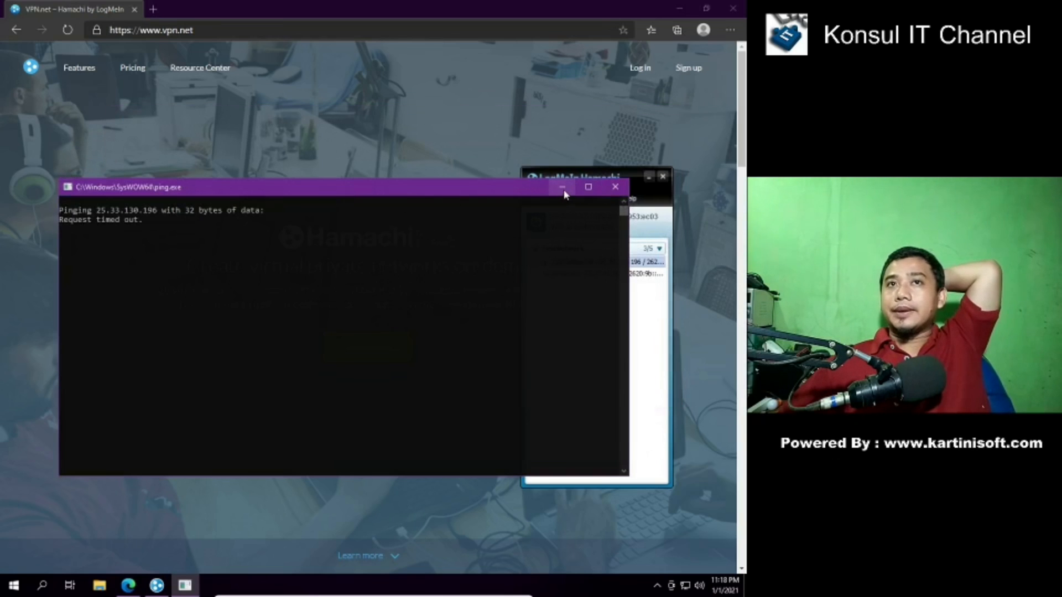
left_click_drag(489, 189, 468, 158)
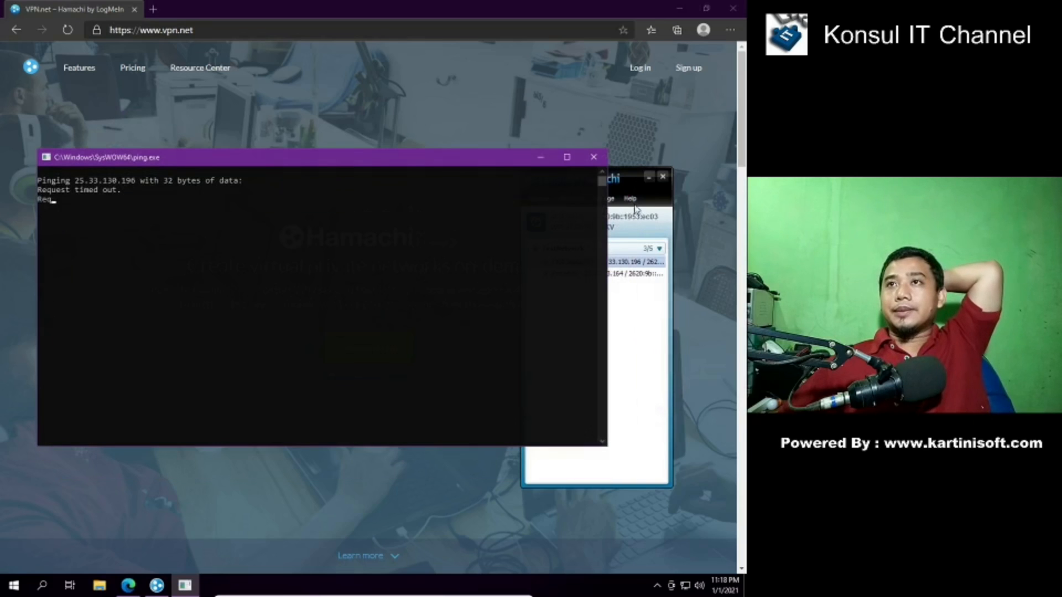
left_click(650, 220)
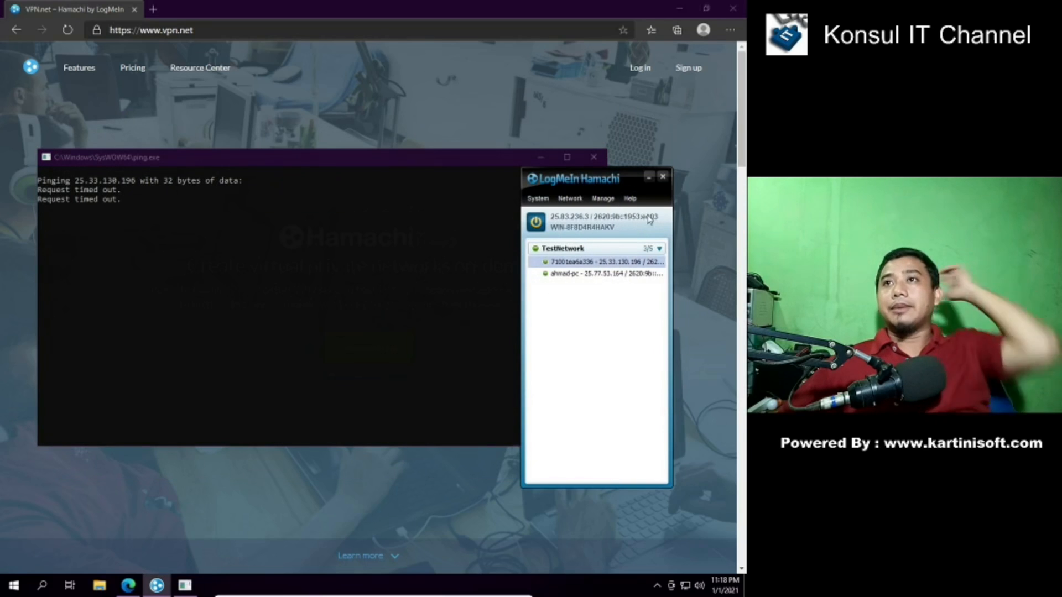
right_click(584, 262)
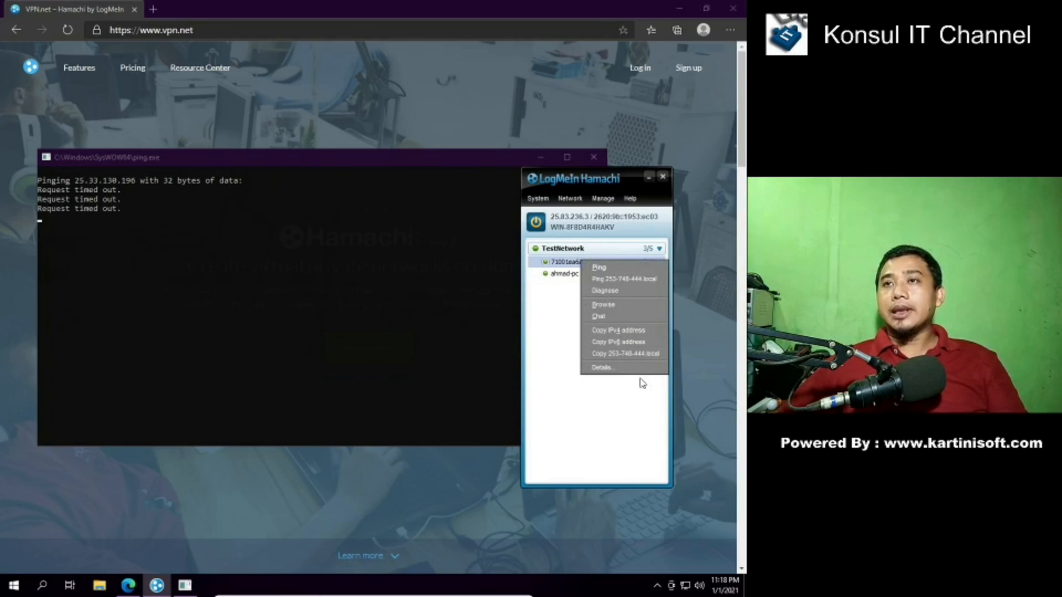
left_click(255, 158)
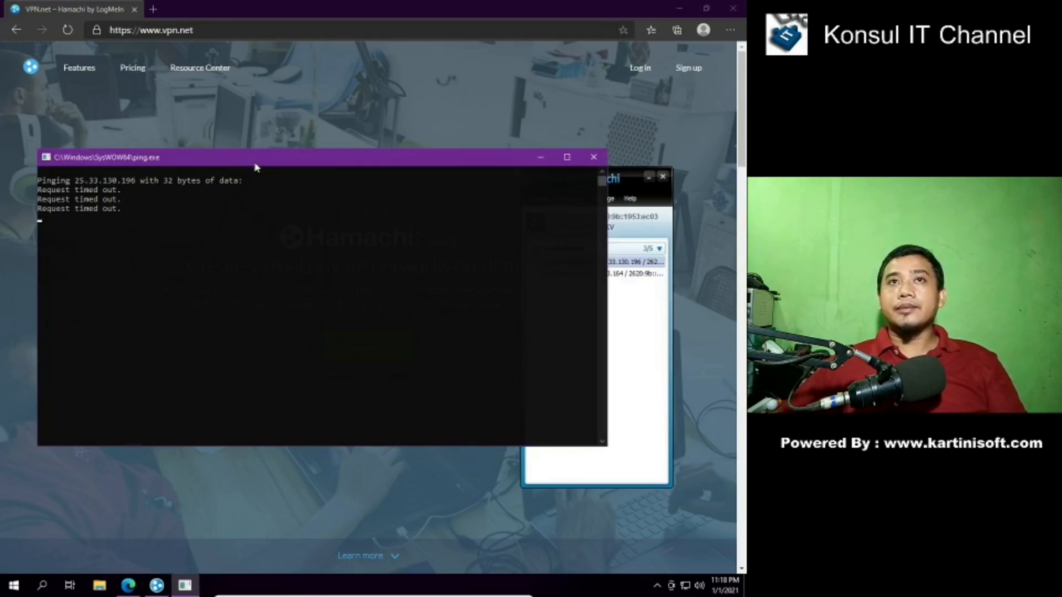
key("ctrl+c")
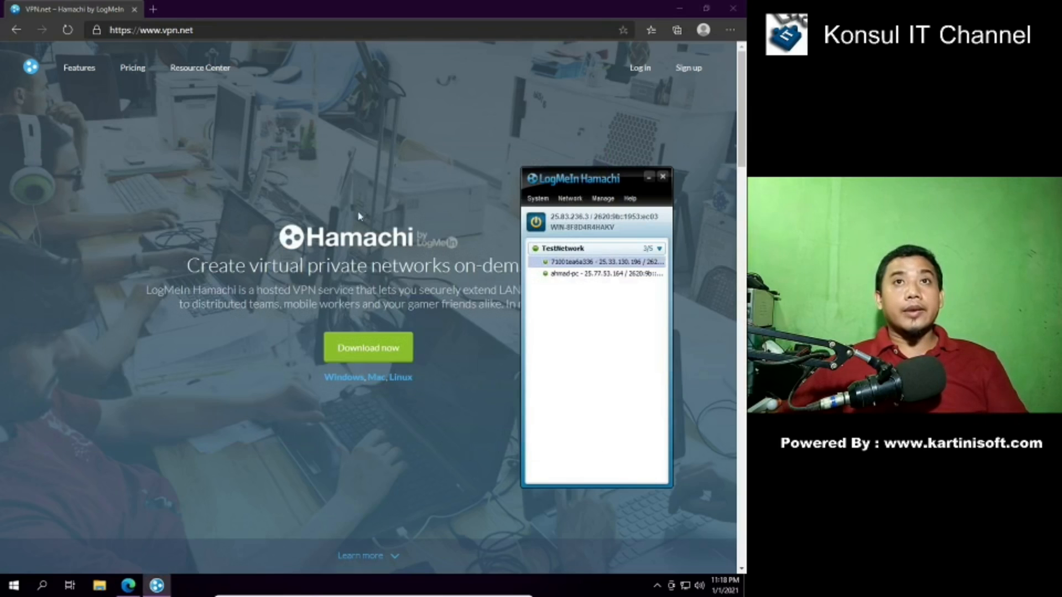
- Ping the first peer by its .local name, close the console, and check the second peer's actions
right_click(567, 267)
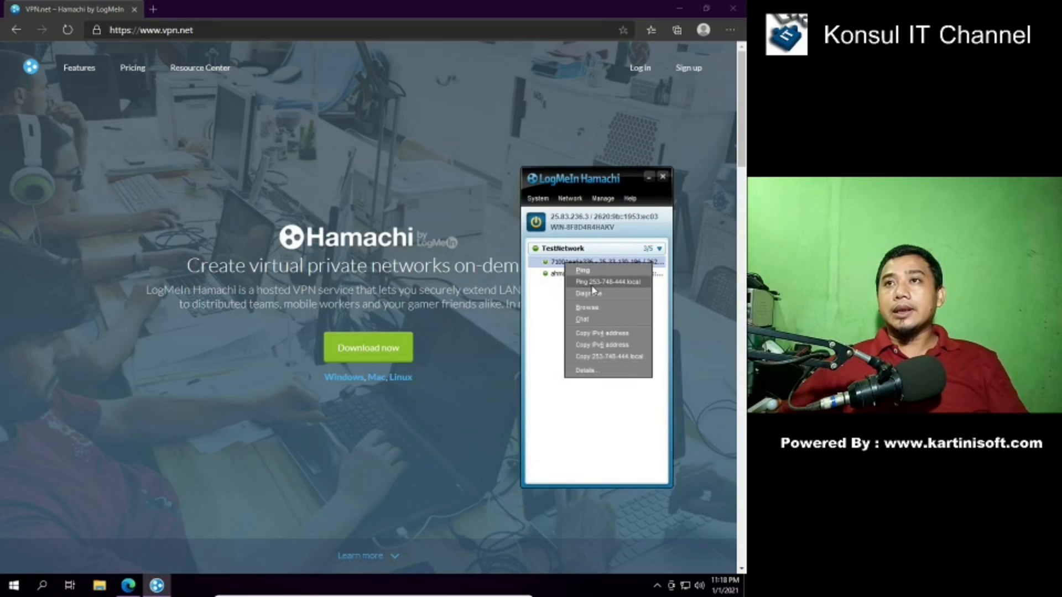
left_click(602, 283)
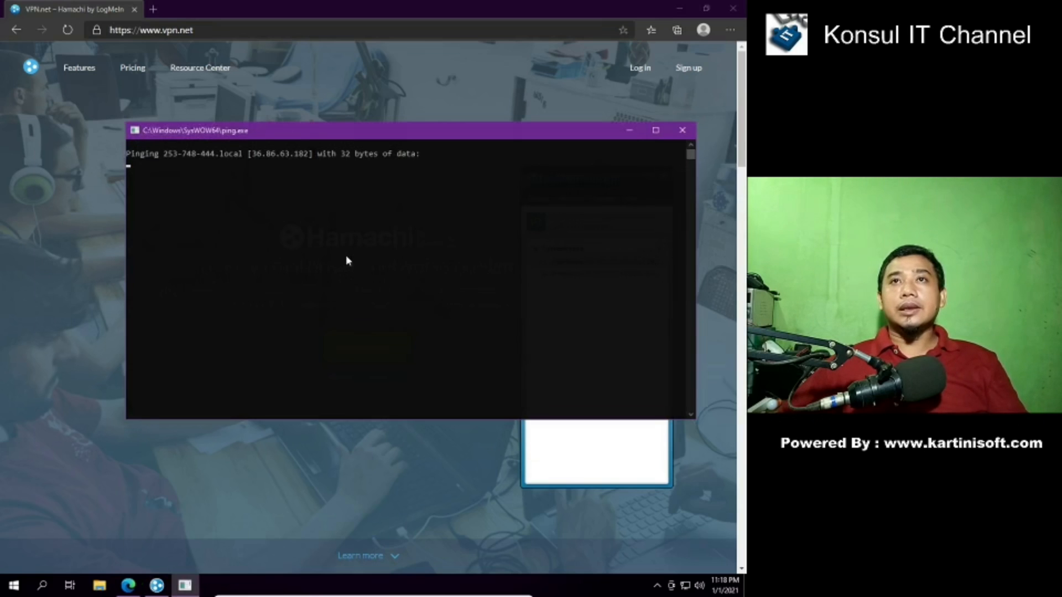
left_click(683, 131)
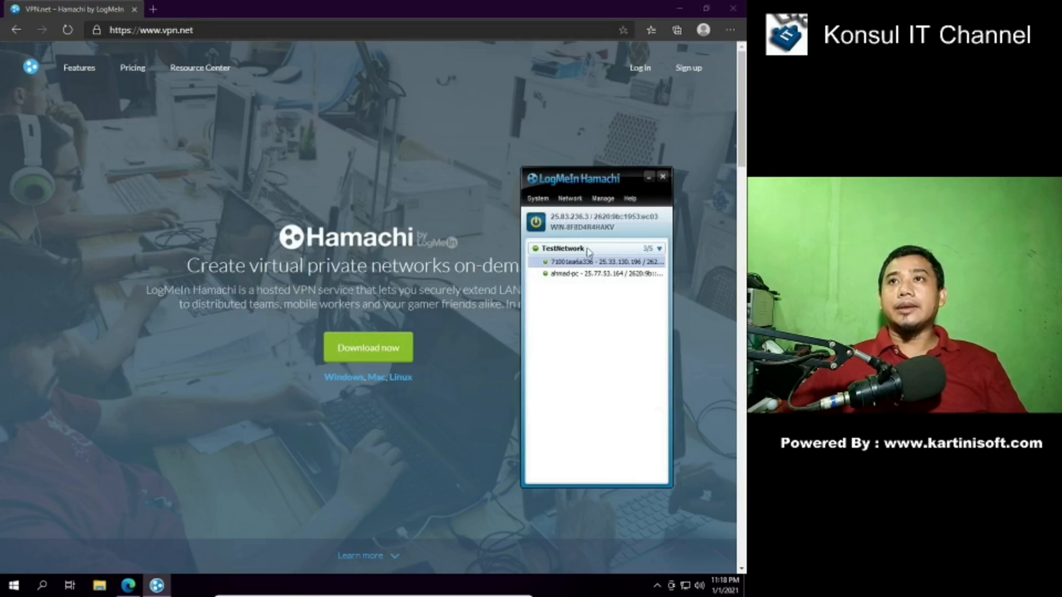
right_click(557, 276)
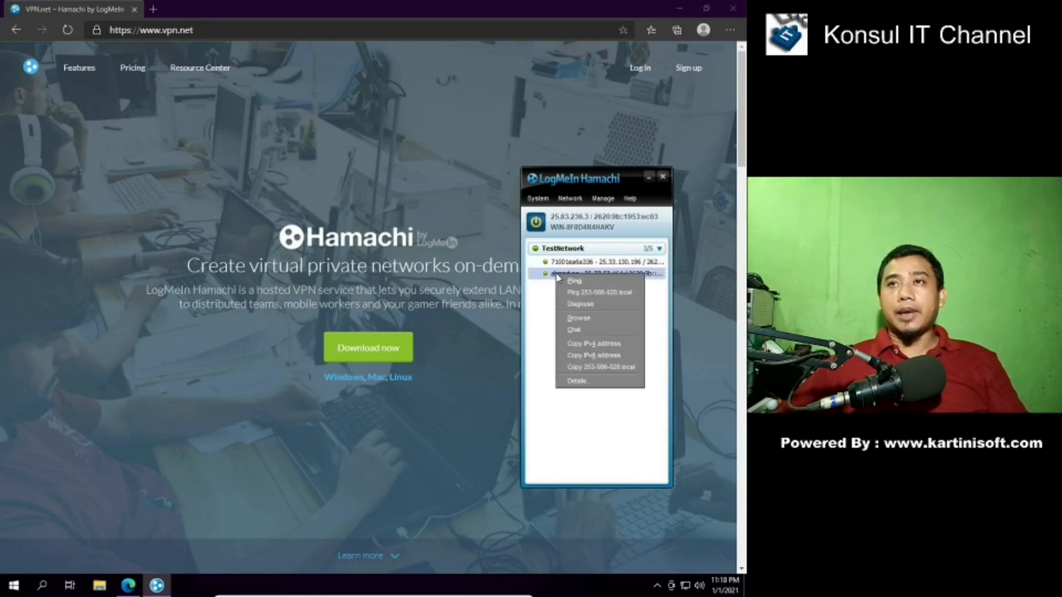
left_click(578, 320)
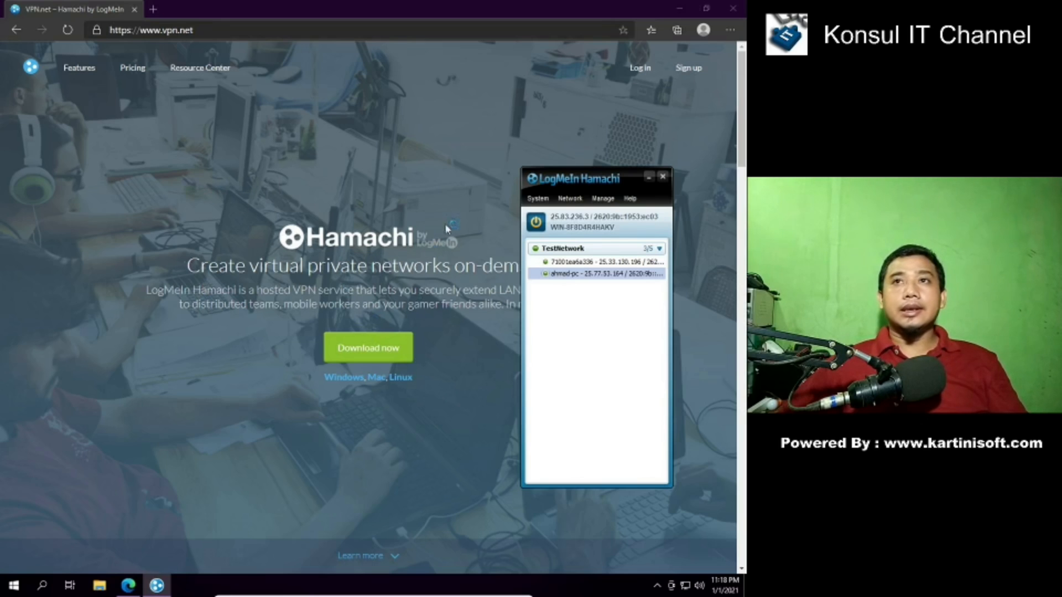
mouse_move(547, 263)
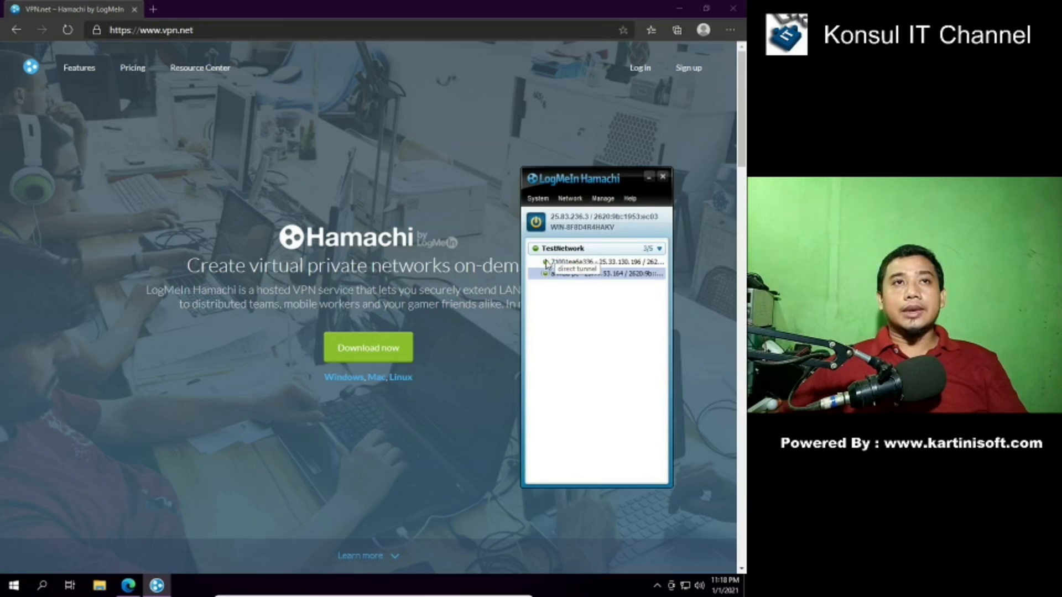
key("super+e")
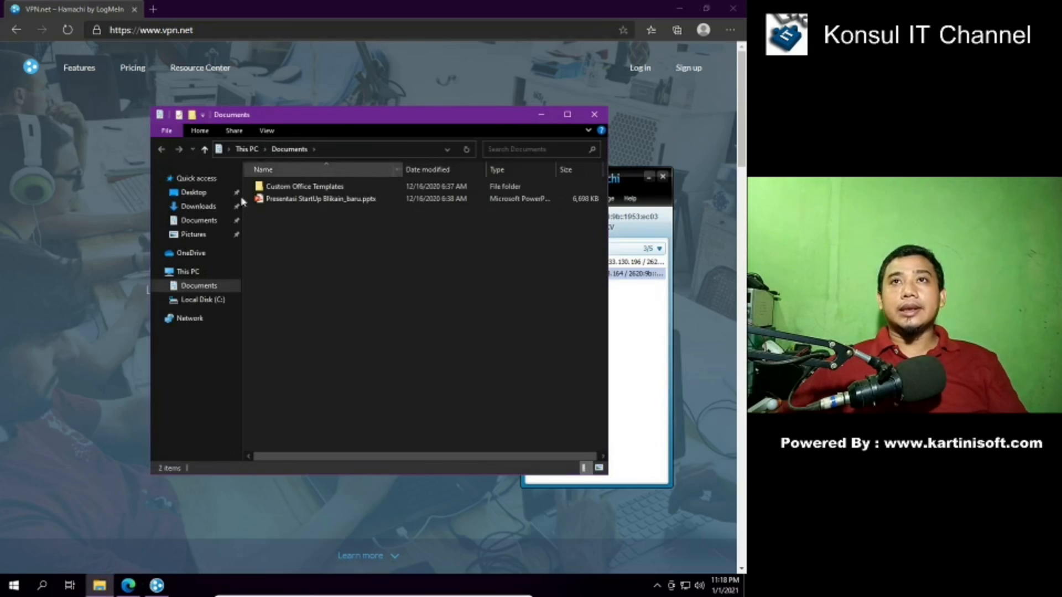
left_click_drag(428, 114, 351, 203)
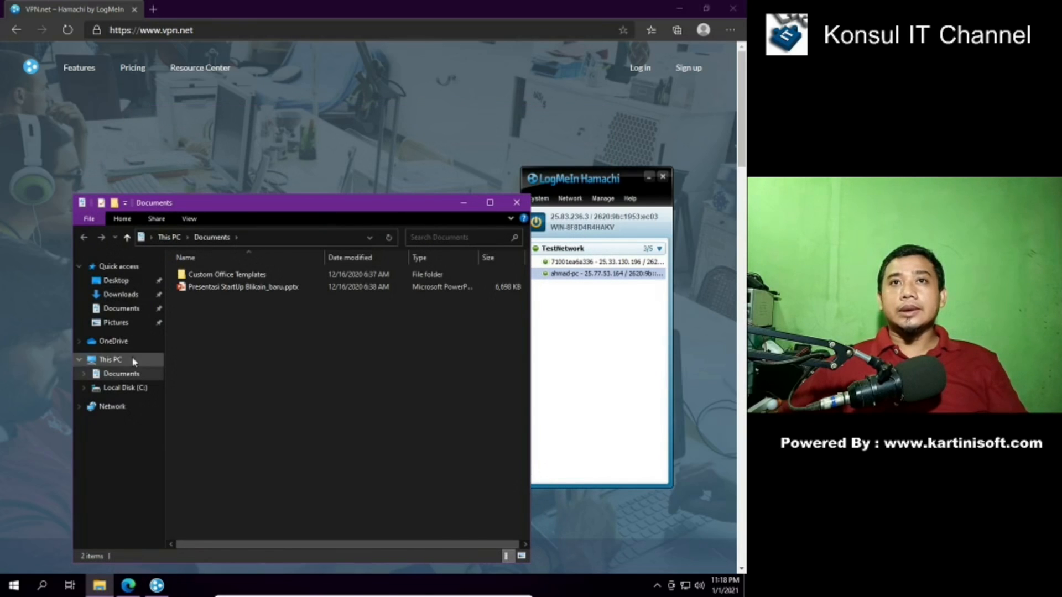
left_click(463, 203)
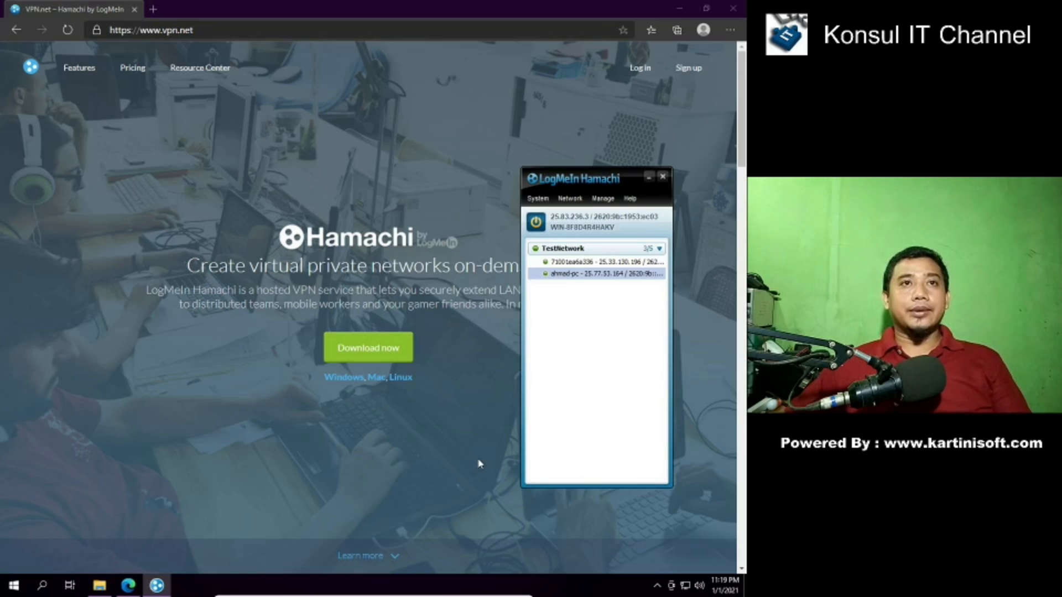
- Reposition the Hamachi window and jump to the Pricing section of vpn.net
left_click_drag(599, 182, 595, 148)
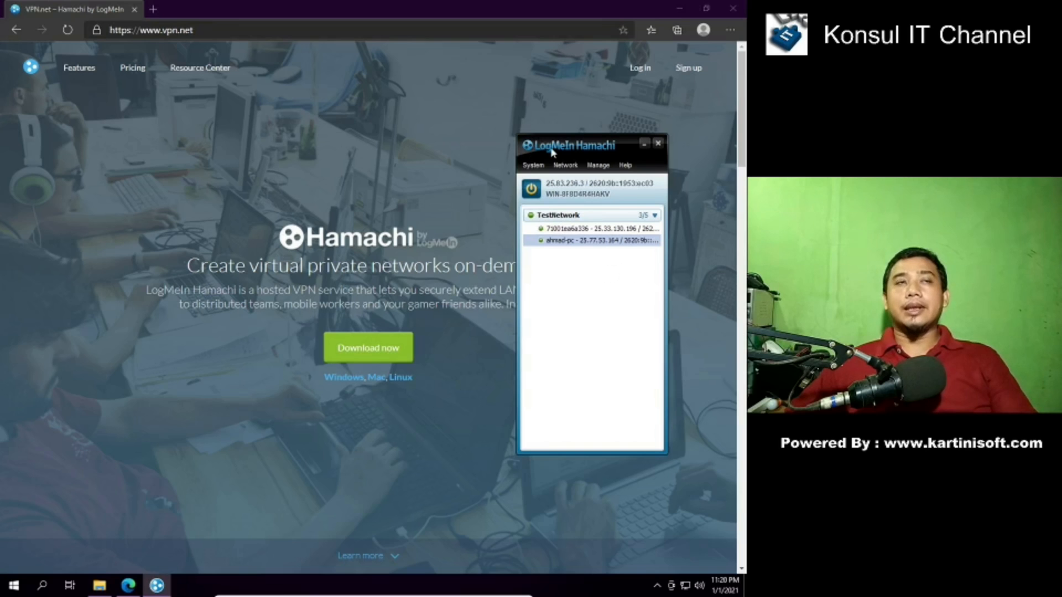
left_click_drag(552, 152, 556, 177)
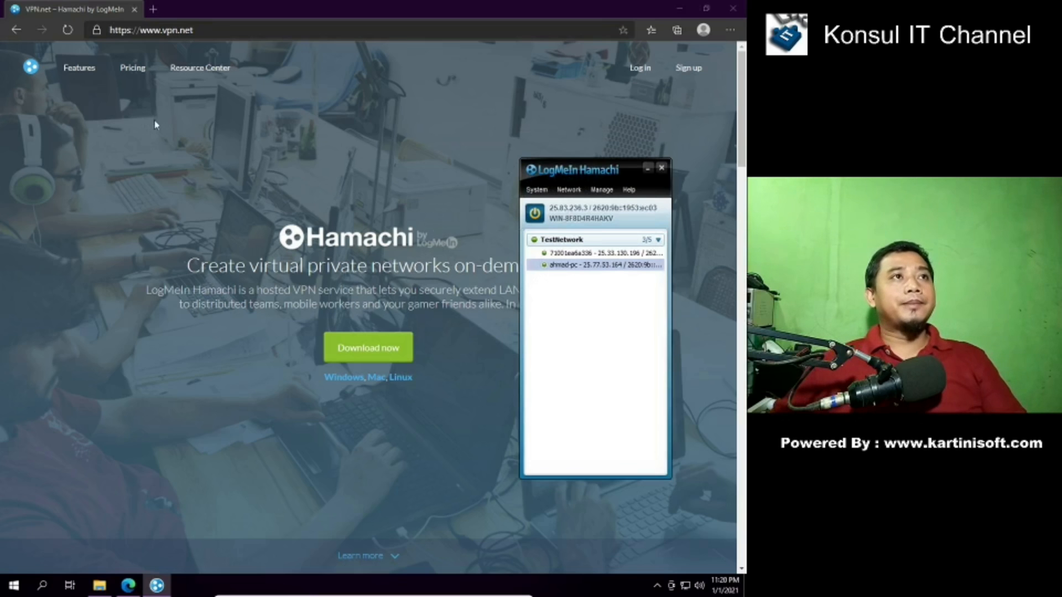
left_click(131, 73)
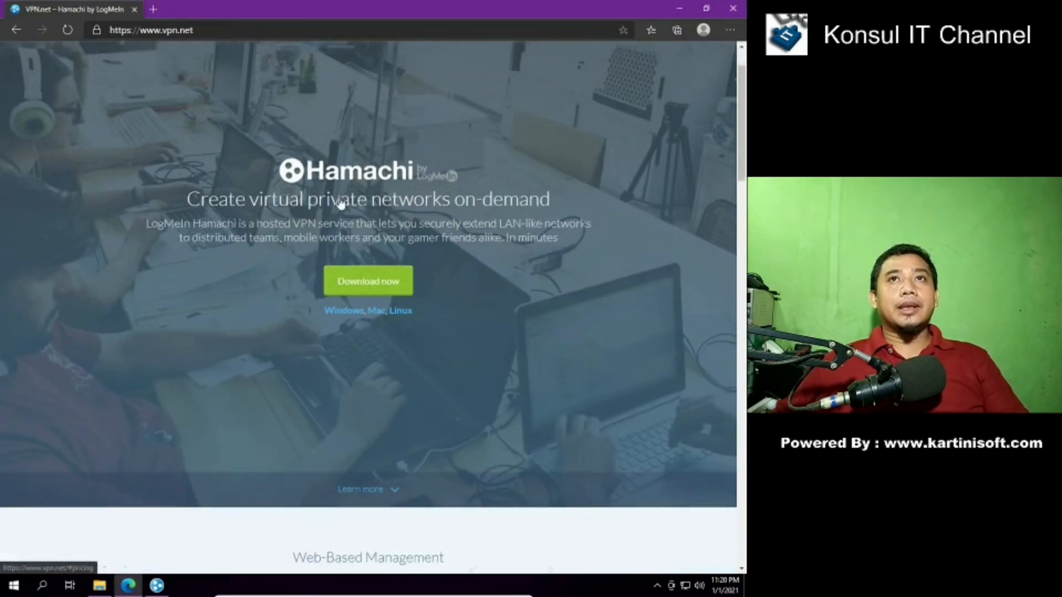